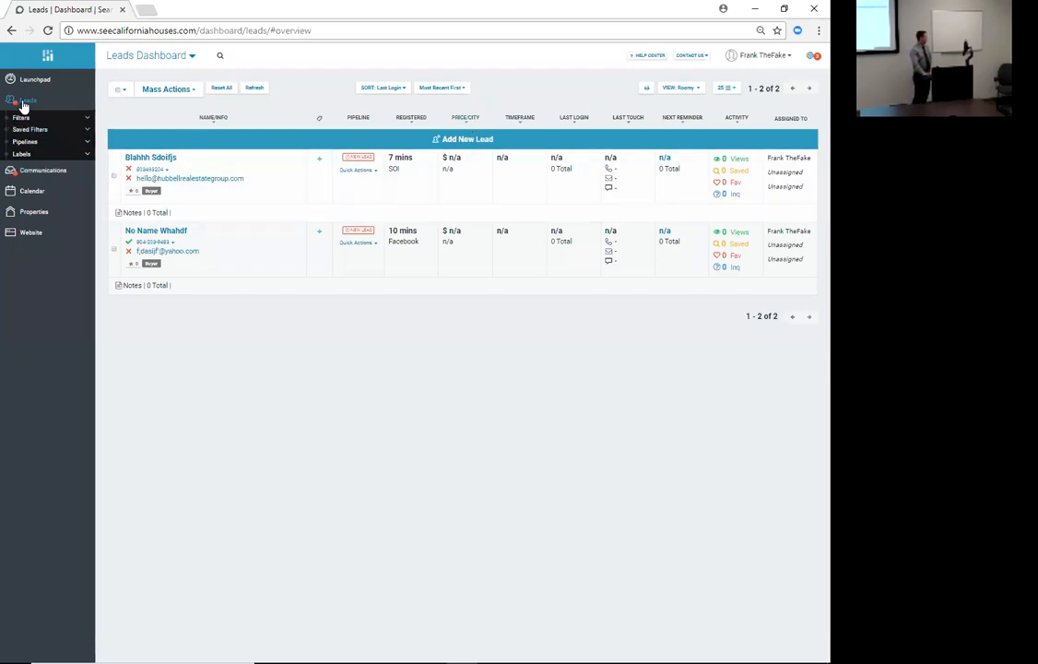
- Start a new lead, accept the consent prompt, and enter the lead's first name, last name and e-mail
left_click(468, 139)
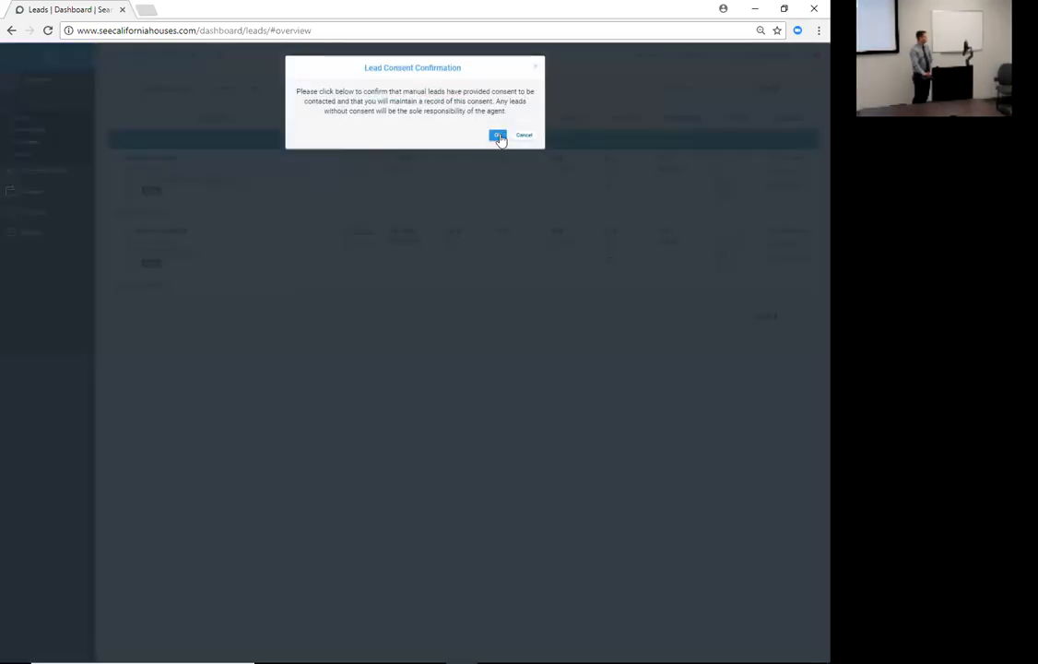
left_click(497, 136)
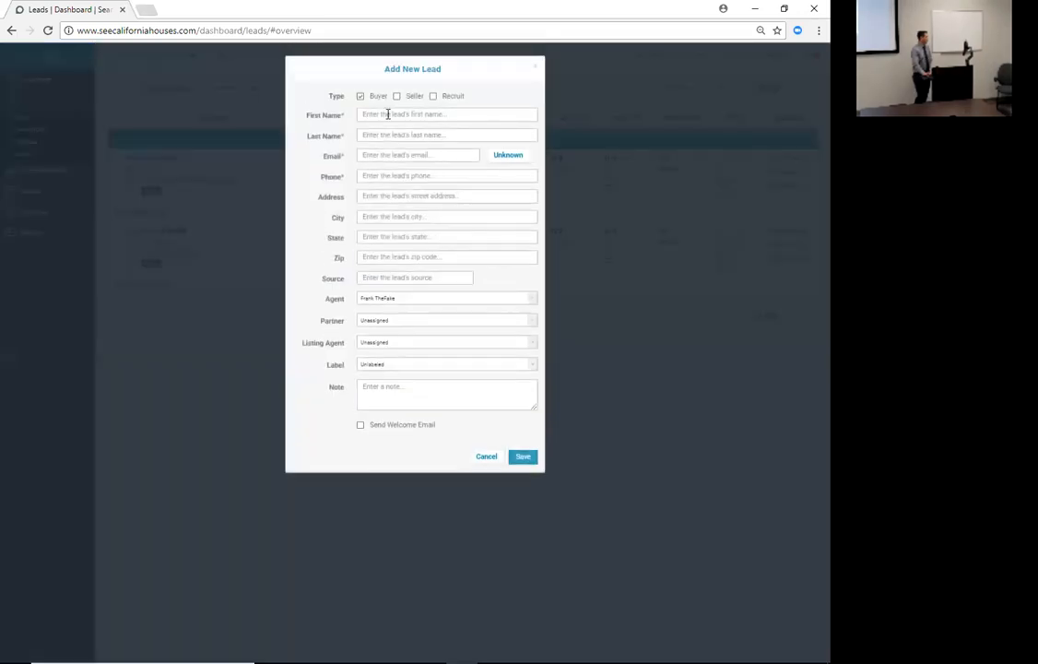
left_click(387, 114)
type("no")
key("Tab")
type("name")
key("BackSpace")
key("BackSpace")
key("BackSpace")
type("ame")
key("Tab")
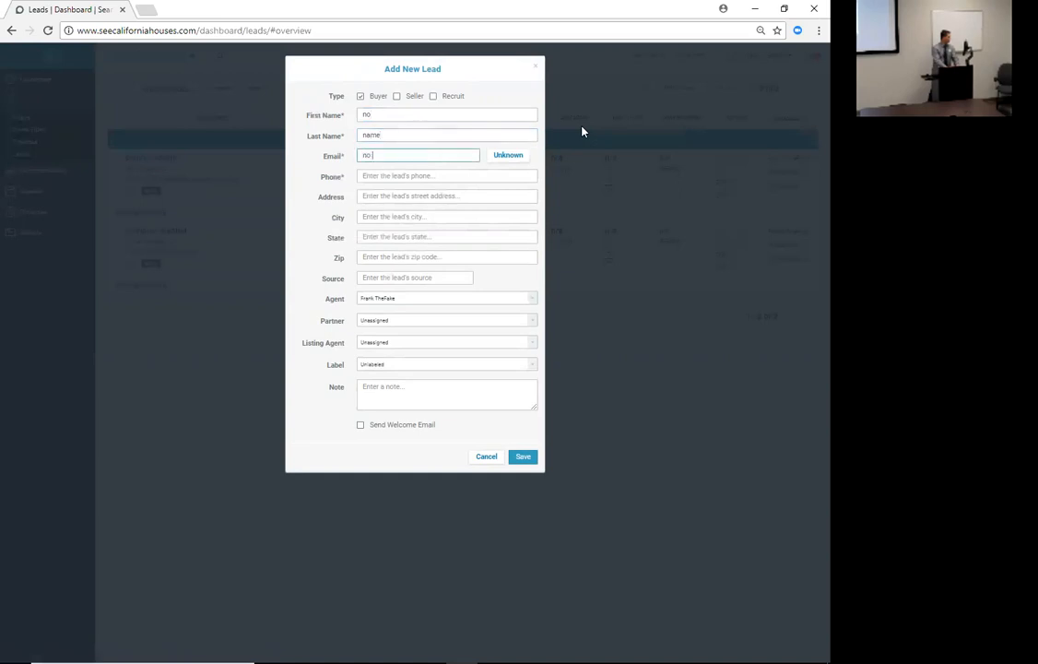
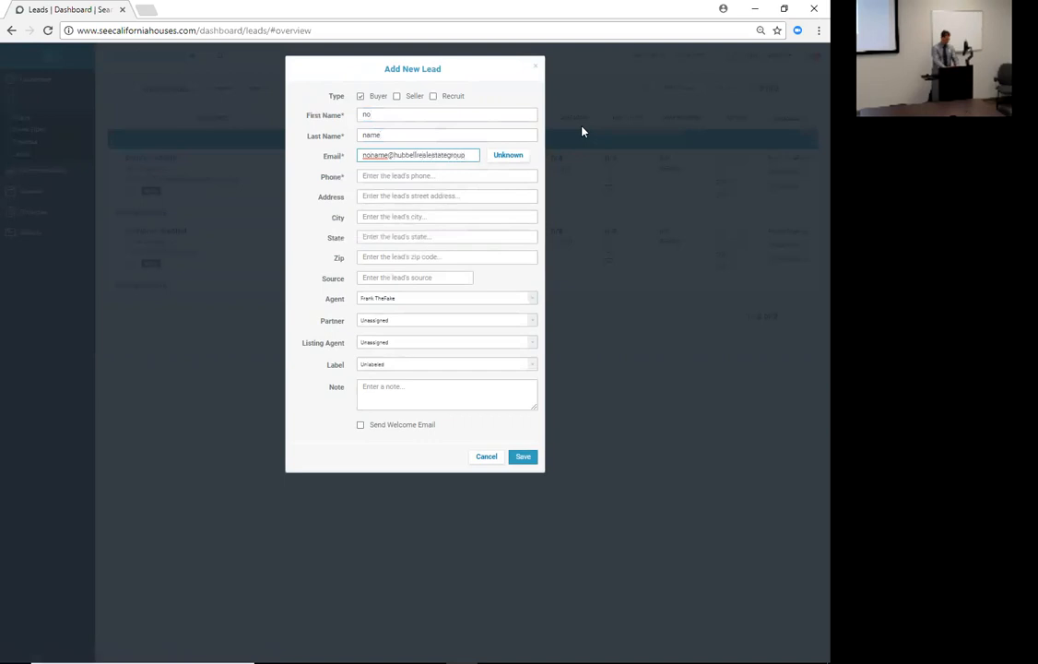
- Enter the lead's phone number and full mailing address: street, city, state and zip code
left_click(463, 171)
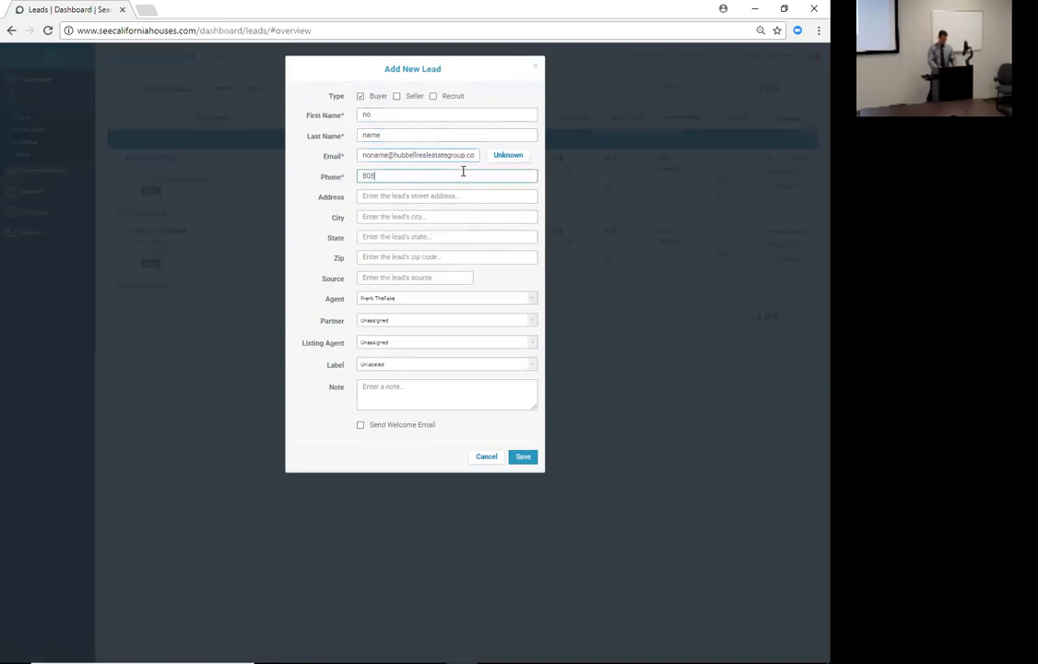
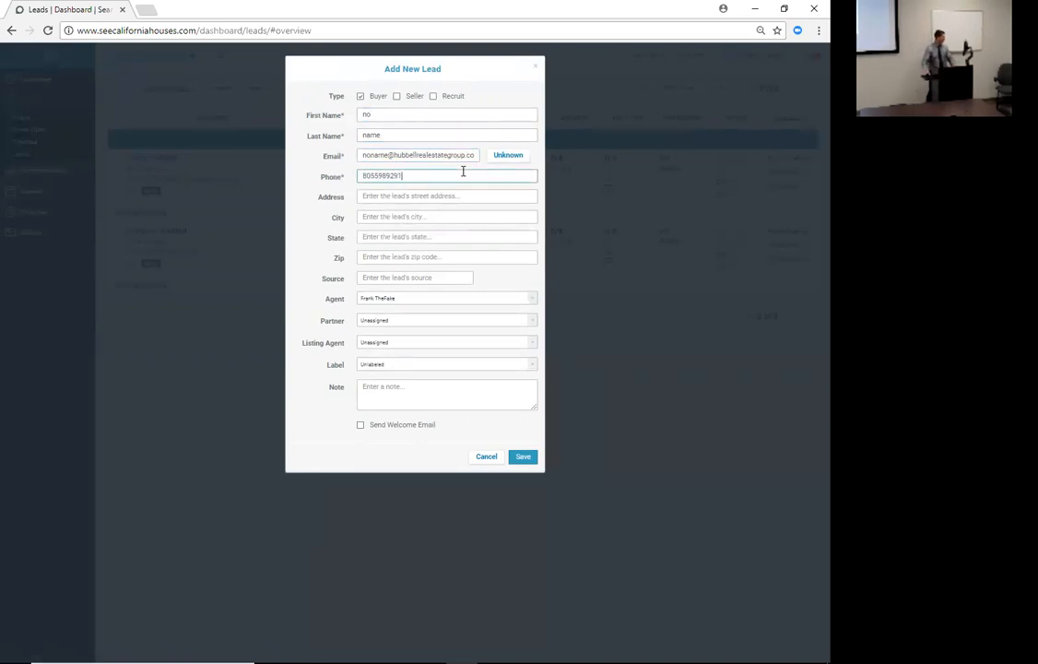
left_click(440, 195)
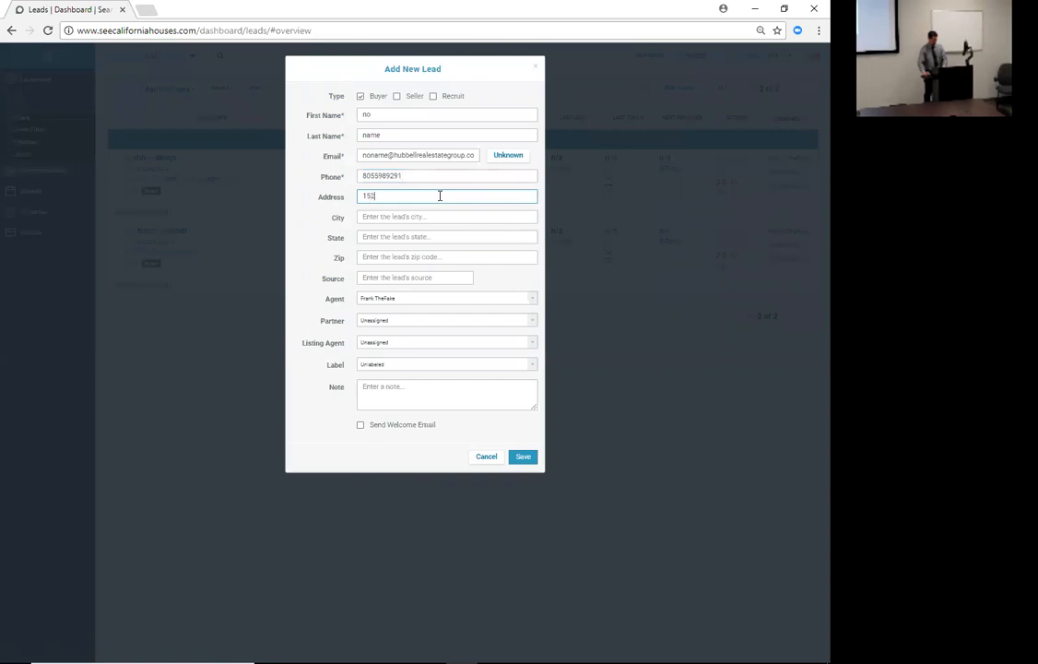
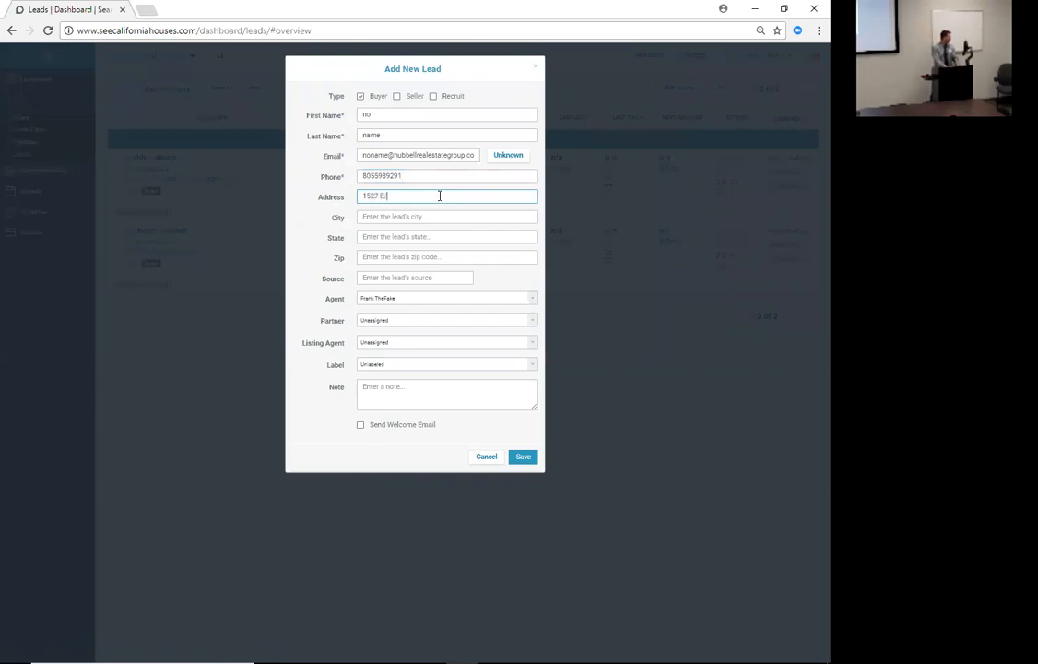
key("Tab")
type("Gr")
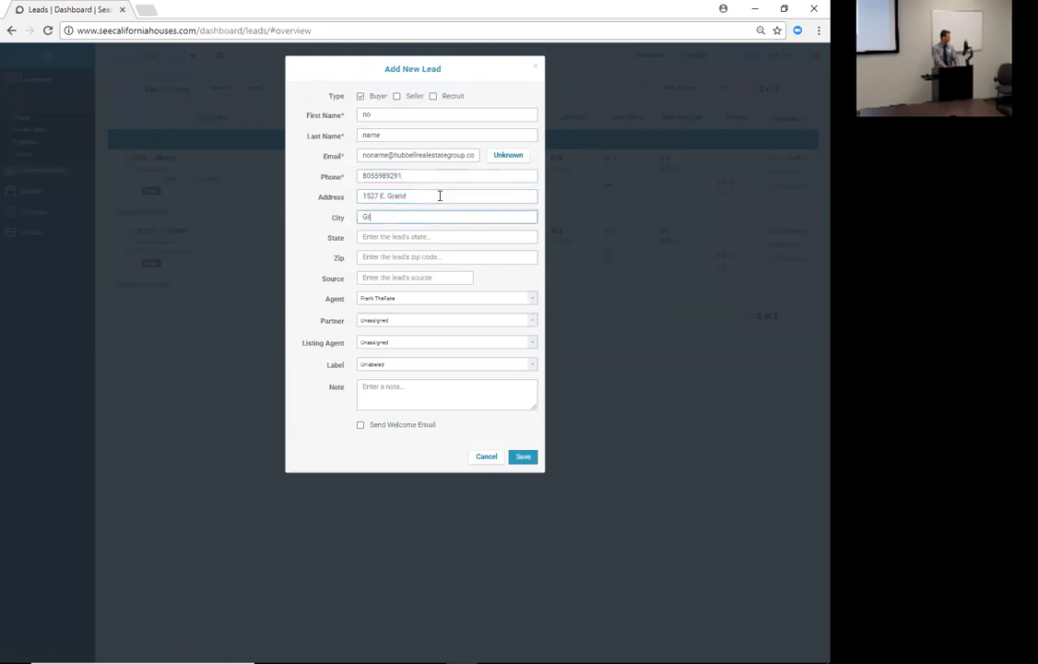
type("over Beach")
key("Tab")
type("Ca")
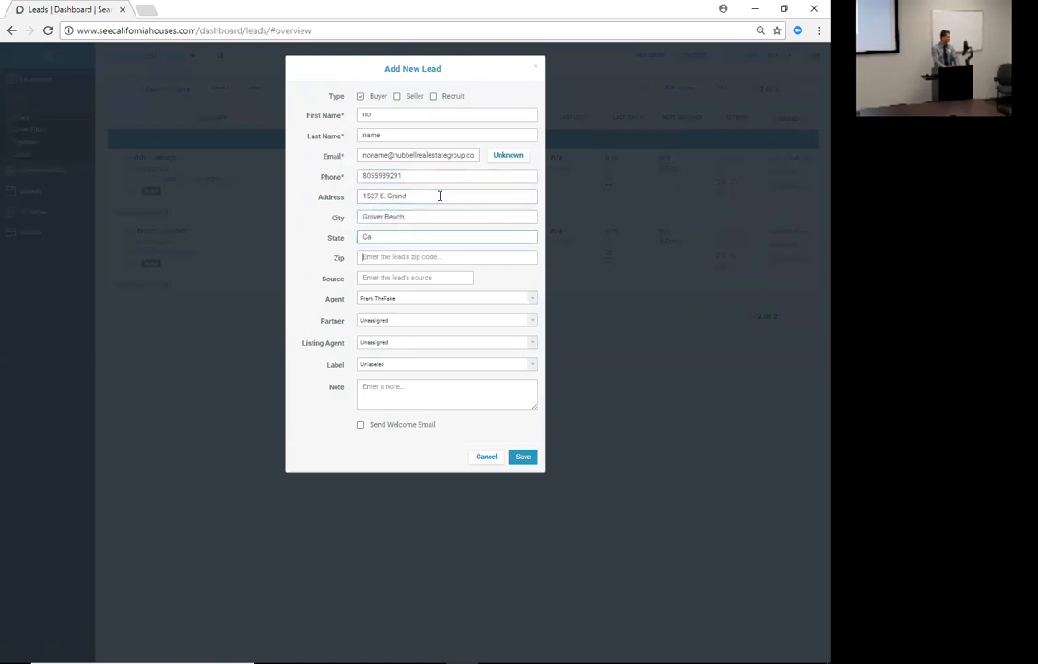
key("Tab")
type("93433")
key("Tab")
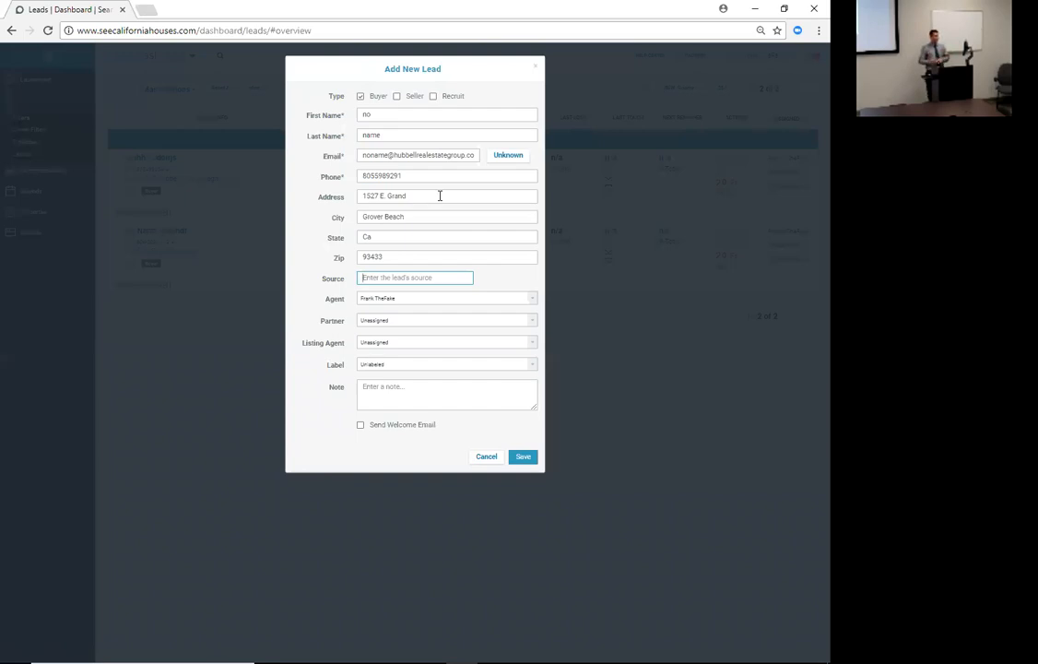
- Try several lead sources (referral, co-worker, Facebook, postcard) before settling on SOI
type("REF")
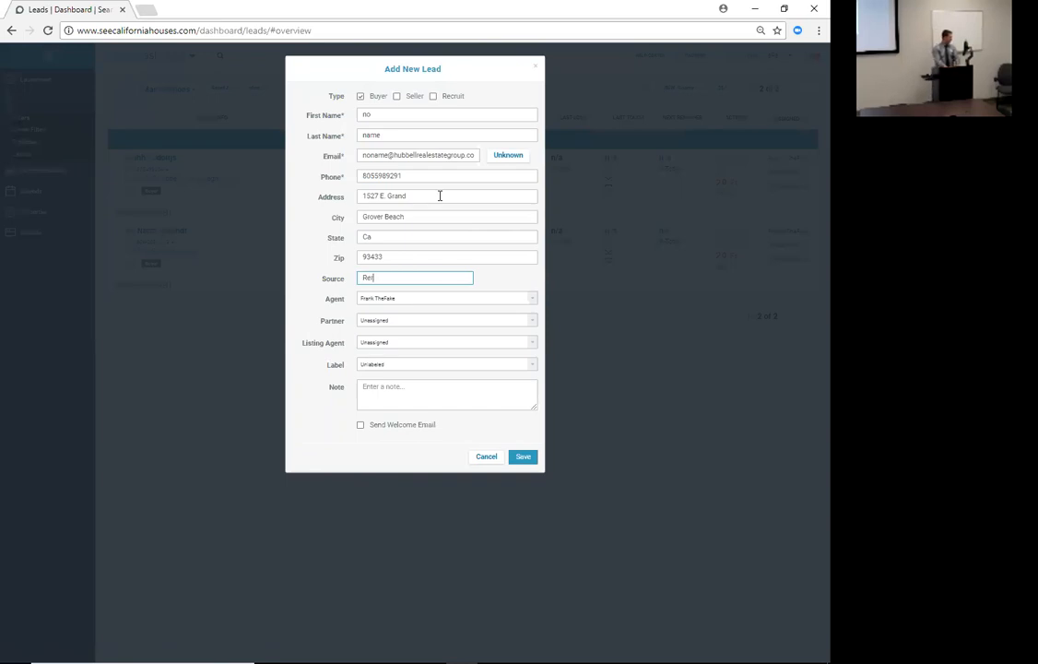
key("BackSpace")
key("BackSpace")
key("BackSpace")
key("BackSpace")
type("Co worker")
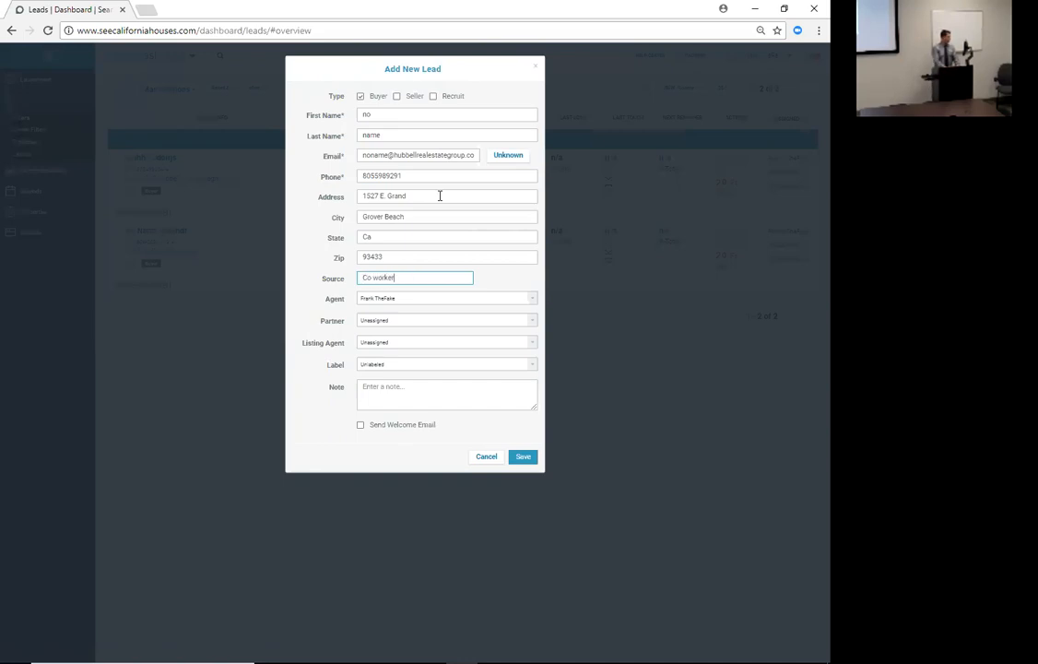
key("BackSpace")
type("SOI")
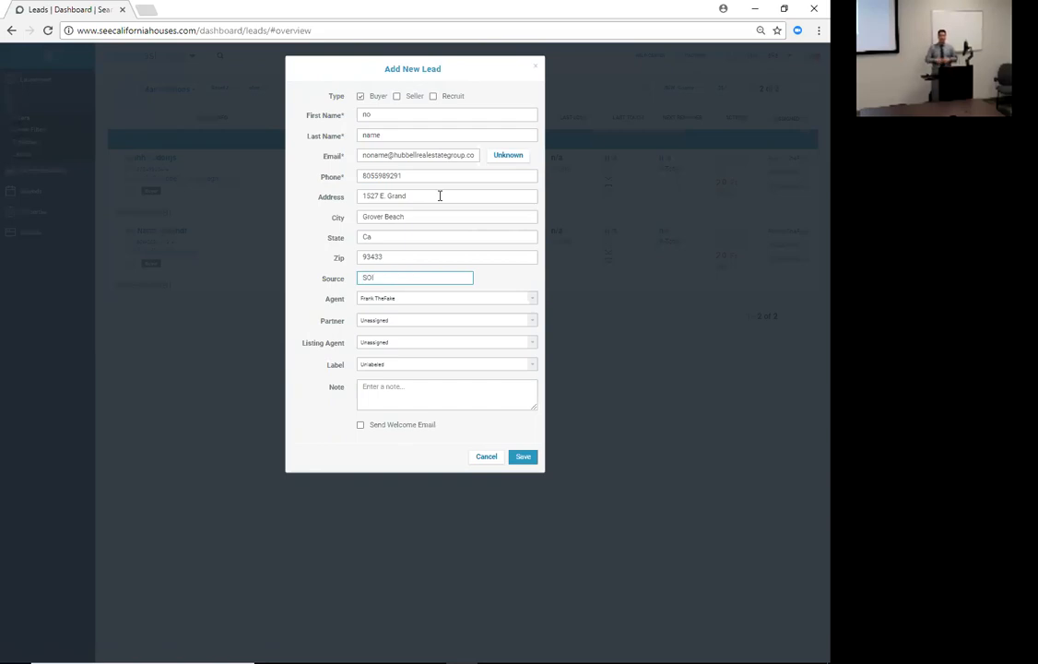
key("BackSpace")
key("BackSpace")
key("BackSpace")
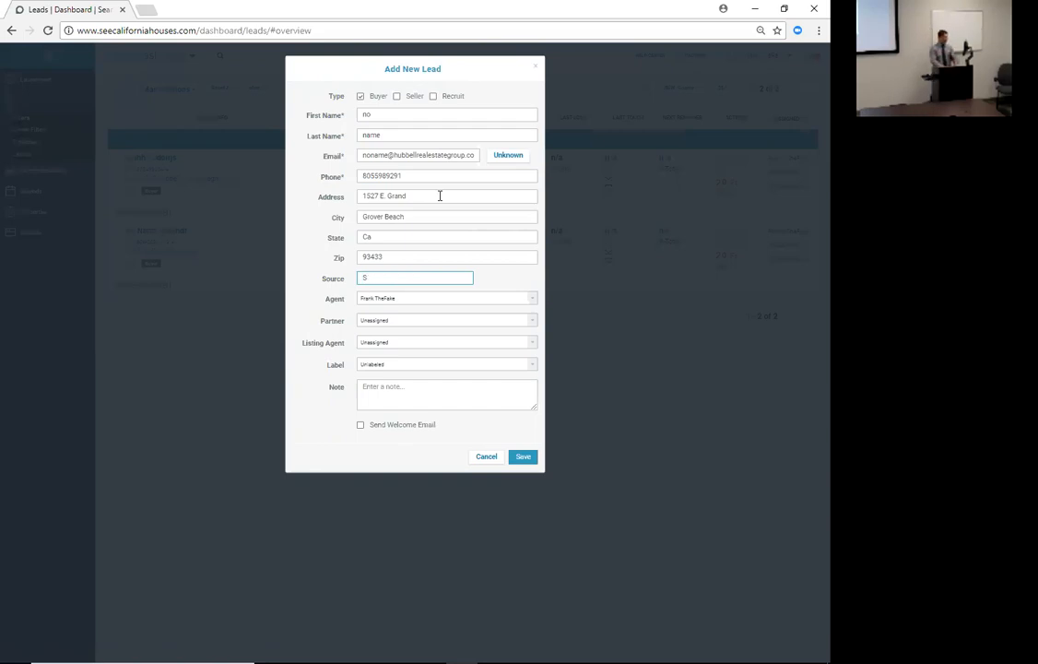
type("Facebook")
key("BackSpace")
key("BackSpace")
key("BackSpace")
key("BackSpace")
key("BackSpace")
key("BackSpace")
key("BackSpace")
type("Po")
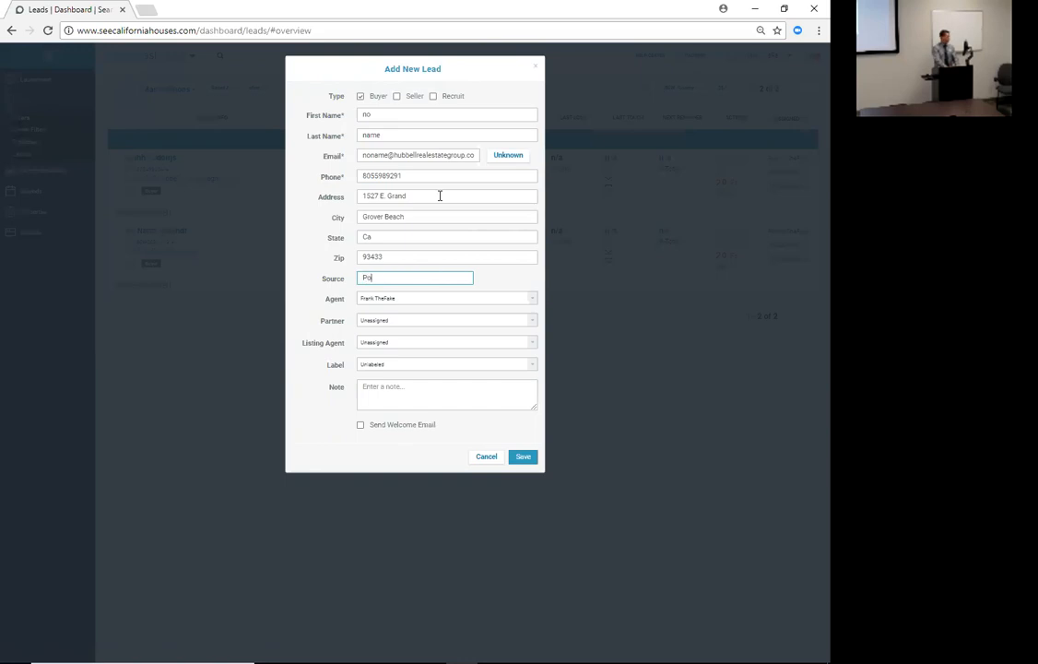
key("BackSpace")
key("BackSpace")
key("BackSpace")
key("BackSpace")
key("BackSpace")
key("BackSpace")
key("BackSpace")
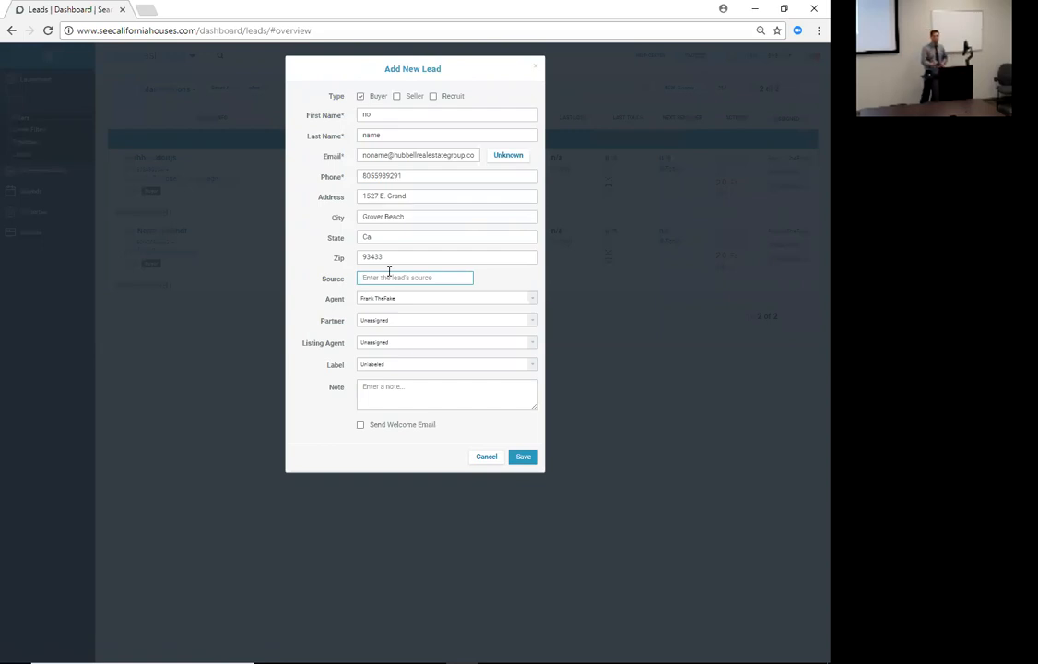
type("SOI")
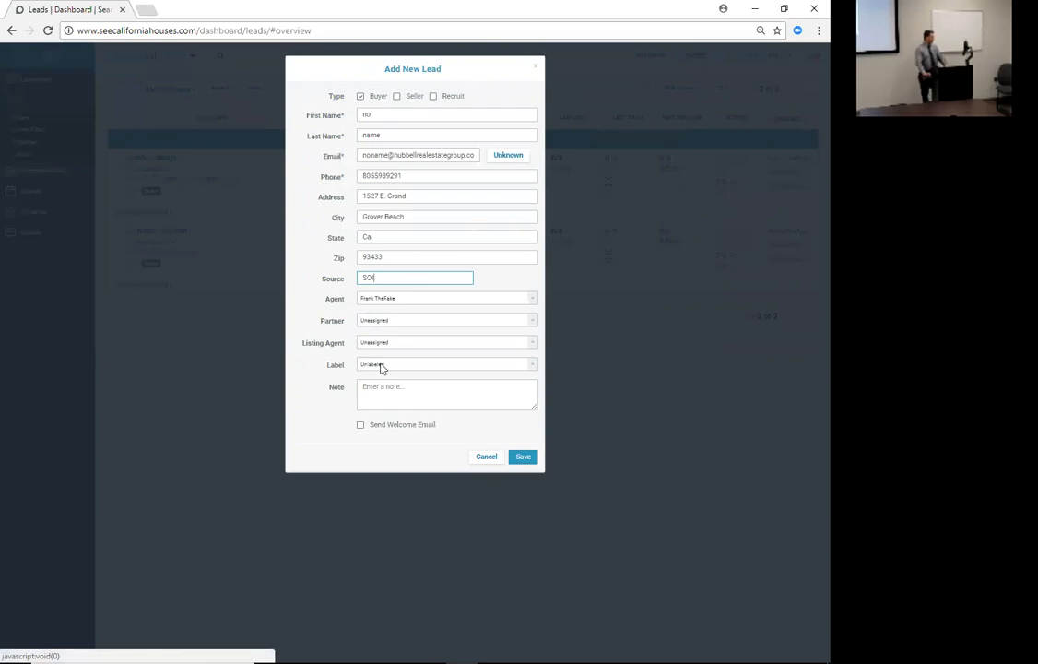
- Add the note 'Best frined that cuts my hair' and enable Send Welcome Email
left_click(370, 394)
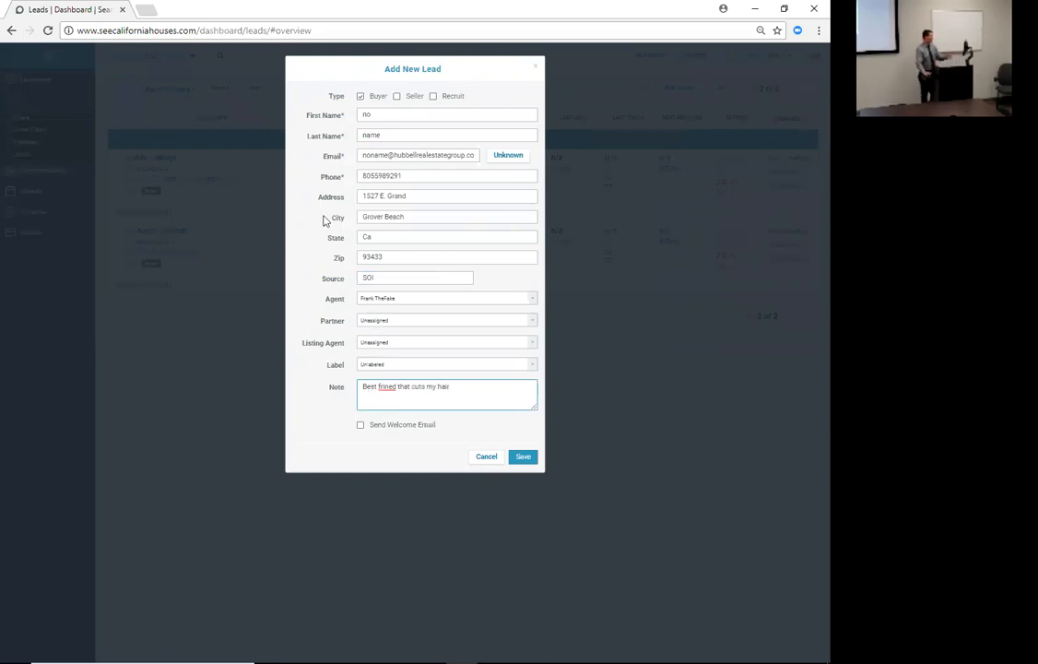
left_click(359, 426)
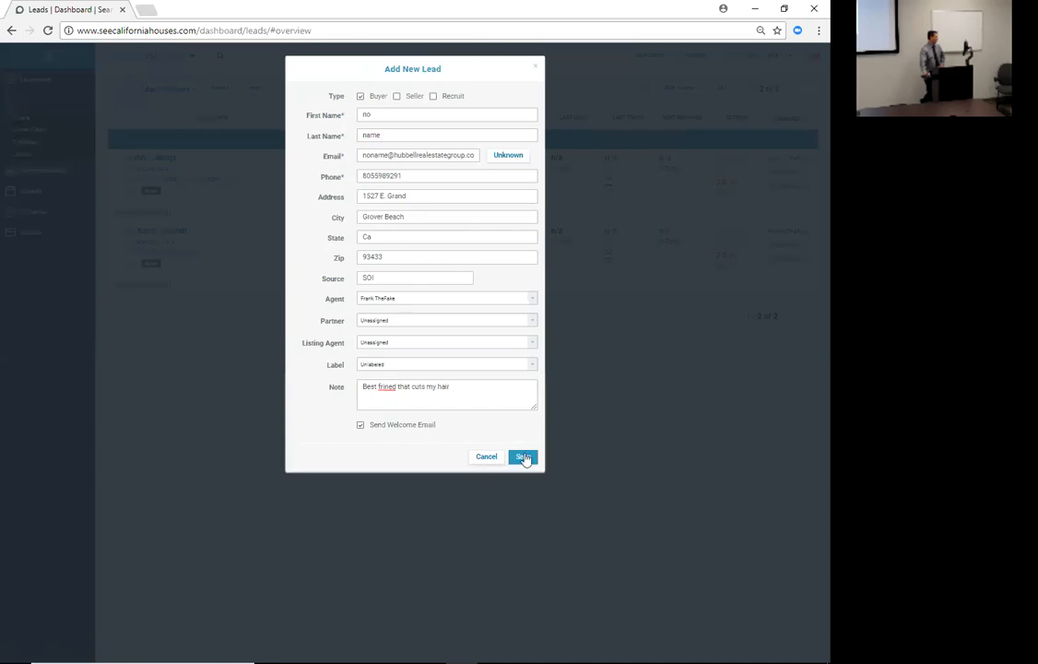
left_click_drag(387, 279, 347, 289)
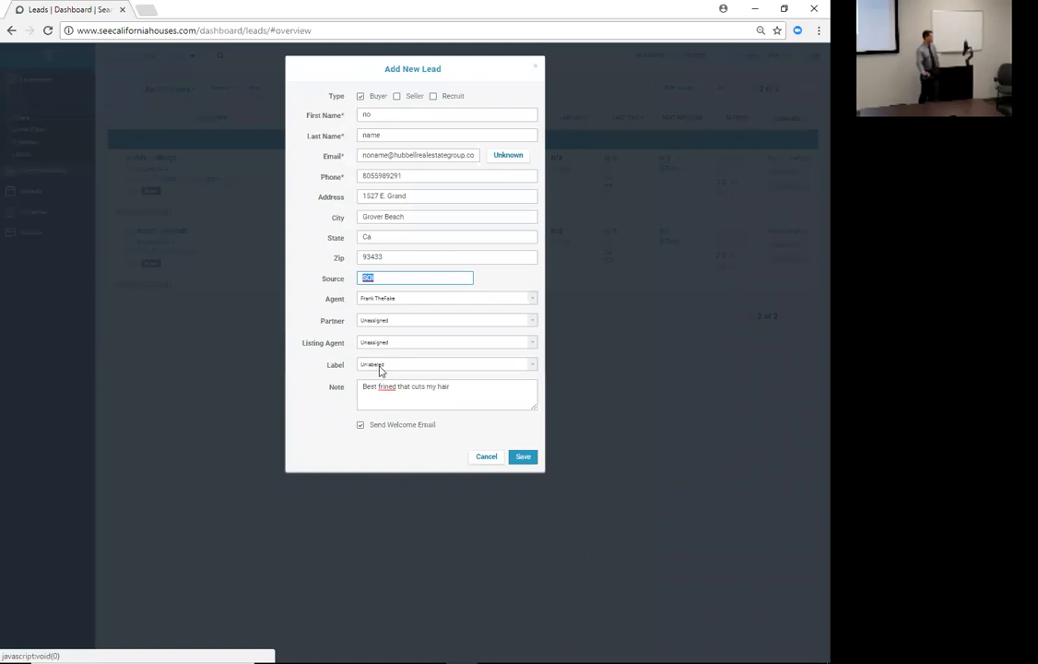
- Choose Buyer from the lead's Label list and save the new lead
left_click(379, 369)
scroll(393, 397, "down", 3)
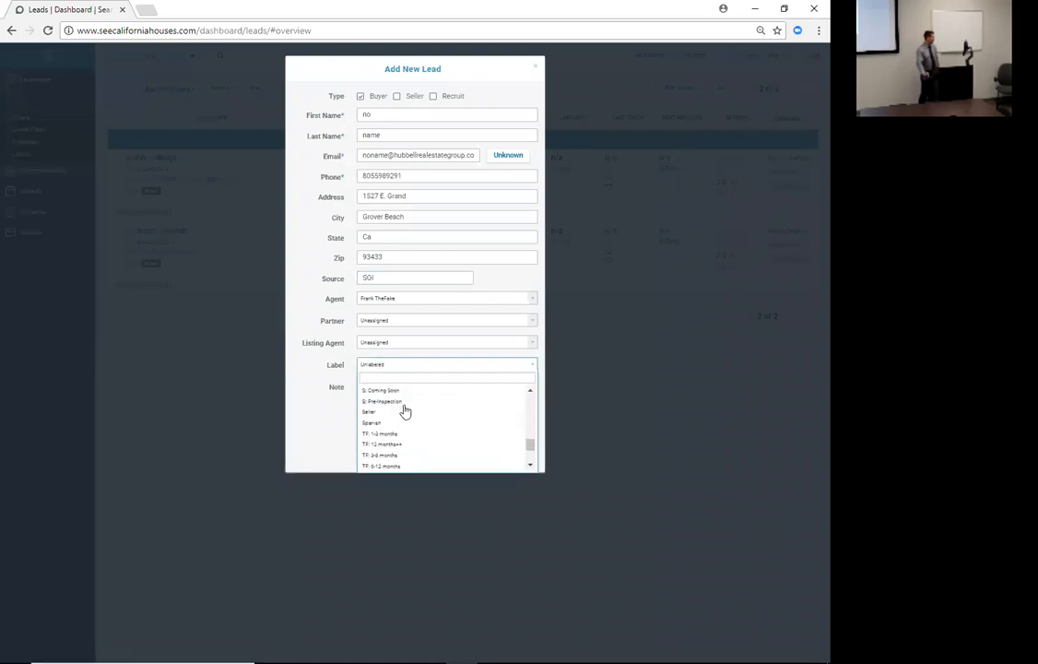
scroll(401, 427, "down", 2)
scroll(404, 431, "up", 2)
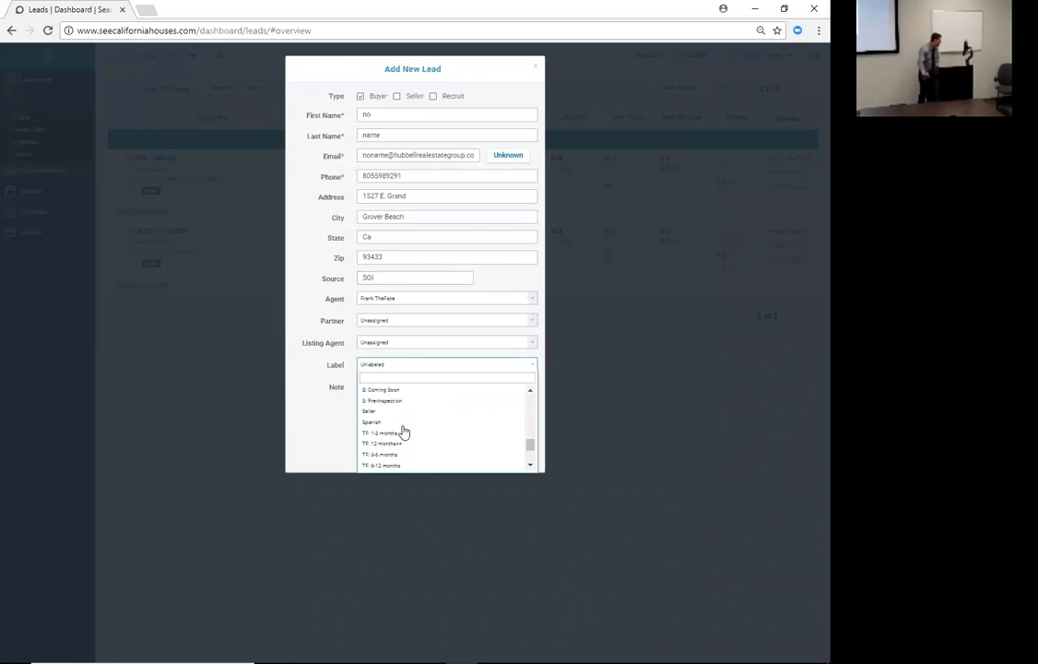
type("SOI")
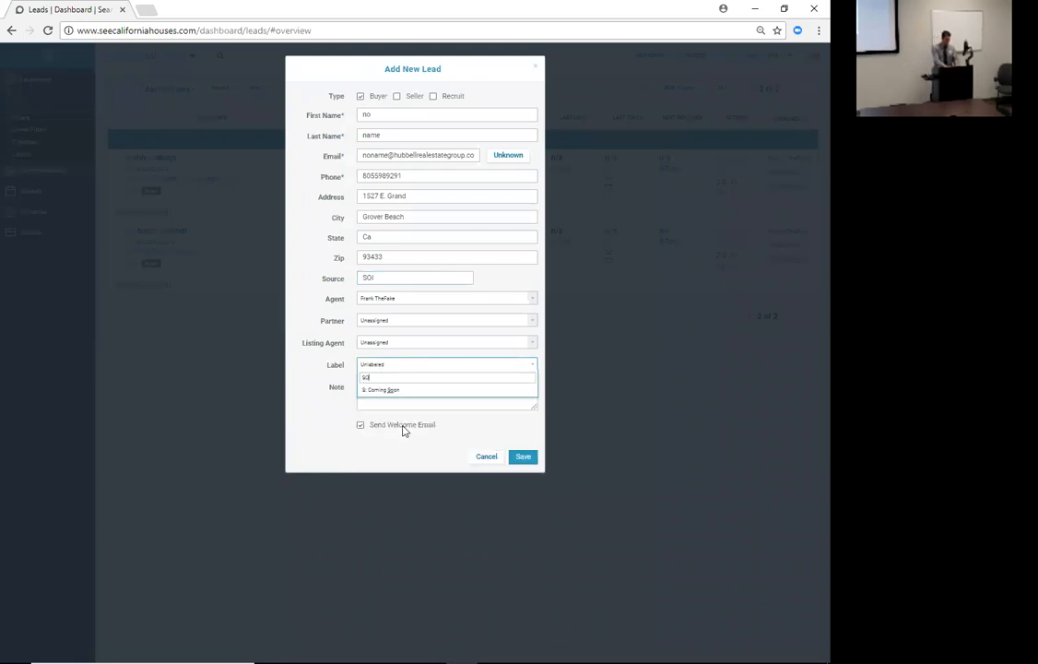
left_click(334, 424)
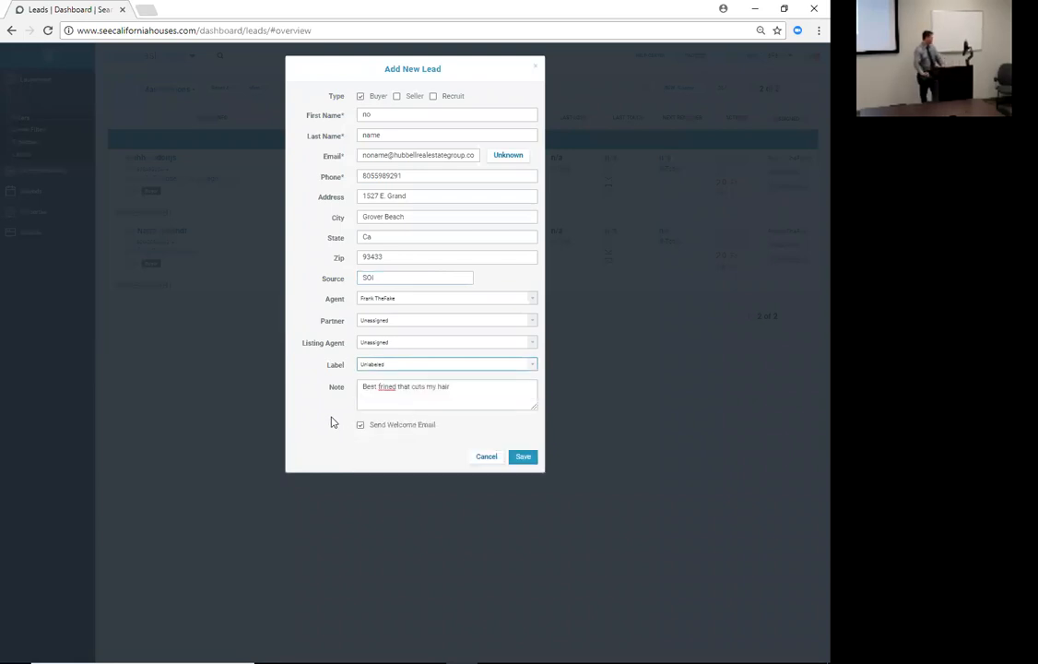
left_click(399, 368)
scroll(403, 419, "down", 3)
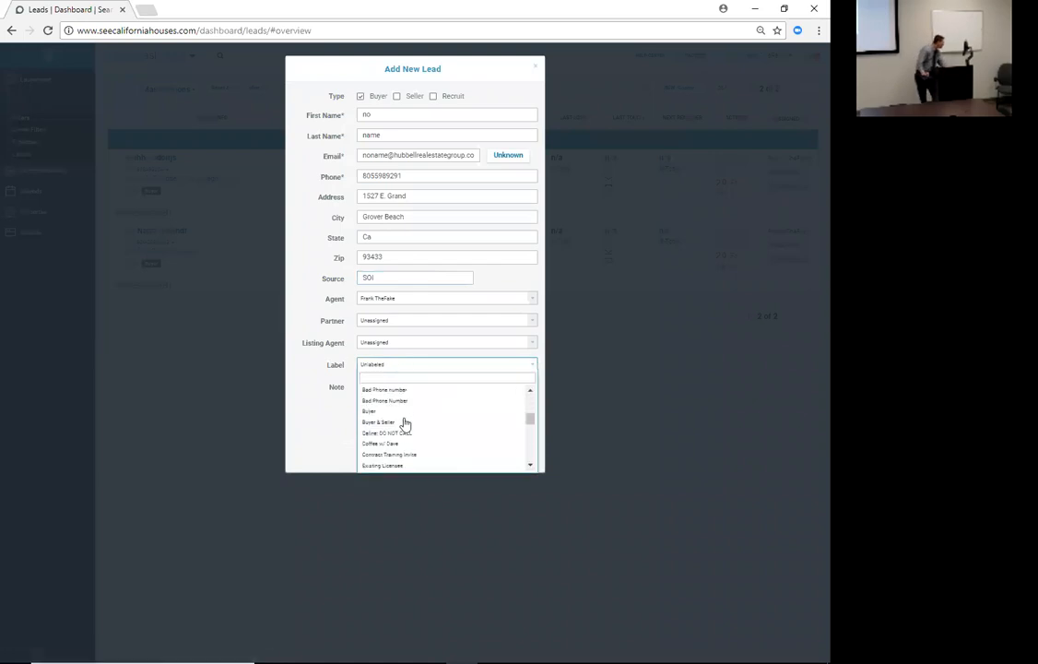
left_click(370, 411)
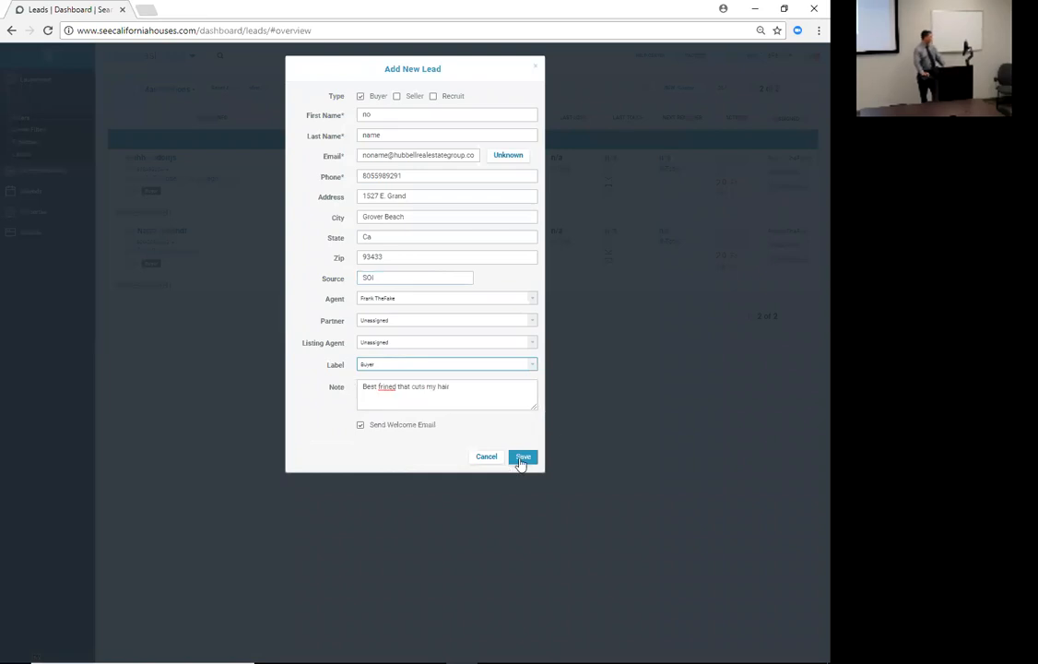
left_click(520, 459)
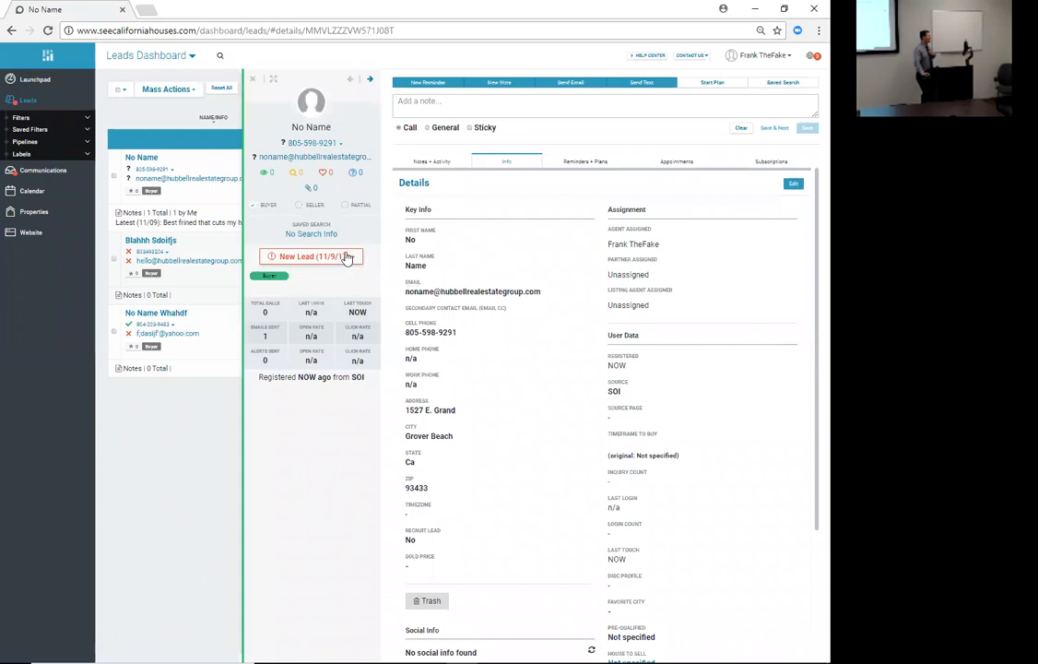
- Change the lead's stage from New Lead to Contacted and open its Assign Labels dialog
left_click(346, 257)
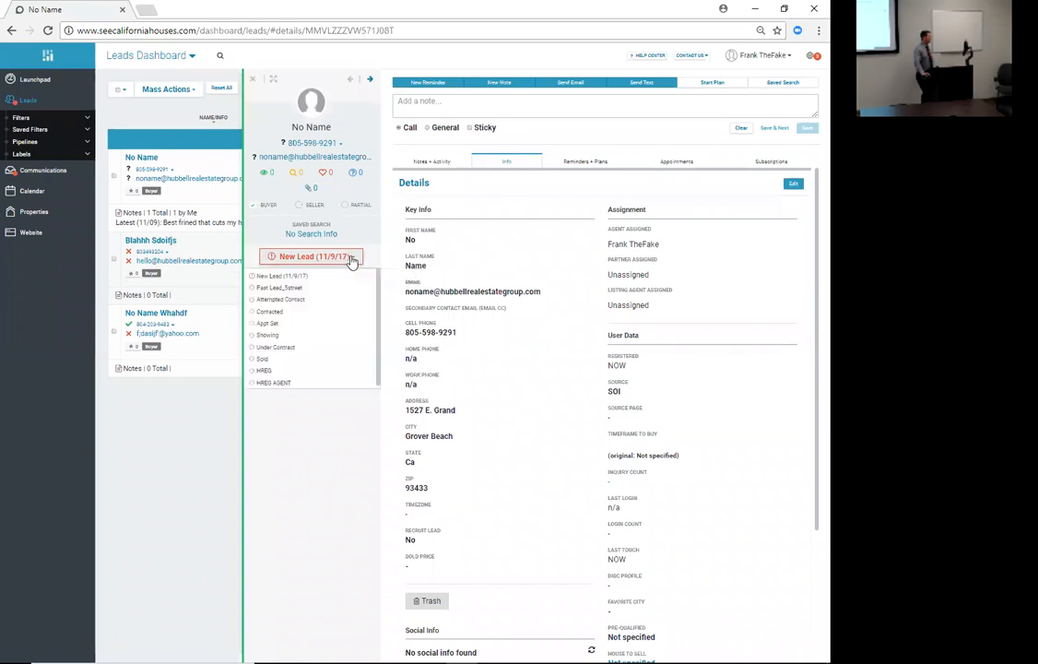
left_click(269, 312)
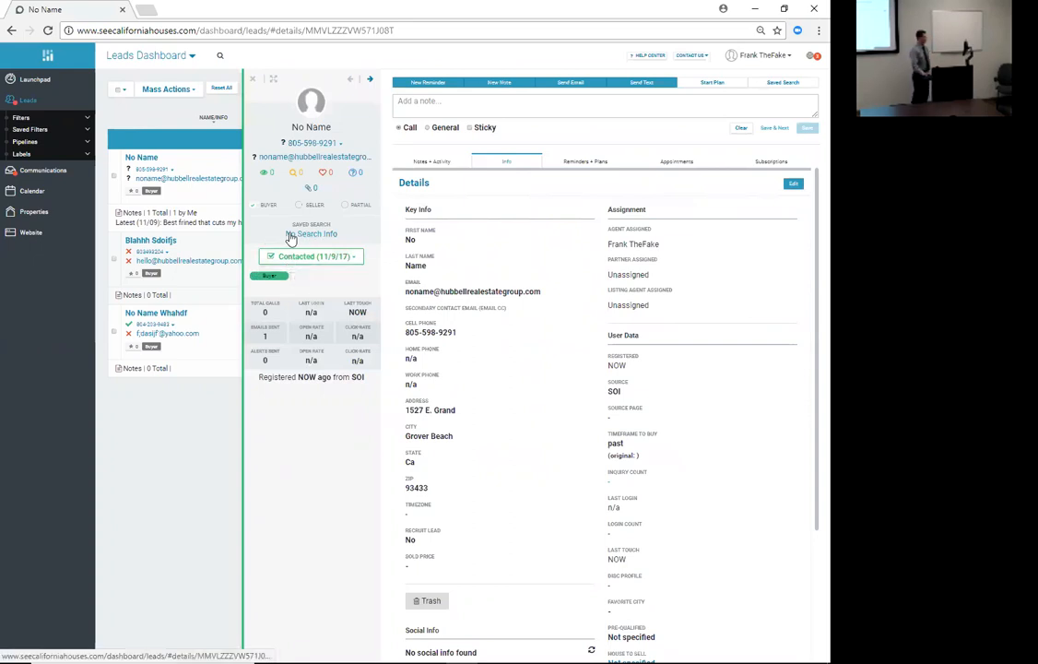
left_click(316, 284)
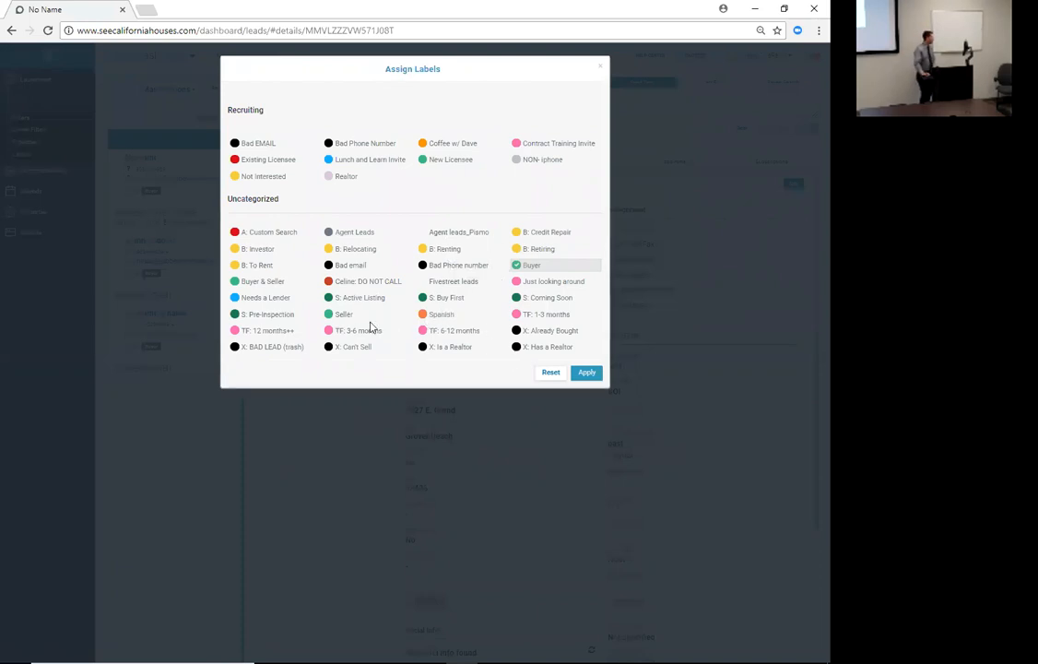
- Check B: Relocating, TF: 12 months++ and S: Buy First, then apply the labels
left_click(359, 252)
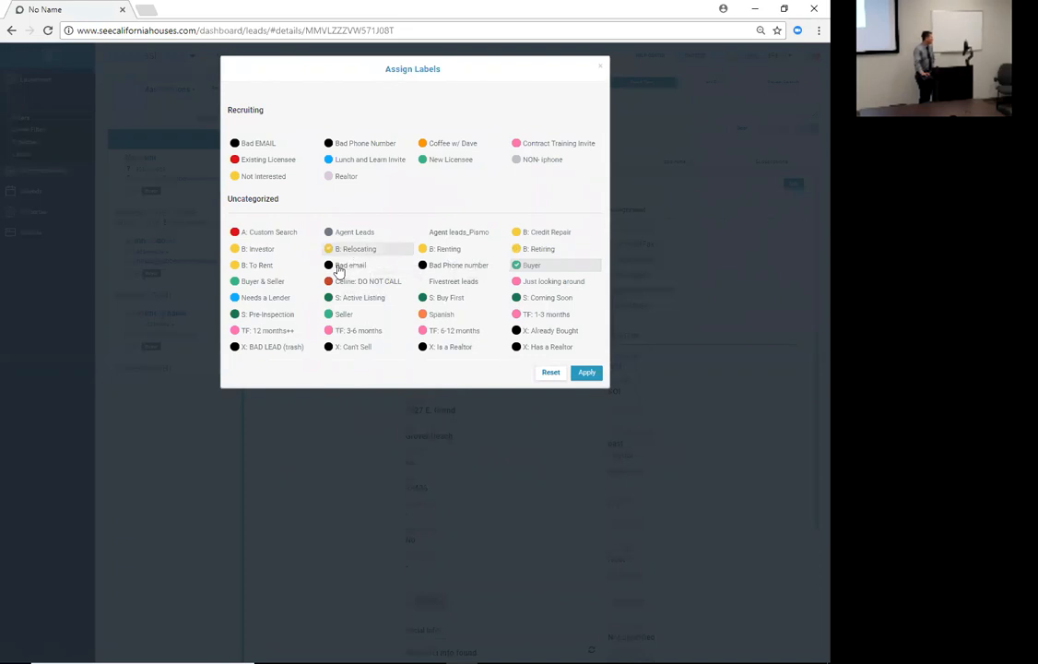
left_click(273, 333)
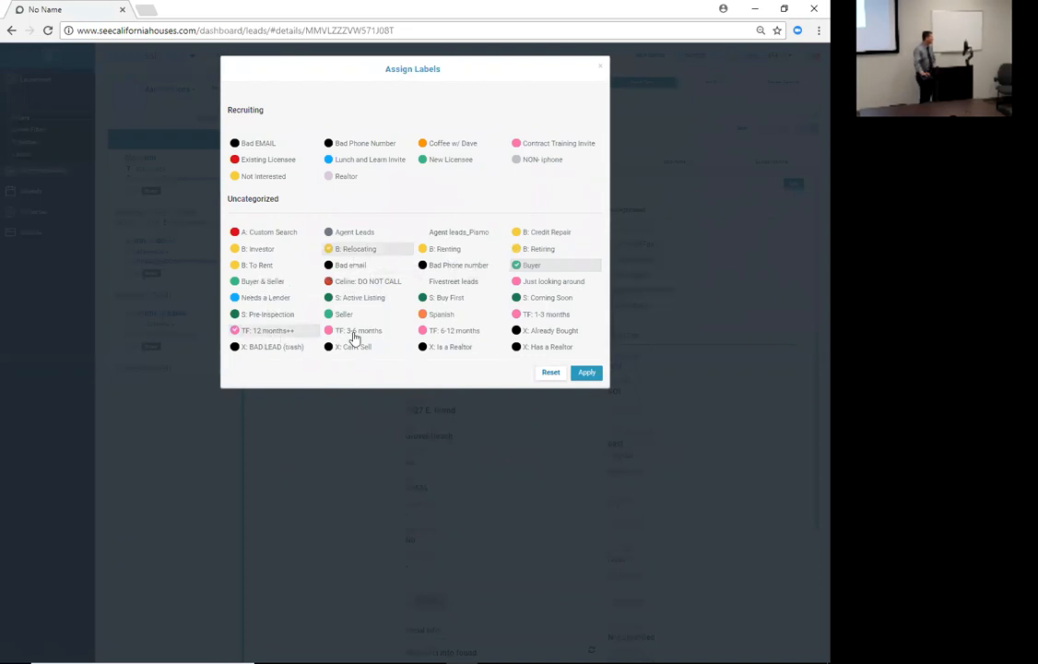
left_click(446, 300)
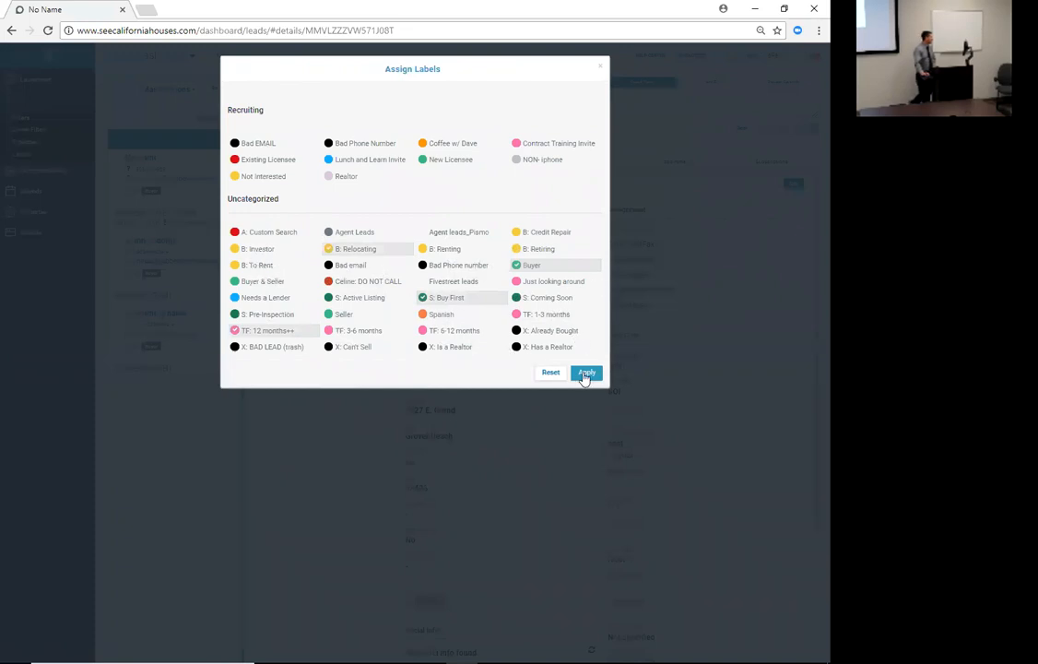
left_click(584, 372)
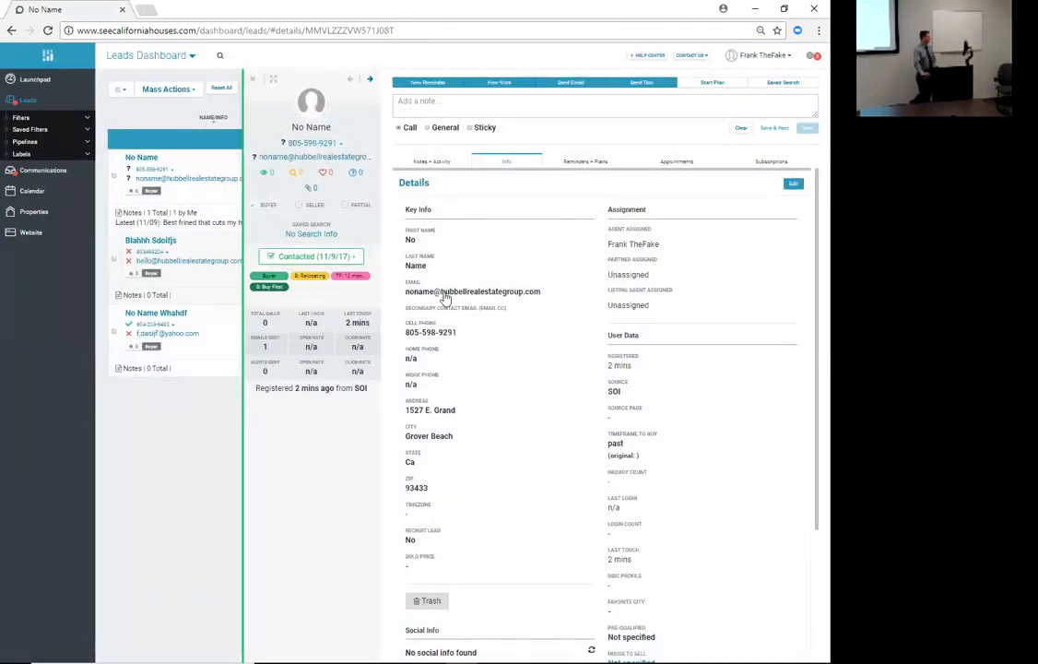
- Show the lead's Notes + Activity history and expand the full welcome e-mail
left_click(435, 162)
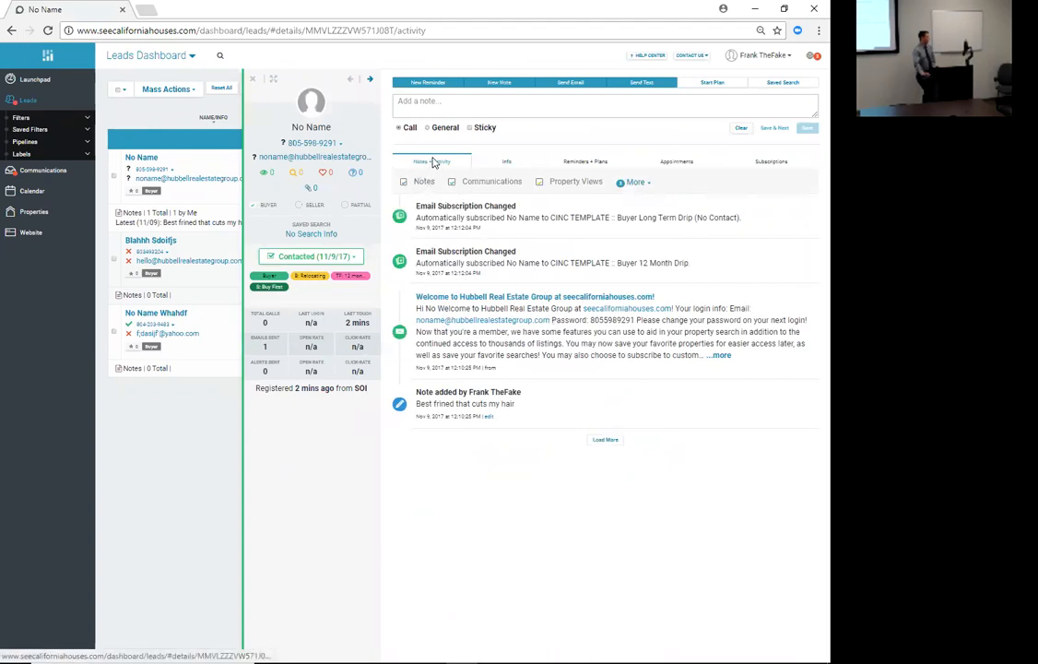
left_click(720, 355)
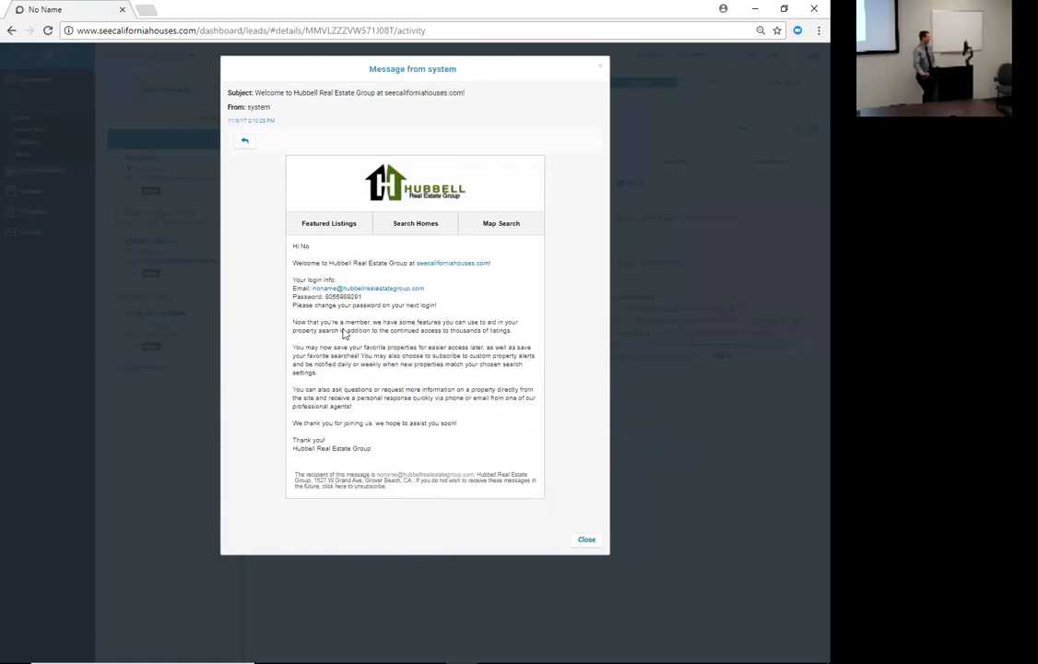
- Highlight the company name in the e-mail signature, then close the welcome e-mail
left_click_drag(373, 449, 294, 453)
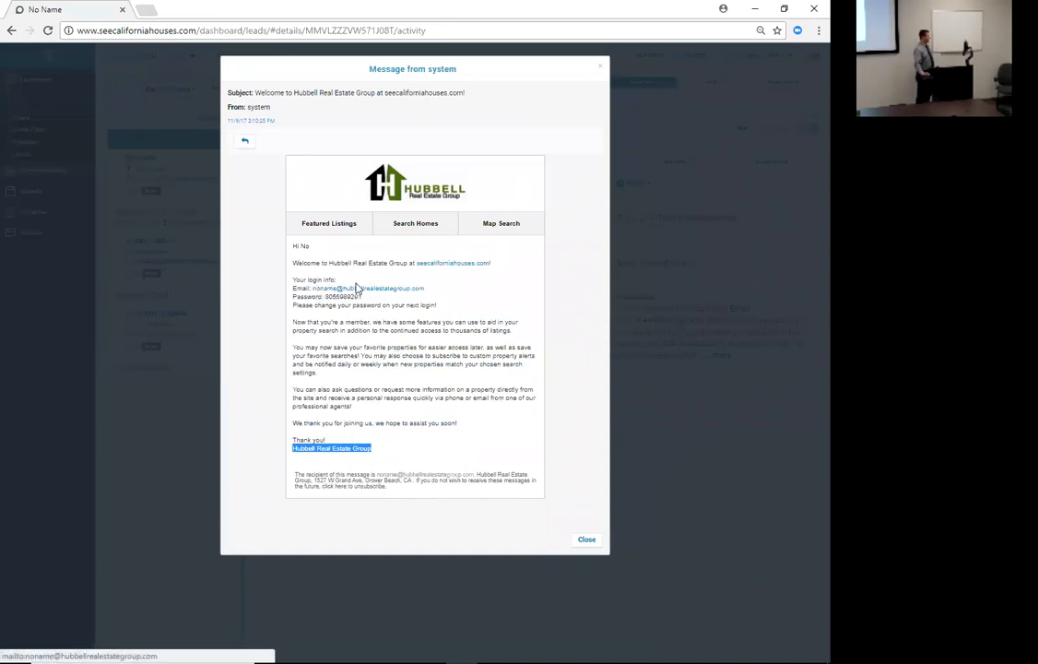
left_click(600, 72)
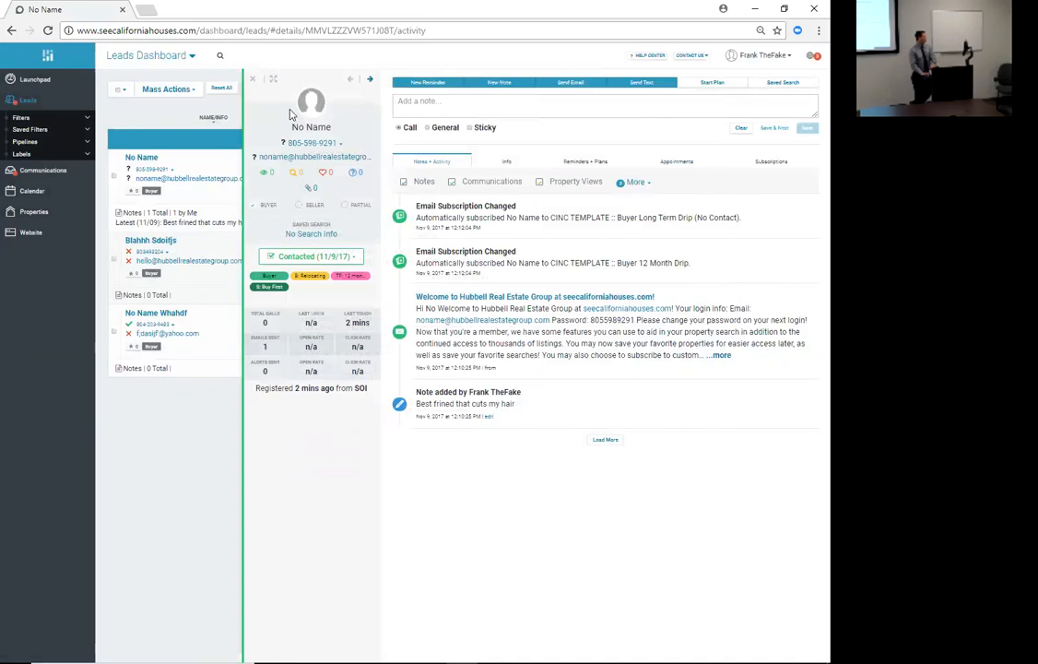
- Close the lead panel and reopen the lead's details from the leads table
left_click(253, 81)
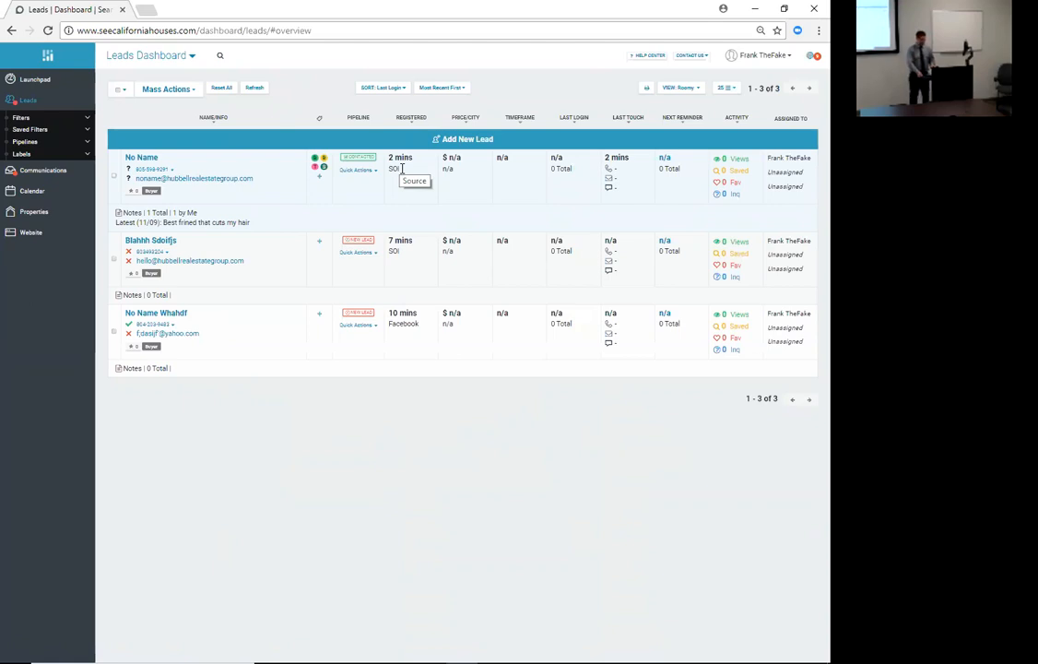
left_click(142, 159)
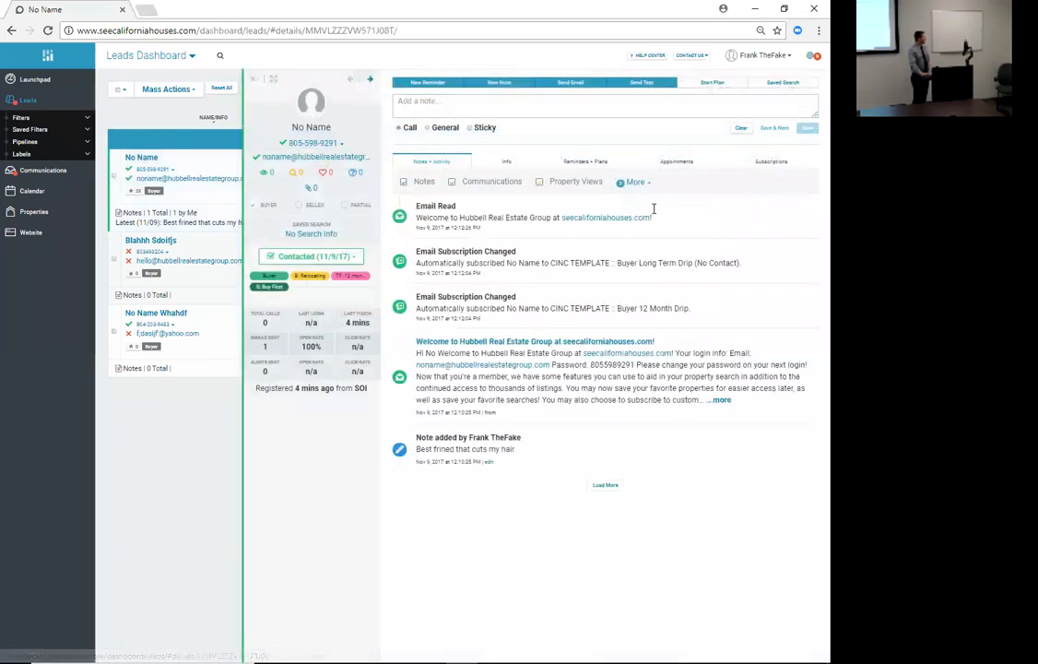
- Create a saved search covering Grover Beach, Arroyo Grande, Nipomo and Oceano, CA, returning 418 listings
left_click(780, 85)
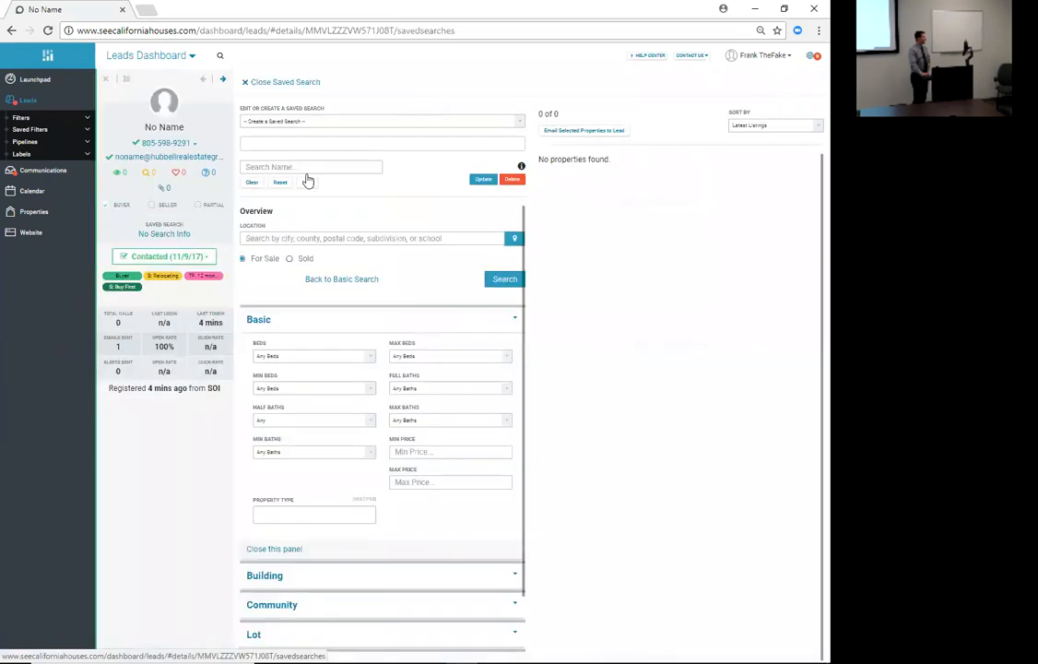
left_click(298, 250)
type("Grov")
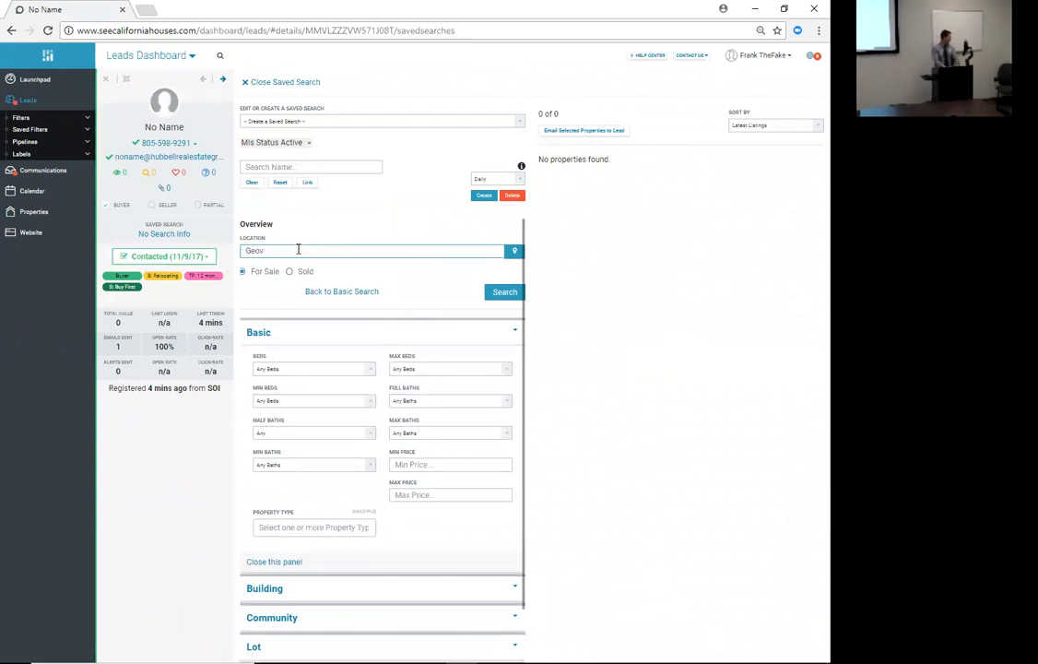
type("er bea")
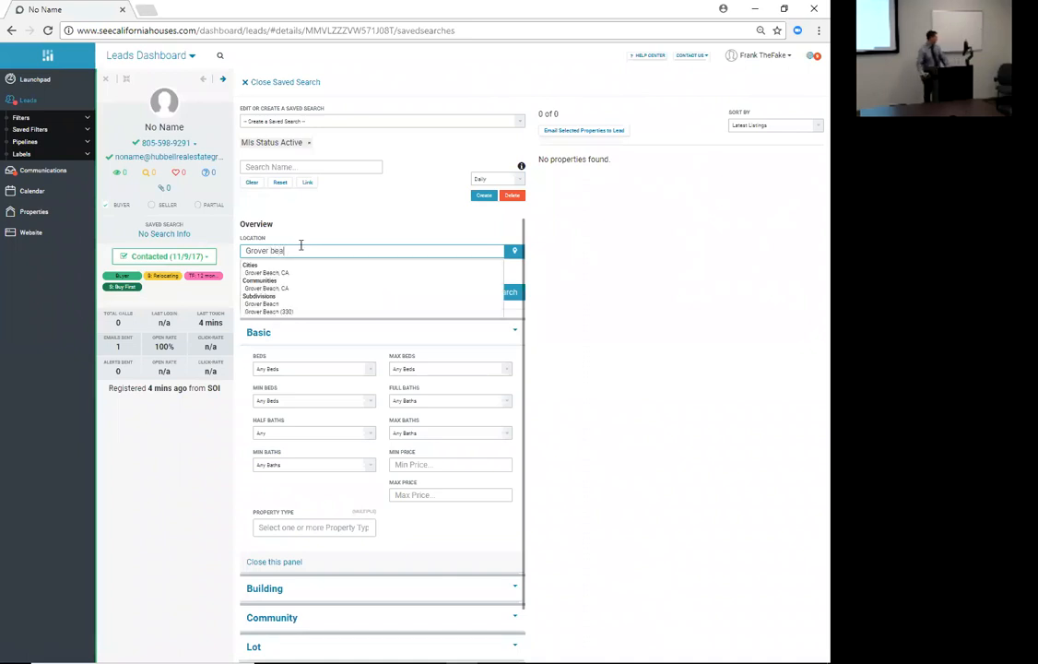
left_click(264, 273)
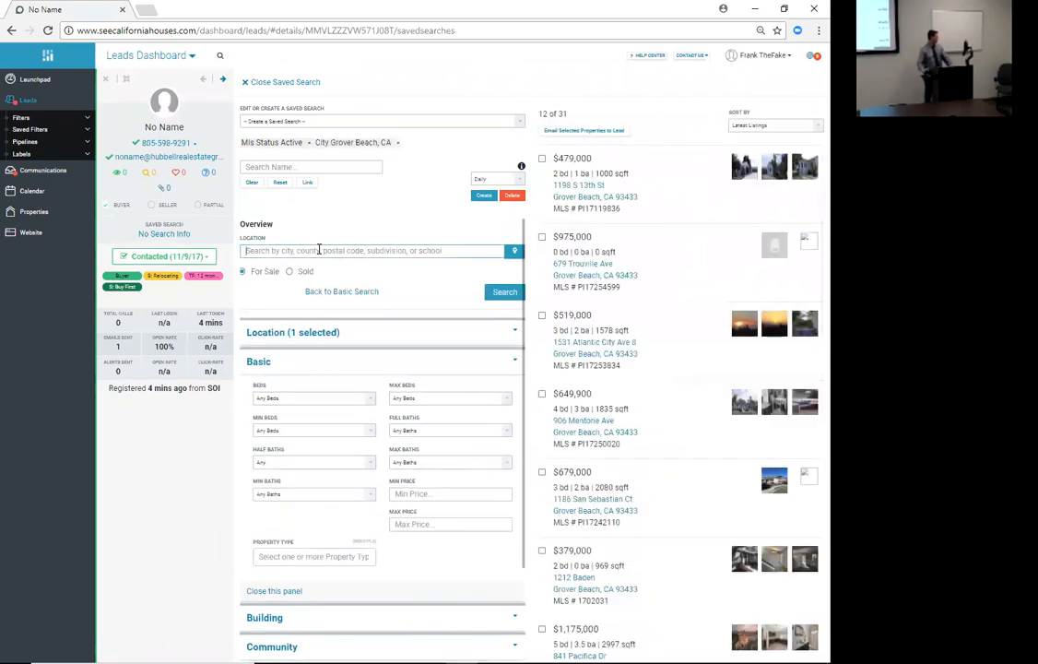
type("arroyo")
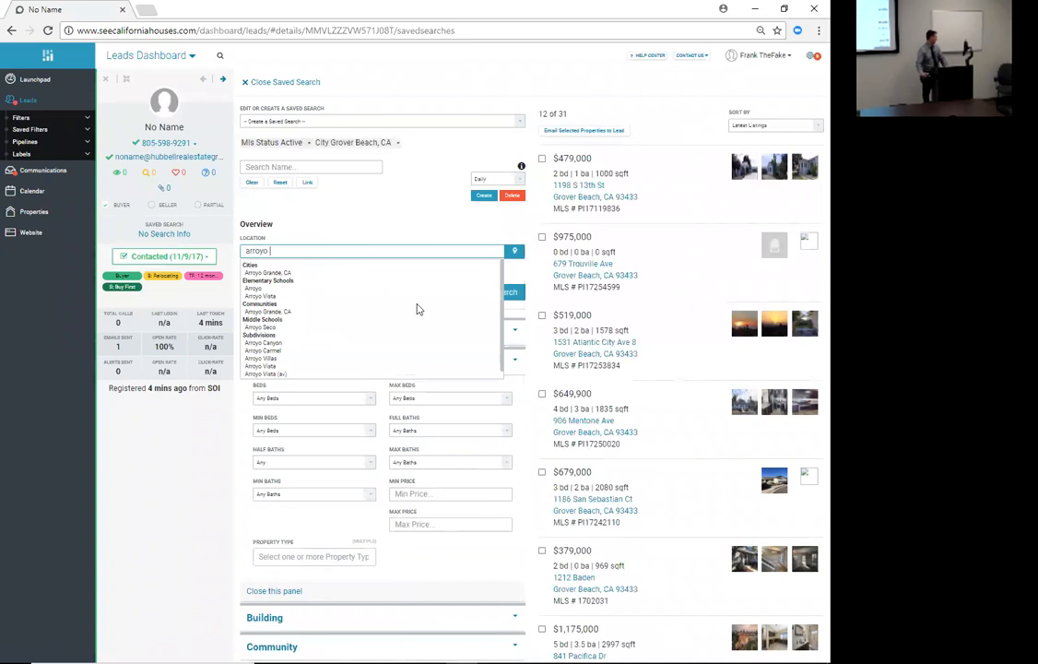
left_click(271, 273)
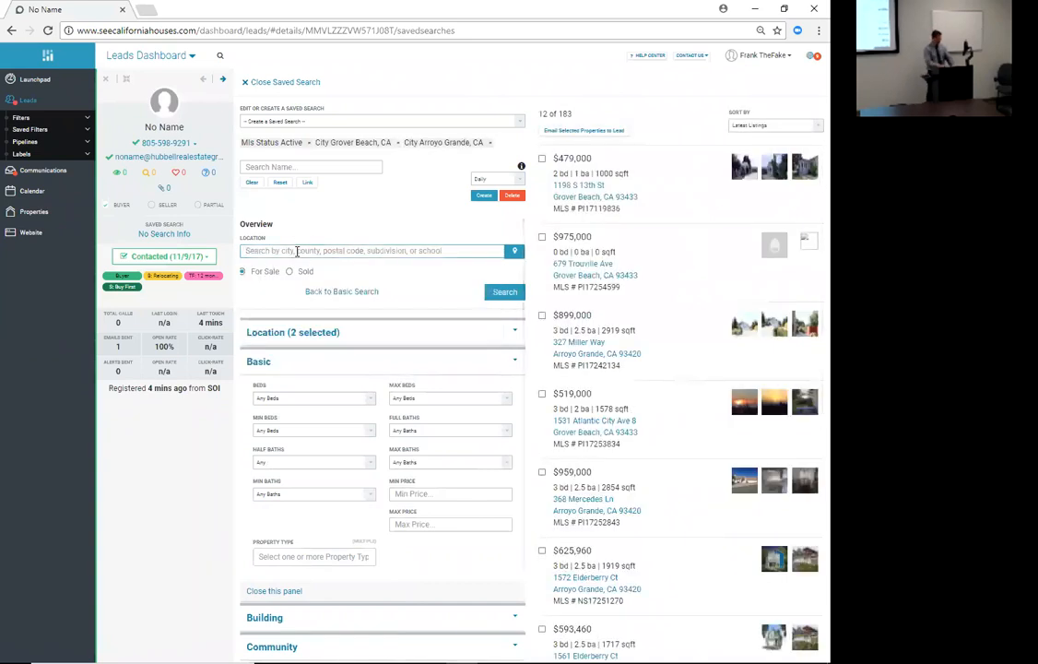
type("nipomo")
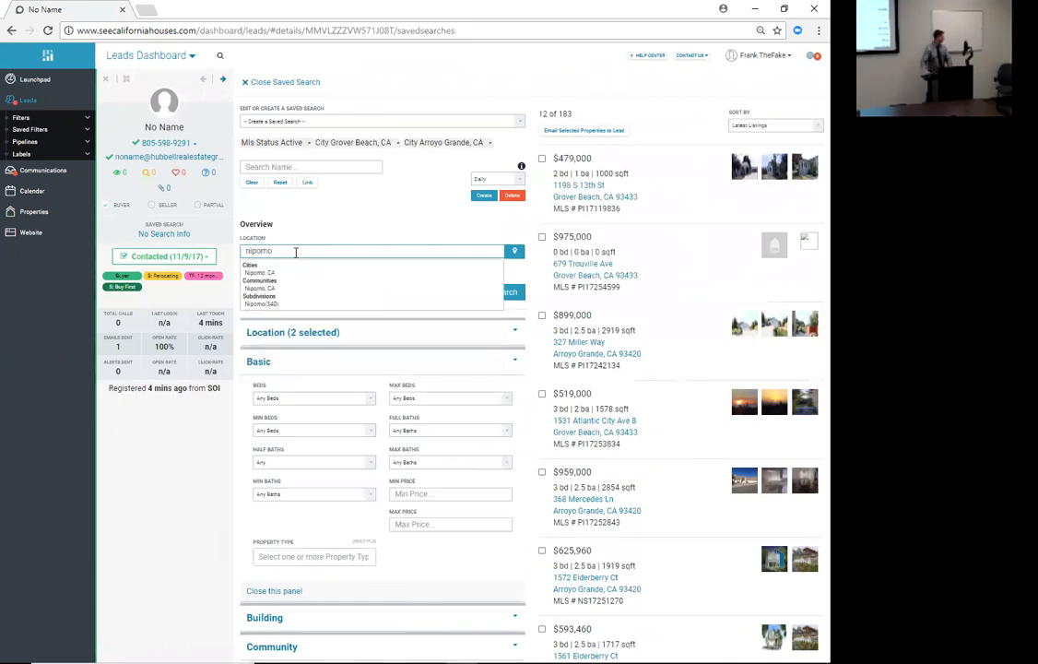
left_click(261, 273)
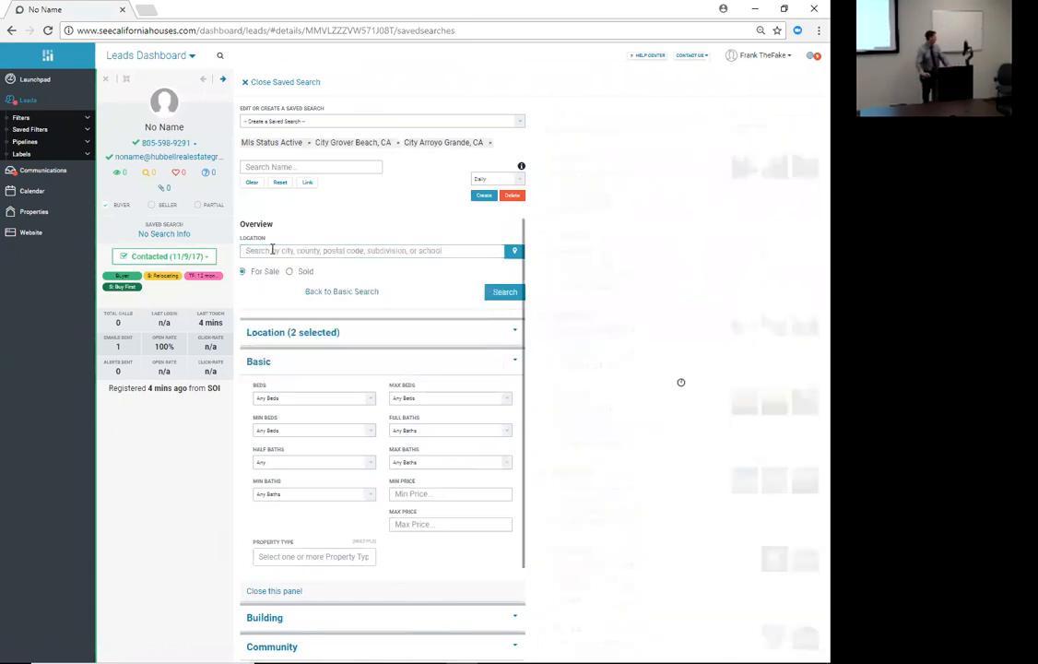
type("o")
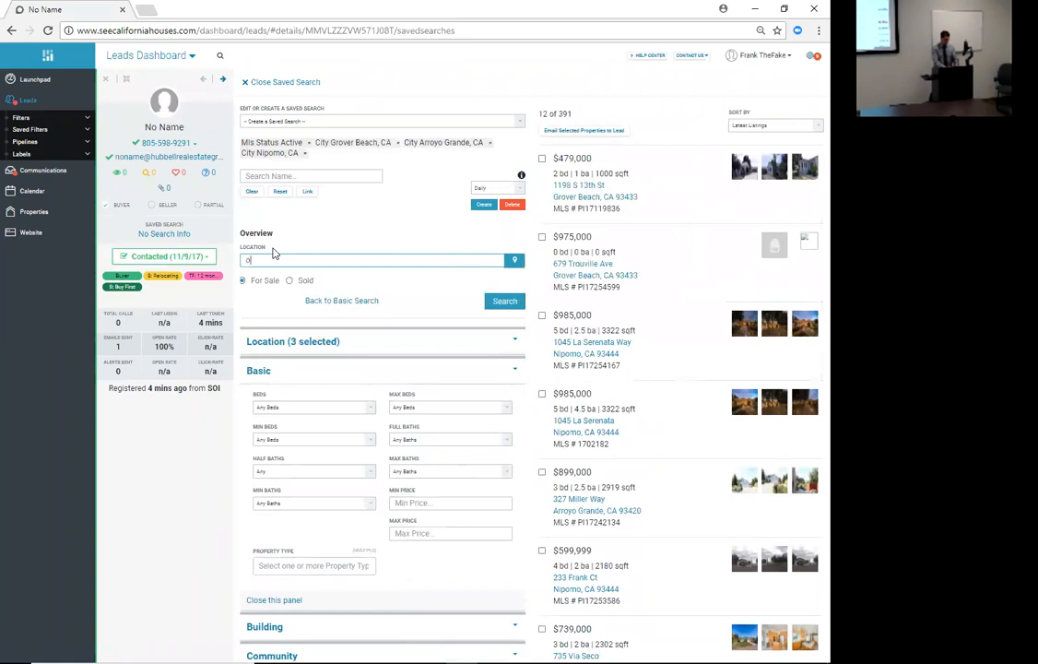
type("ceano")
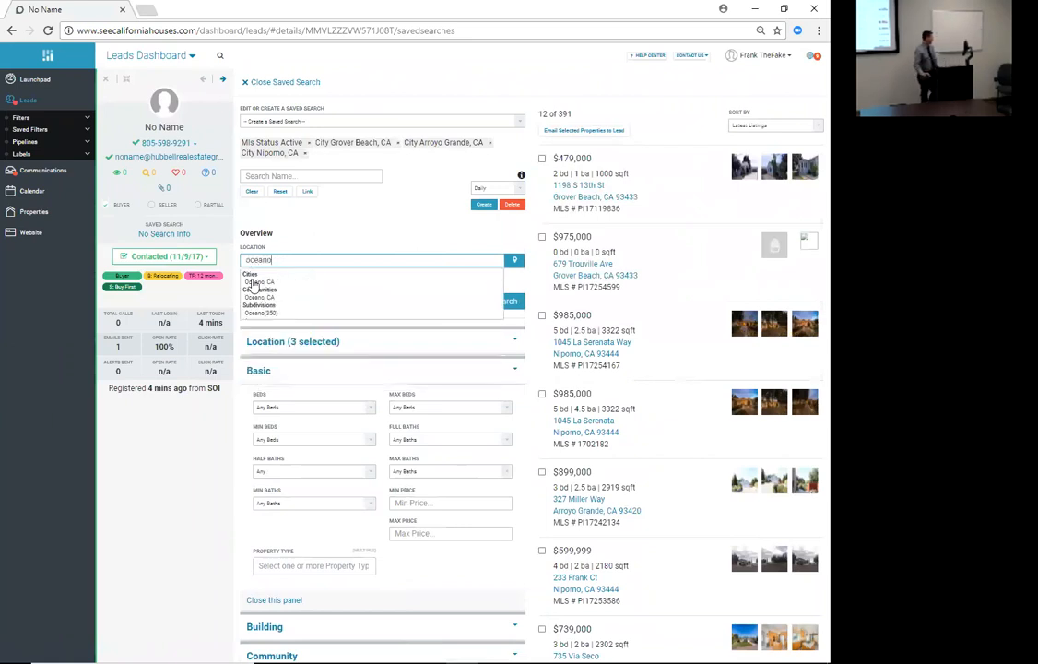
left_click(258, 282)
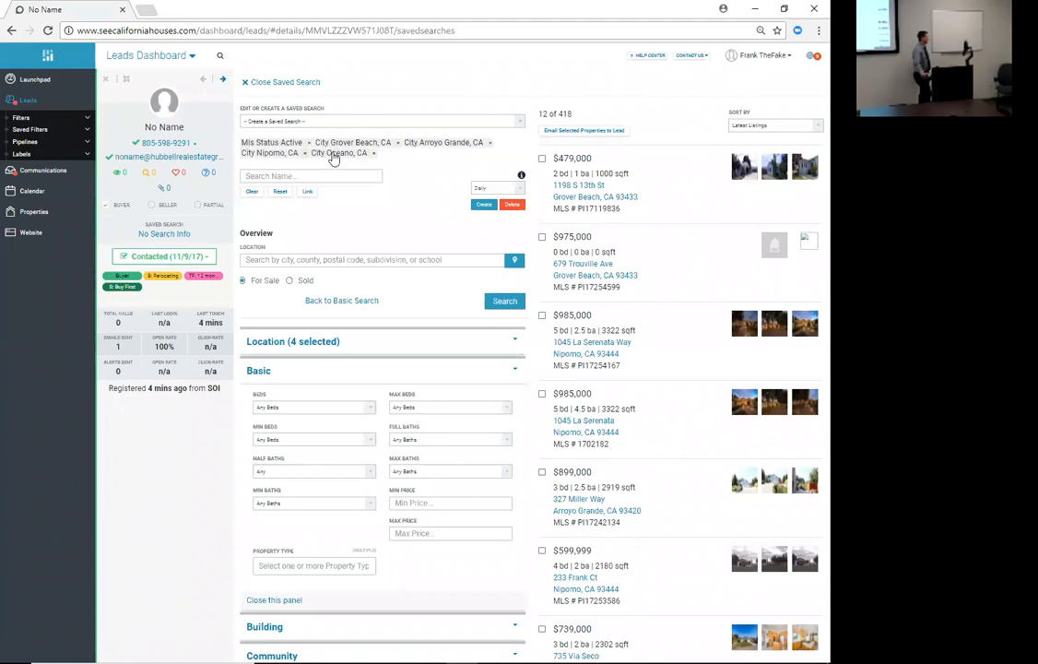
left_click_drag(573, 113, 559, 114)
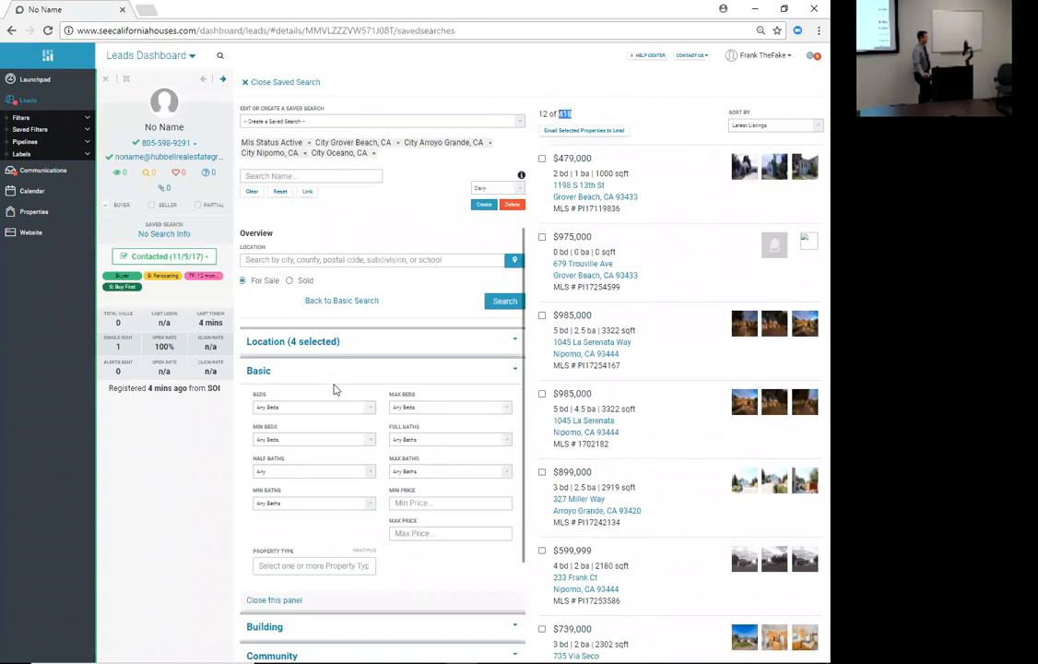
scroll(335, 389, "down", 1)
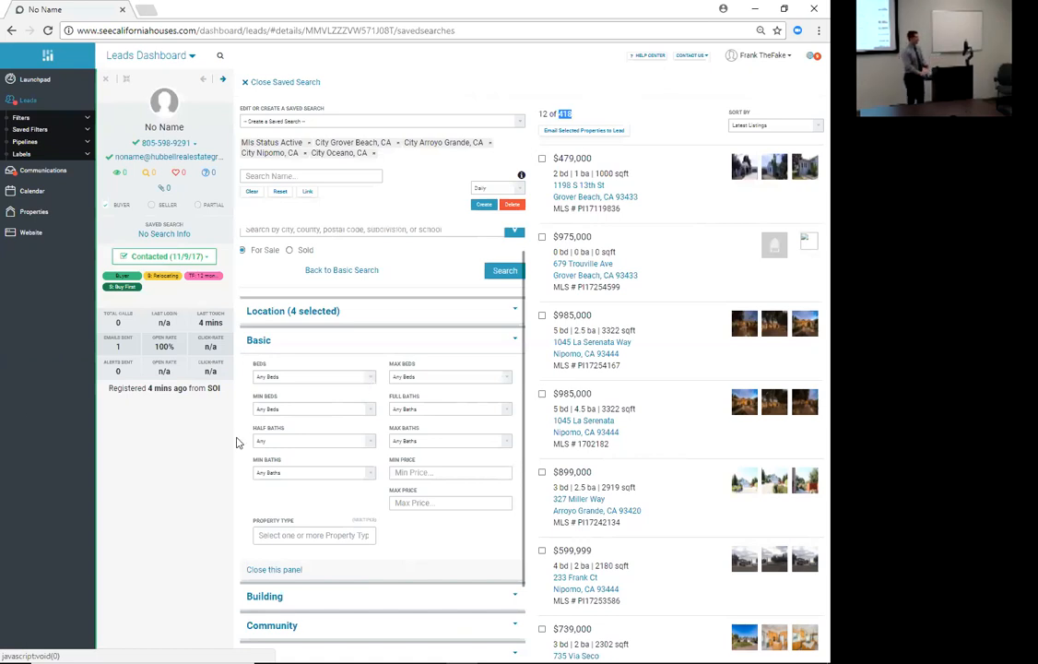
- Set the search price range to $300,000 minimum and $400,000 maximum, leaving 36 listings
left_click(454, 474)
type("300000")
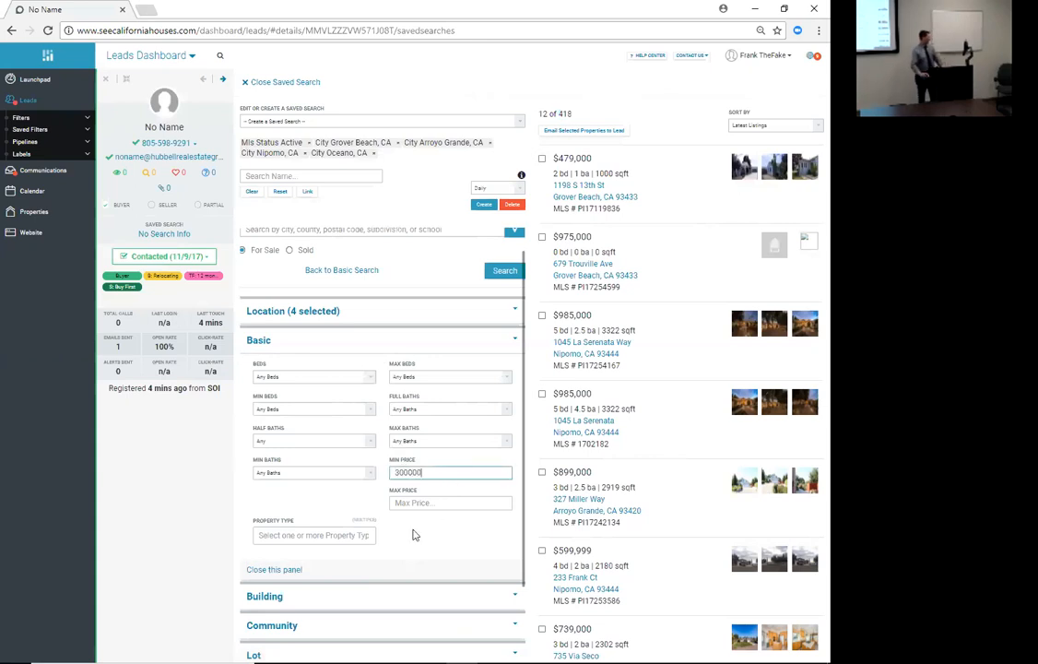
left_click(505, 500)
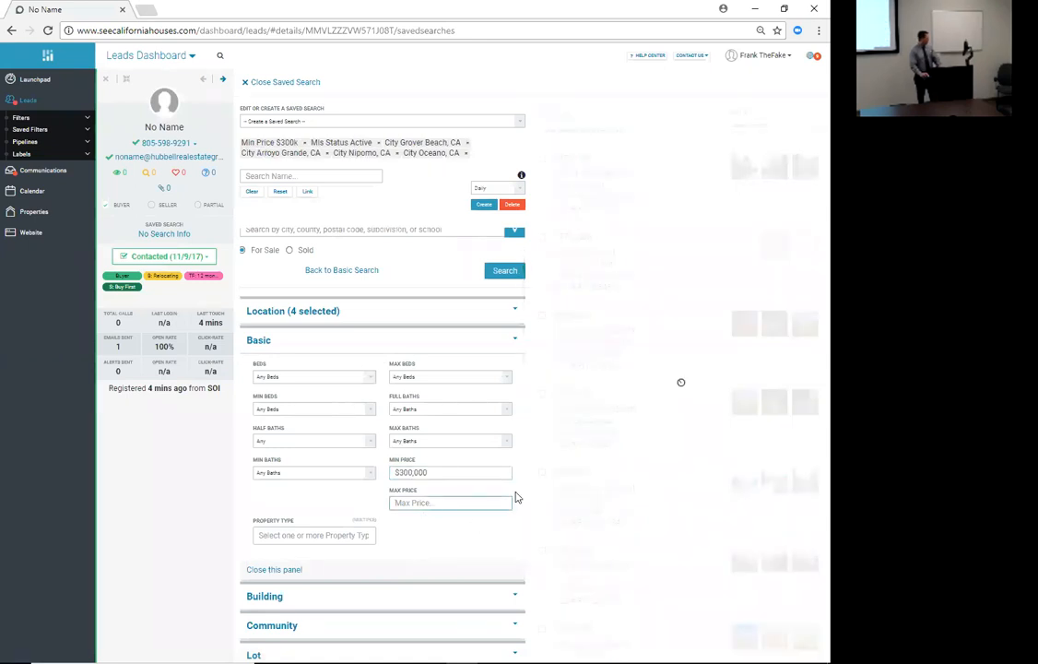
type("400000")
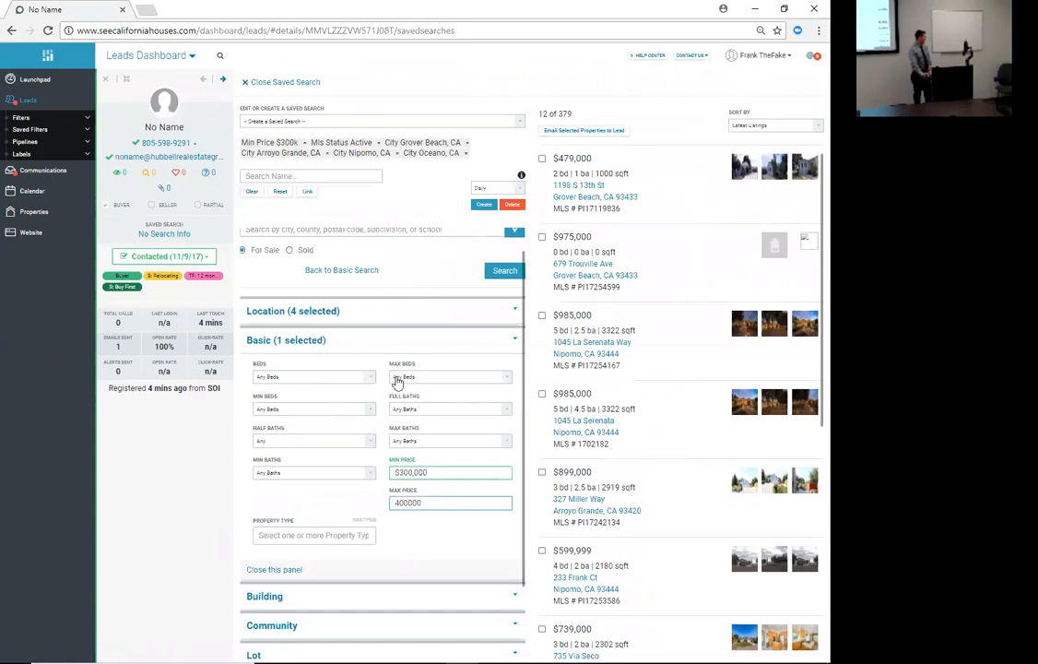
left_click(354, 387)
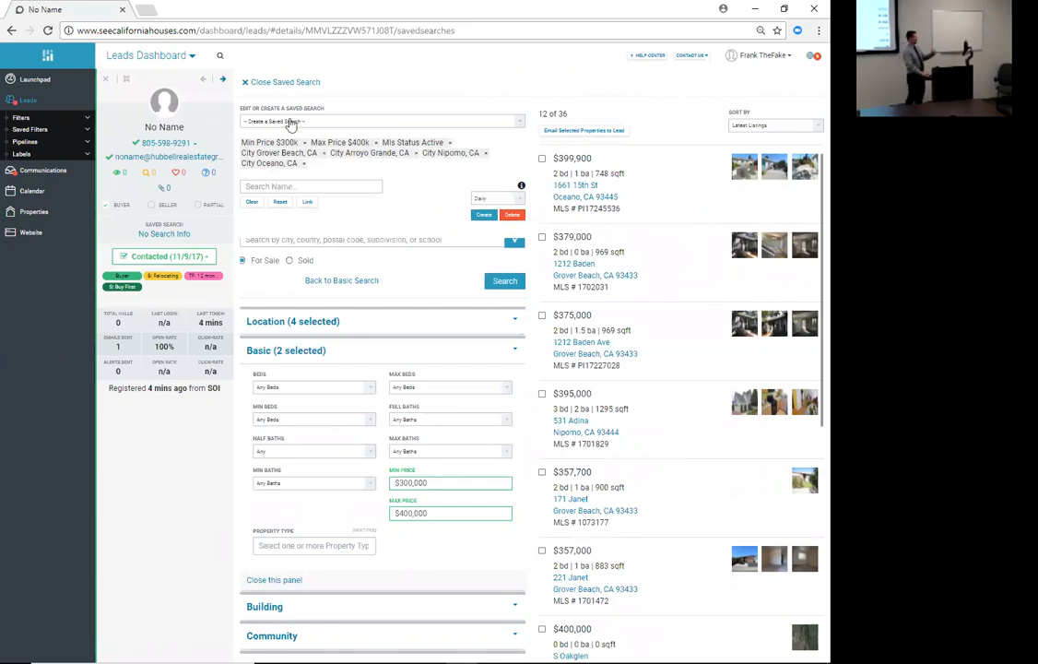
- Set the Beds filter to 3+, narrowing the lead's property search to 7 listings
scroll(321, 225, "up", 1)
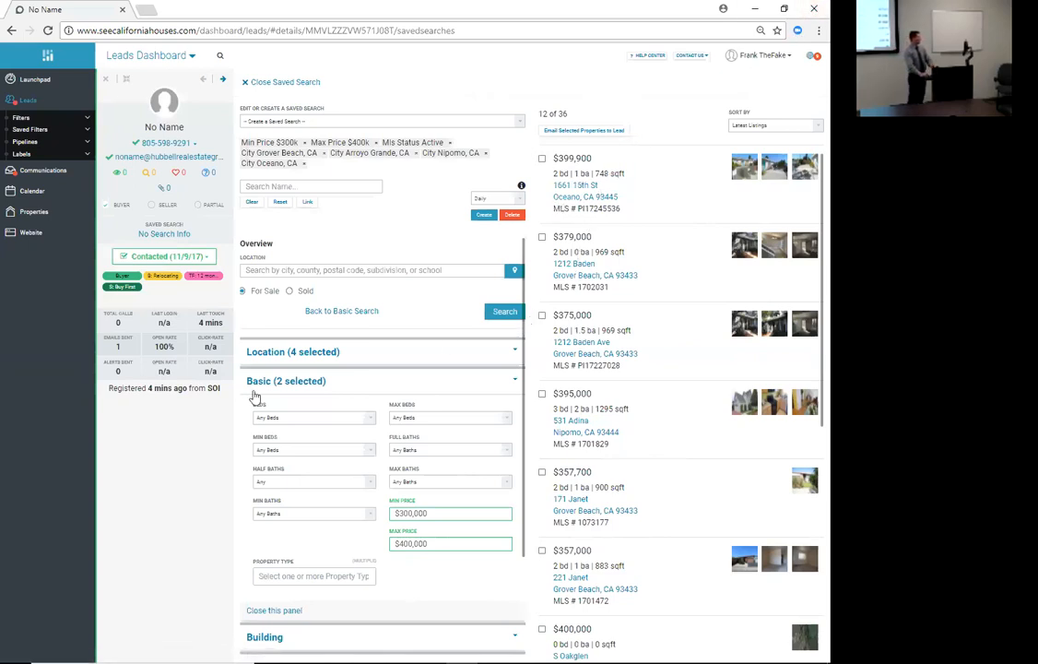
left_click(318, 423)
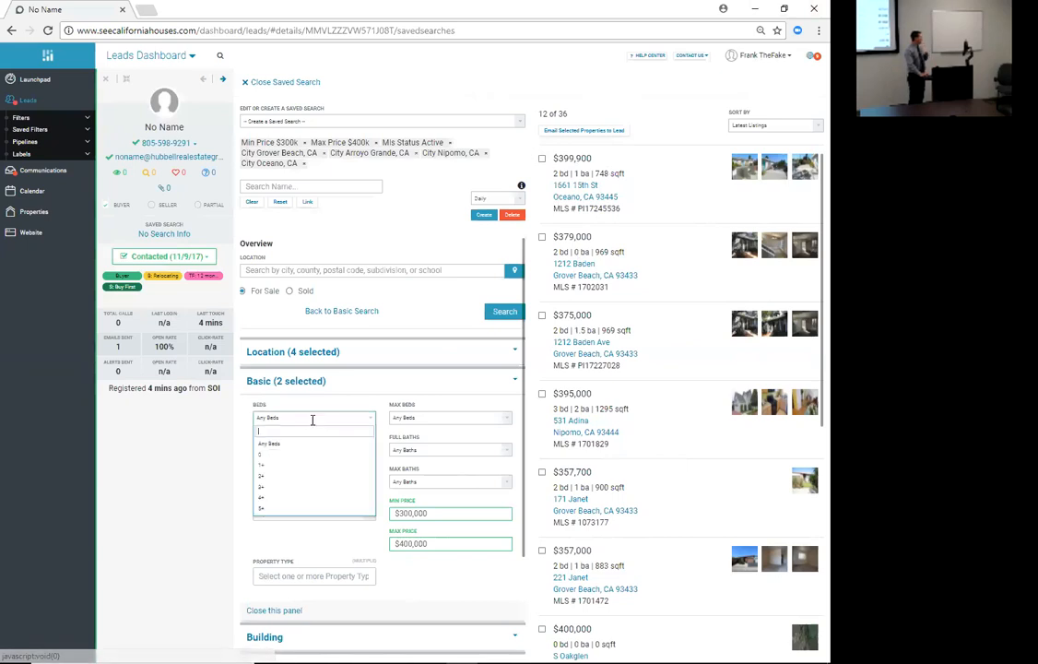
left_click(264, 488)
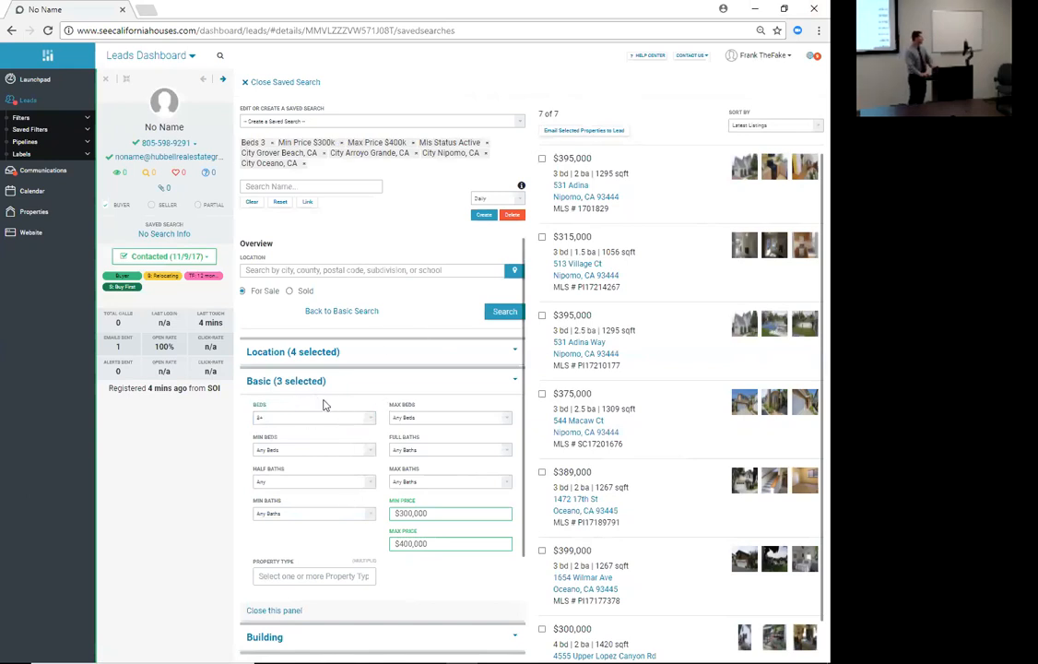
- Create a saved search from the four-city, 3-bed, $300k–$400k criteria
left_click(485, 218)
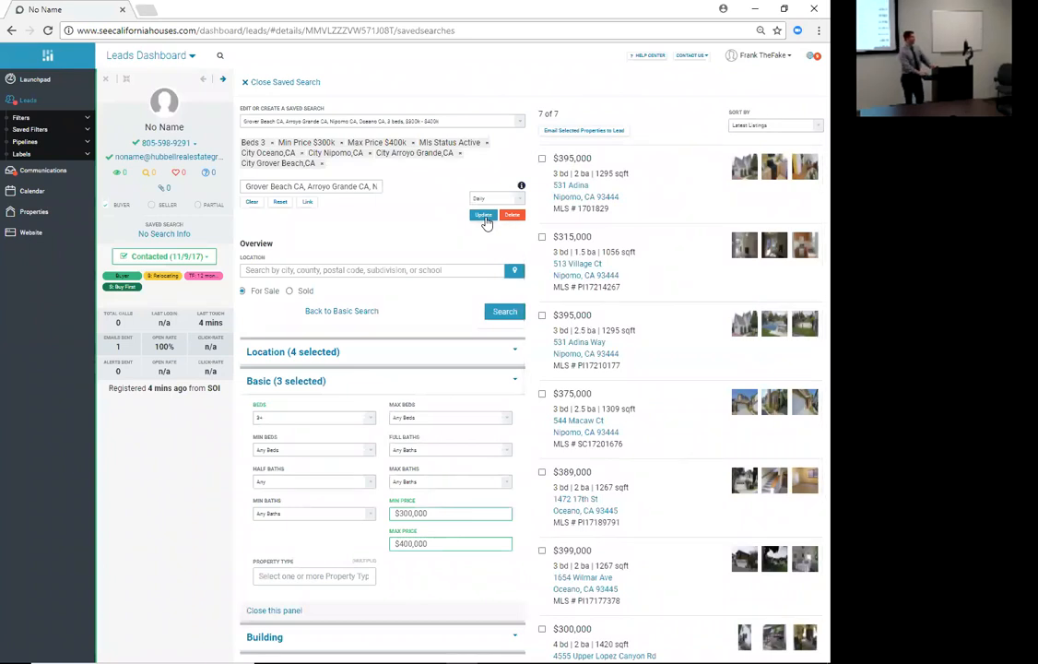
scroll(359, 409, "down", 1)
scroll(358, 409, "down", 4)
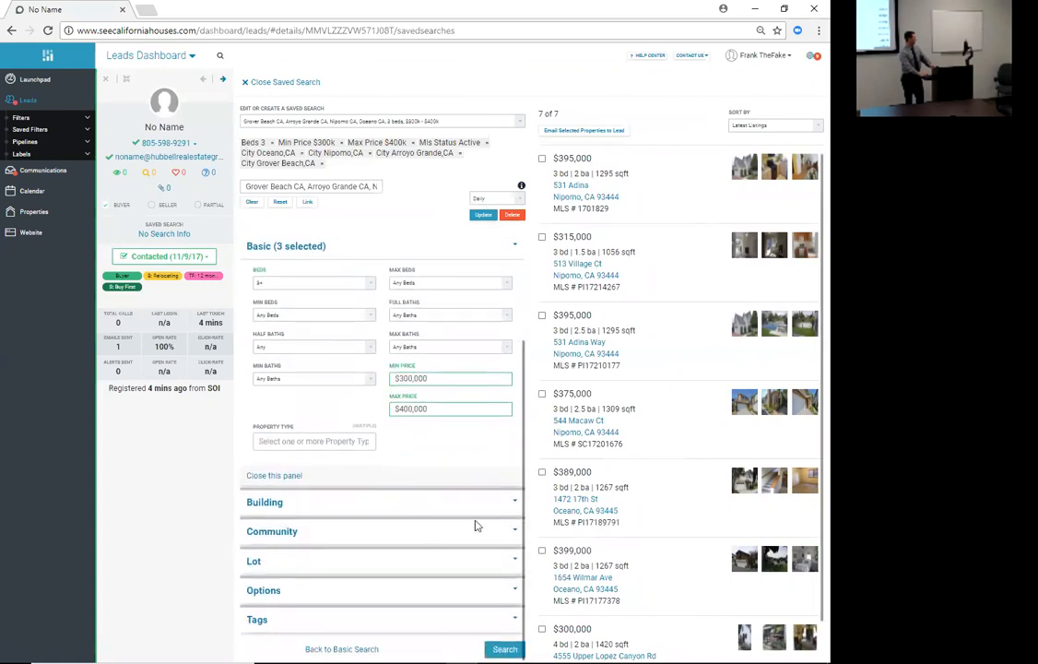
- Review the Building, Community, Lot and Options filters, then update the saved search
left_click(512, 504)
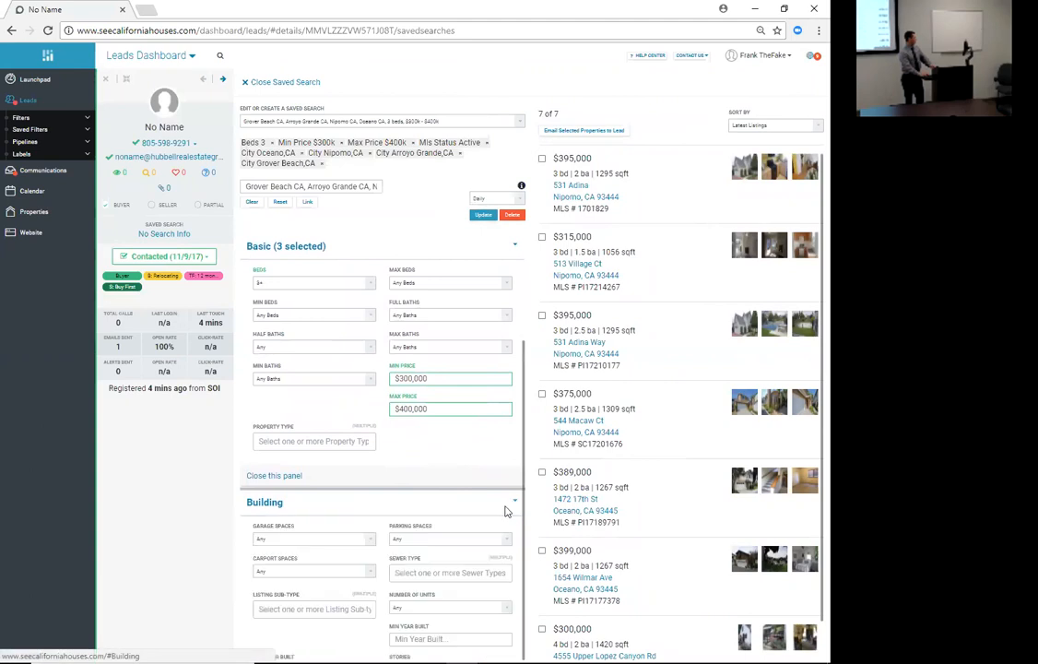
scroll(488, 497, "down", 3)
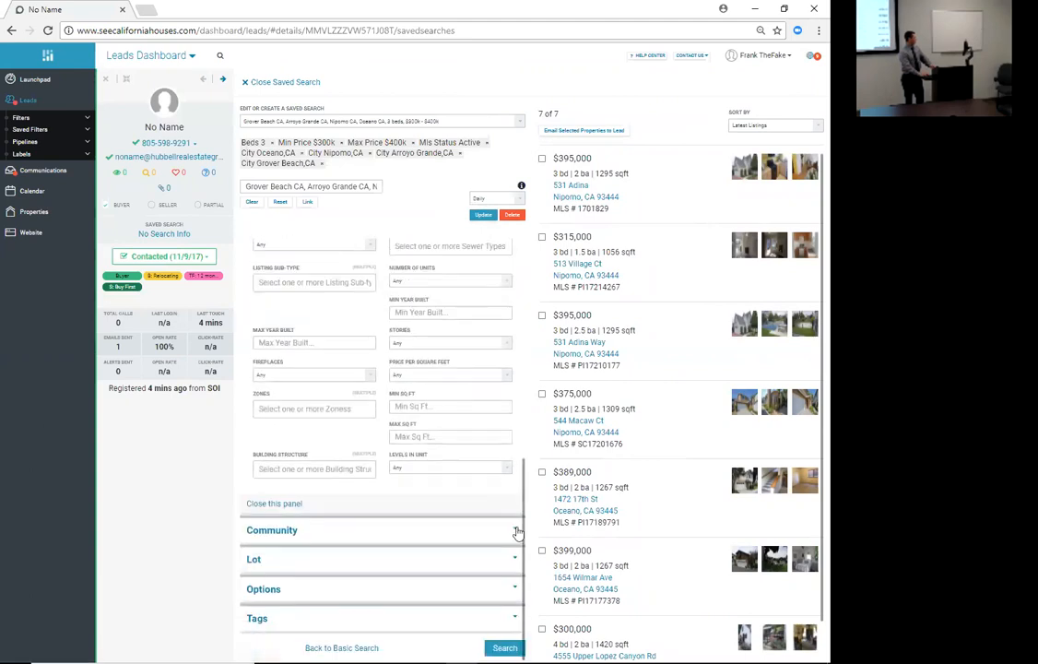
left_click(514, 530)
scroll(472, 453, "down", 3)
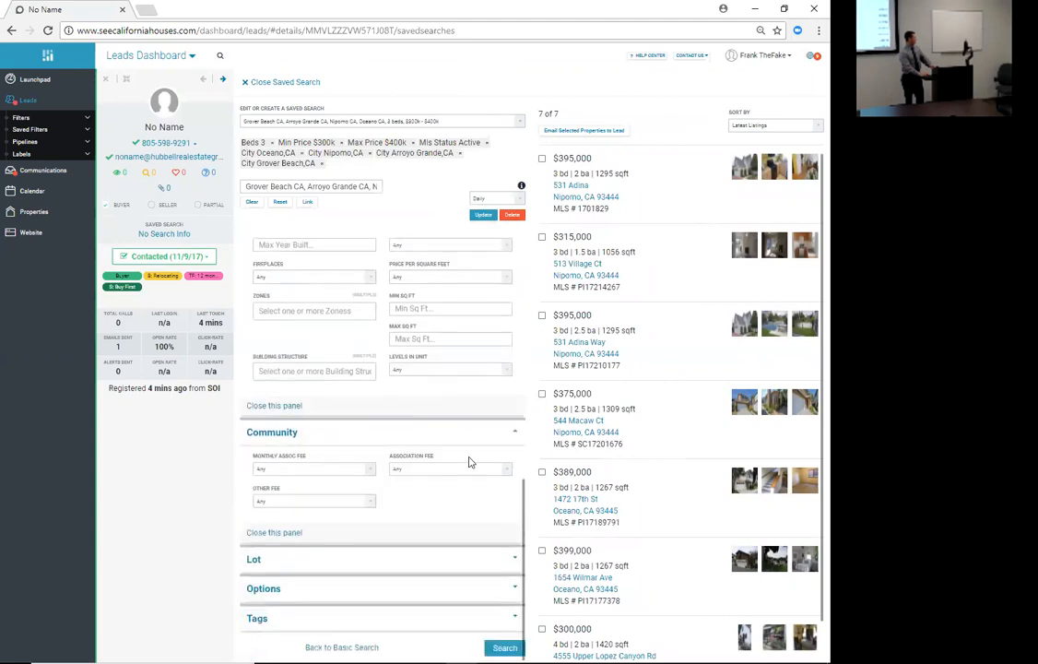
left_click(511, 559)
scroll(488, 485, "down", 4)
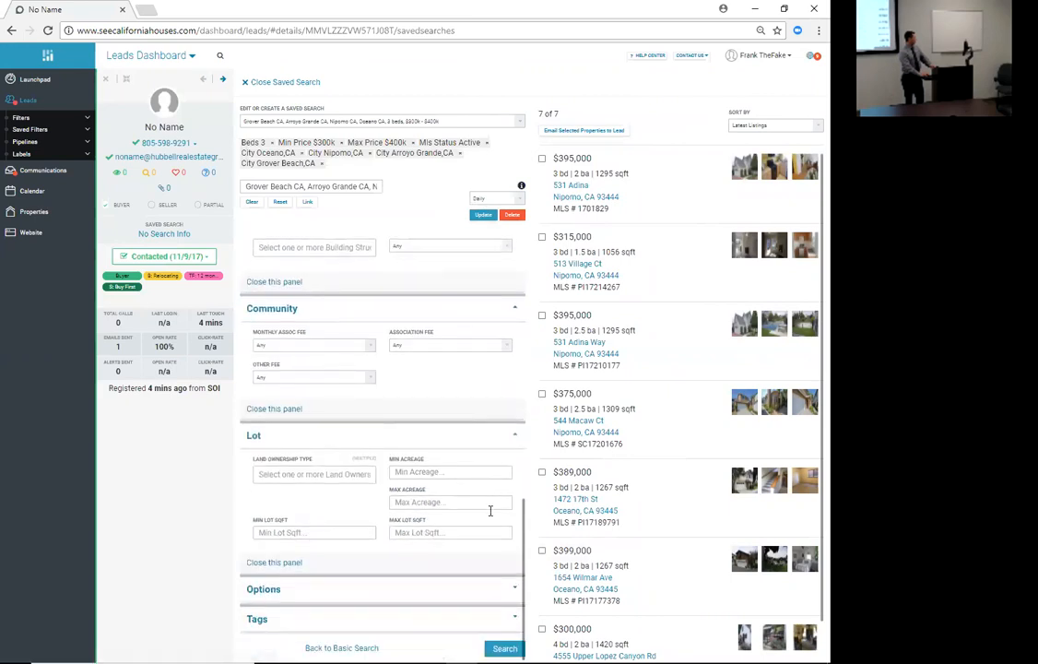
left_click(514, 587)
scroll(471, 498, "down", 3)
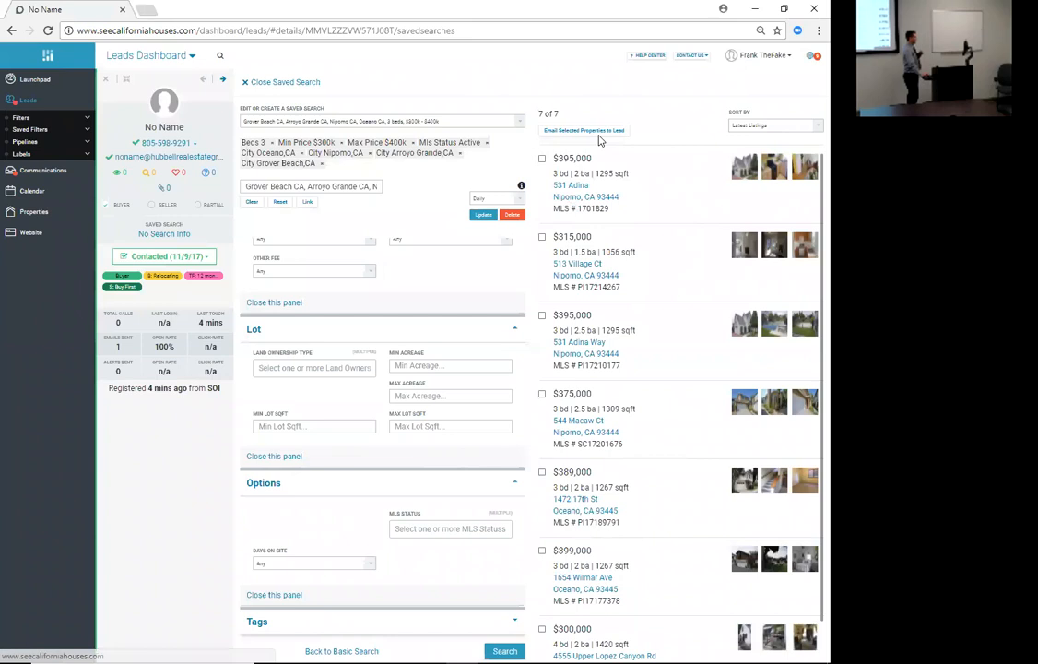
left_click(481, 214)
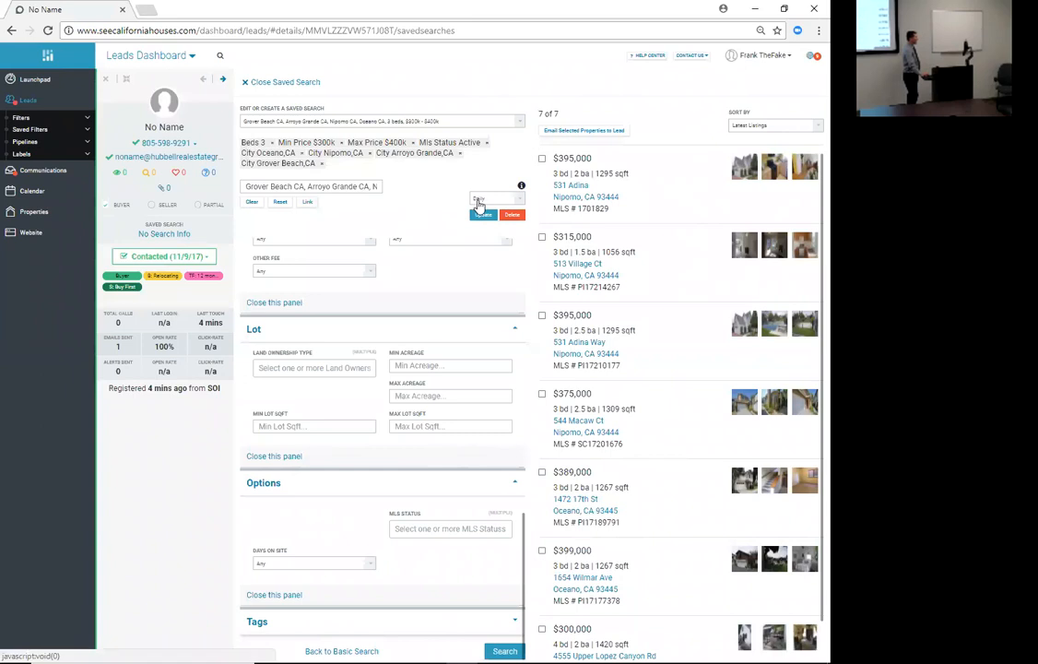
scroll(506, 274, "up", 1)
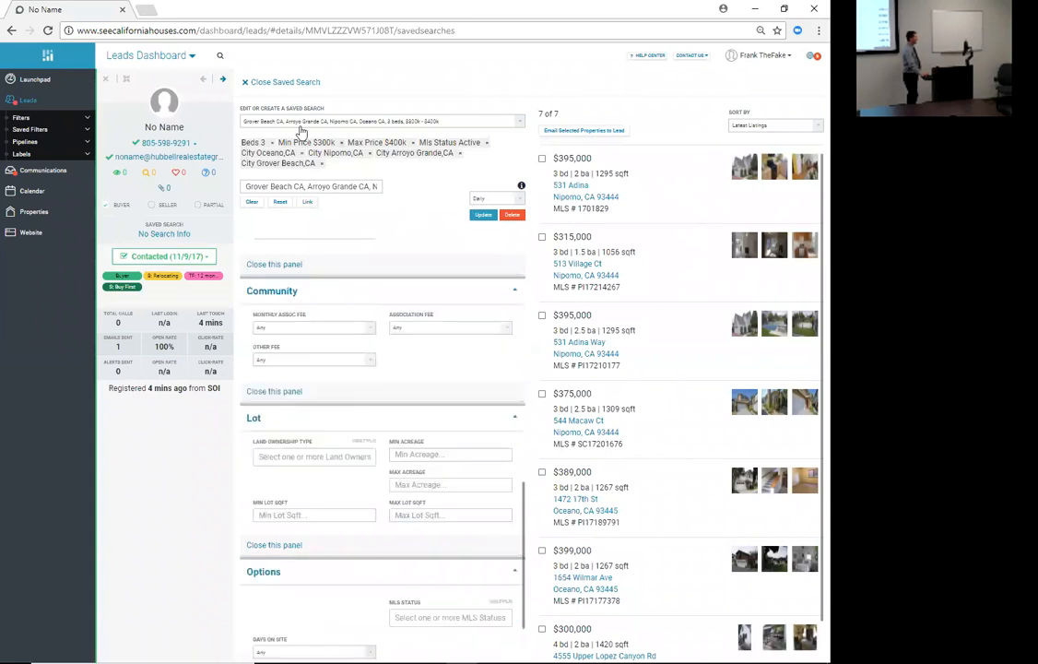
- Return to the refreshed leads list and briefly check the lead's property history
left_click(251, 86)
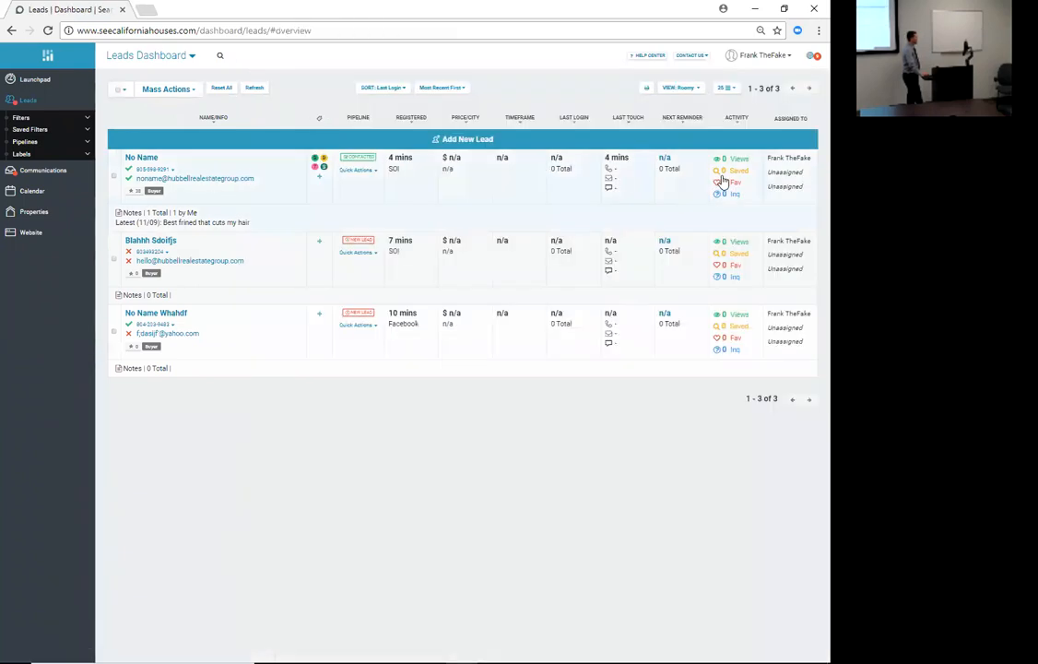
left_click(254, 90)
left_click(717, 173)
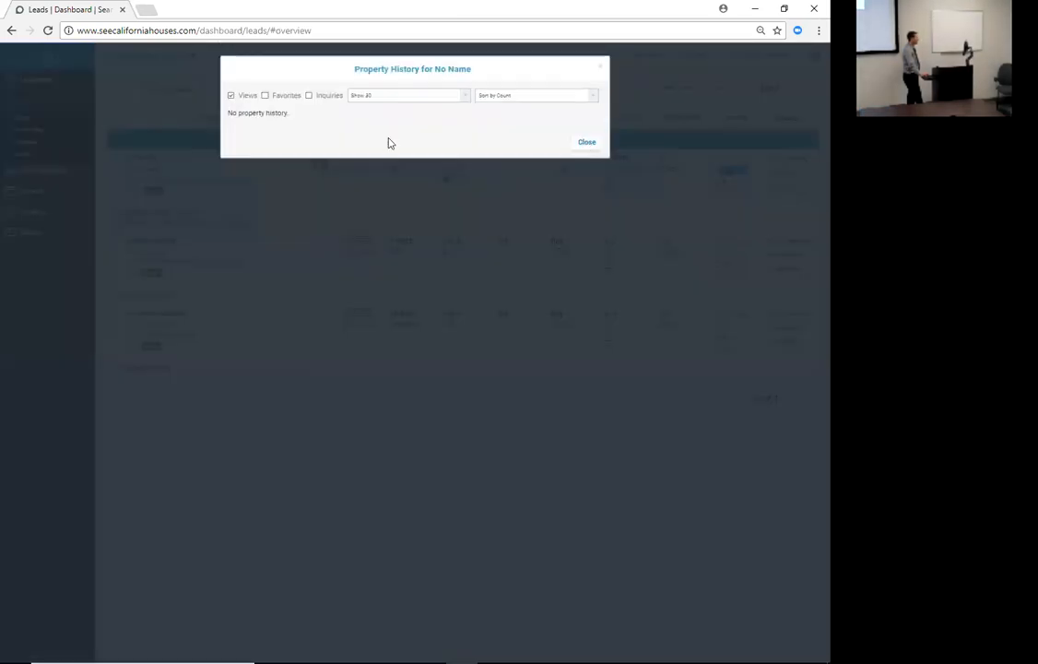
left_click(588, 144)
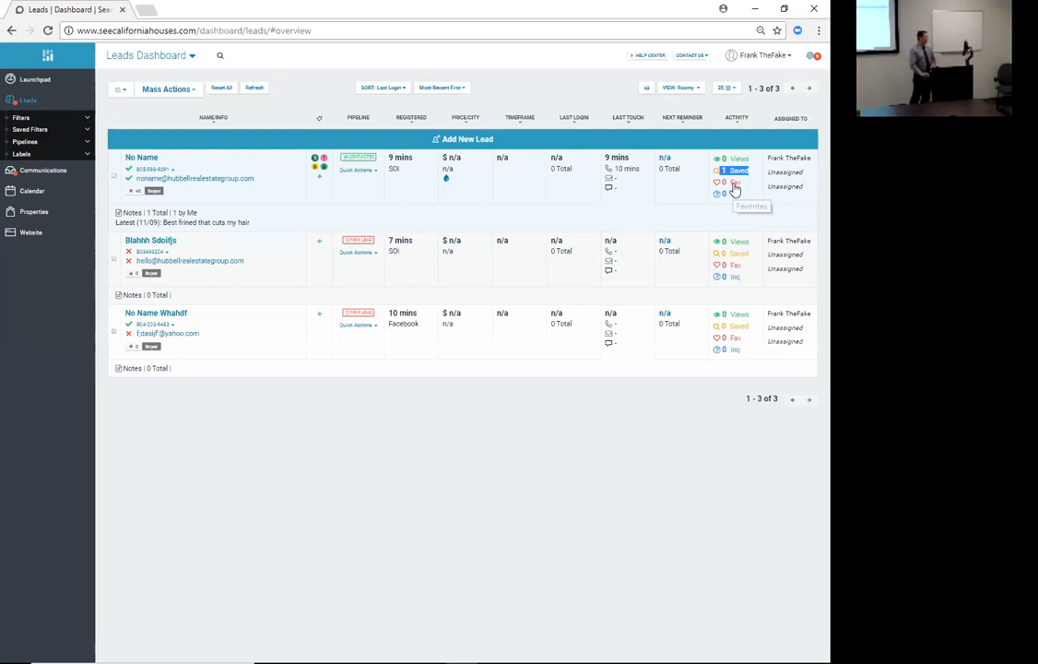
left_click(733, 173)
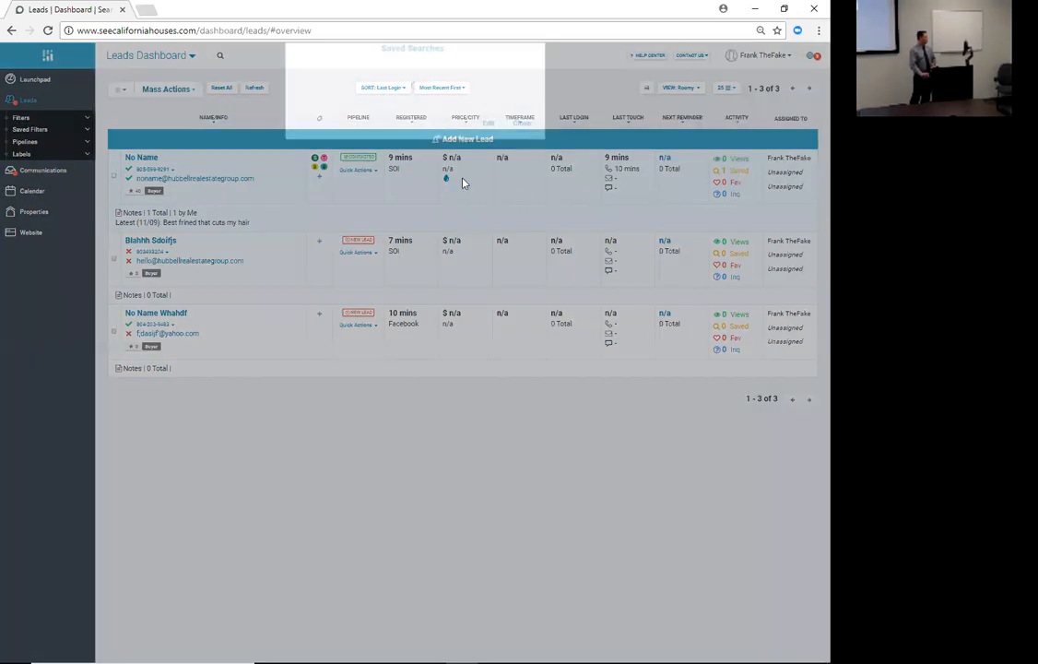
left_click(521, 164)
left_click(153, 161)
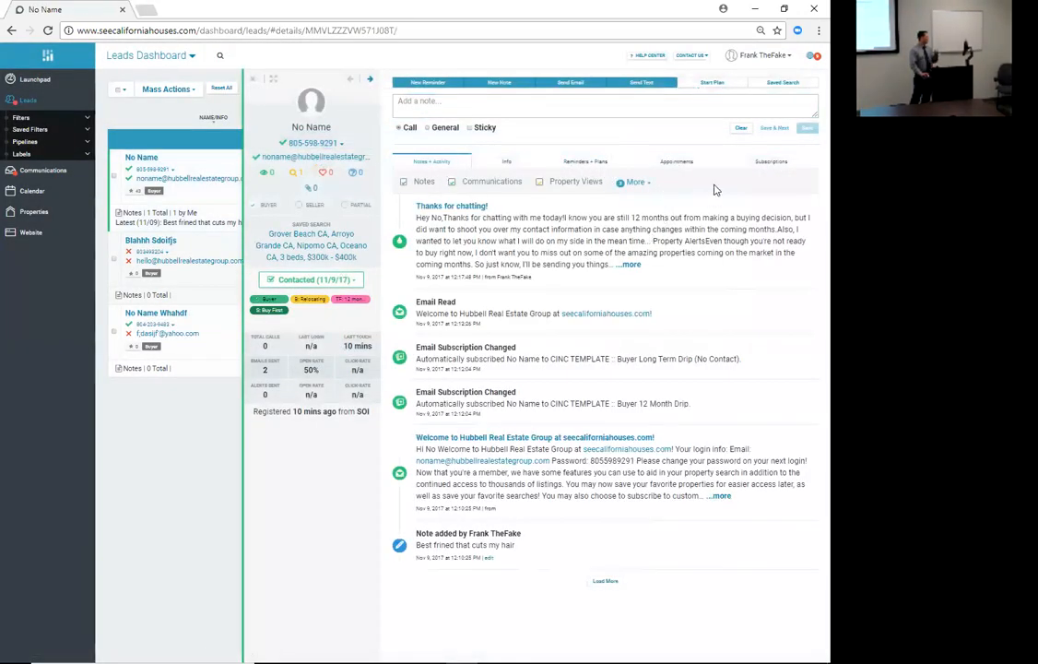
left_click(773, 84)
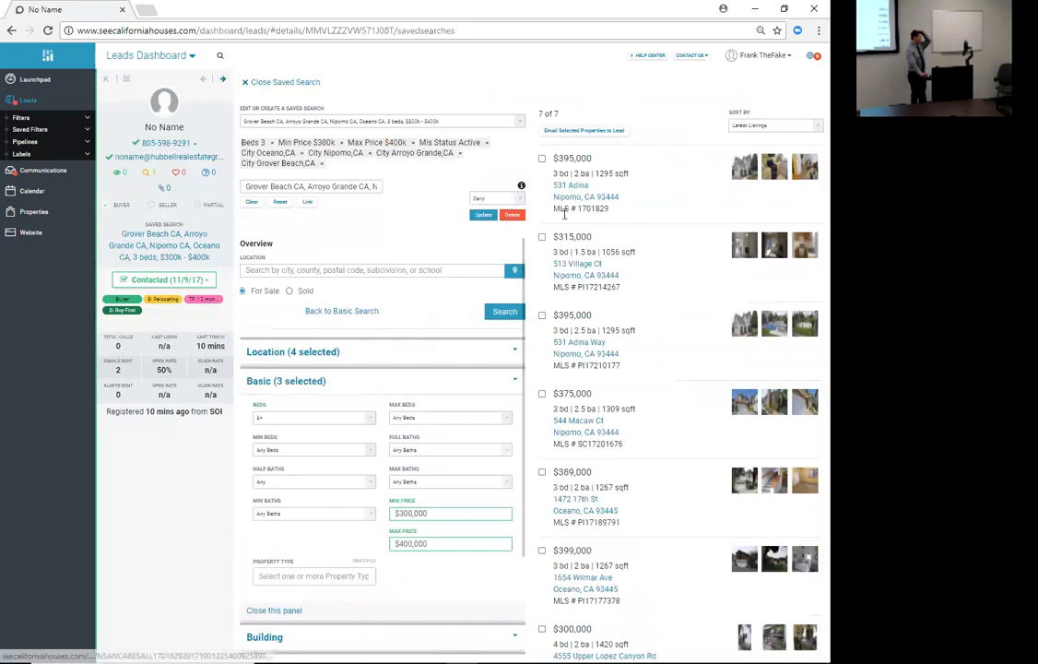
left_click(591, 198)
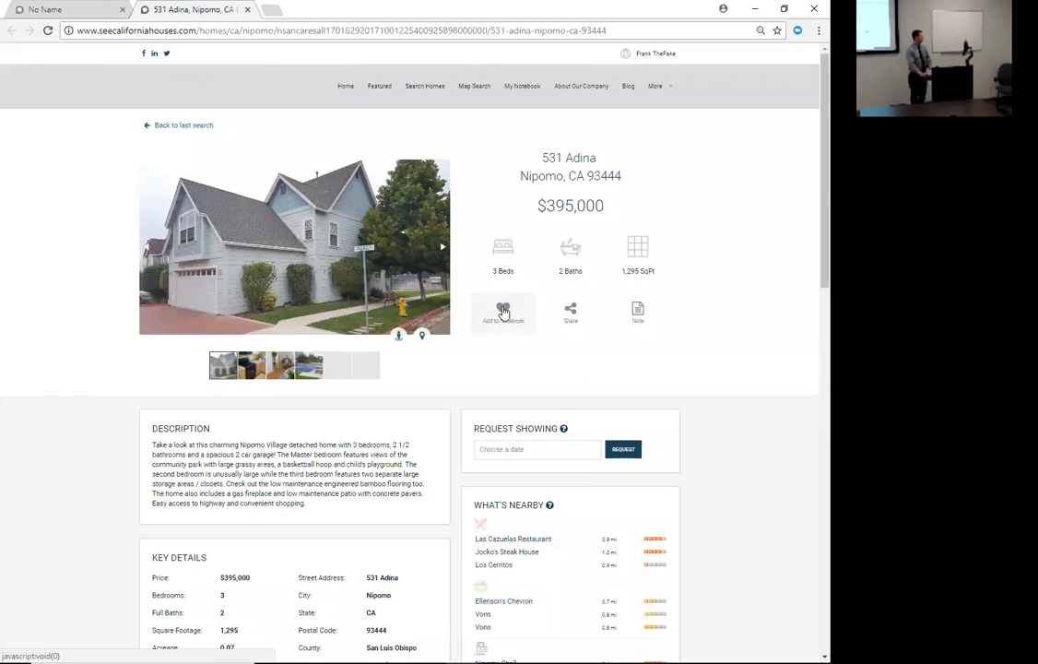
left_click(503, 312)
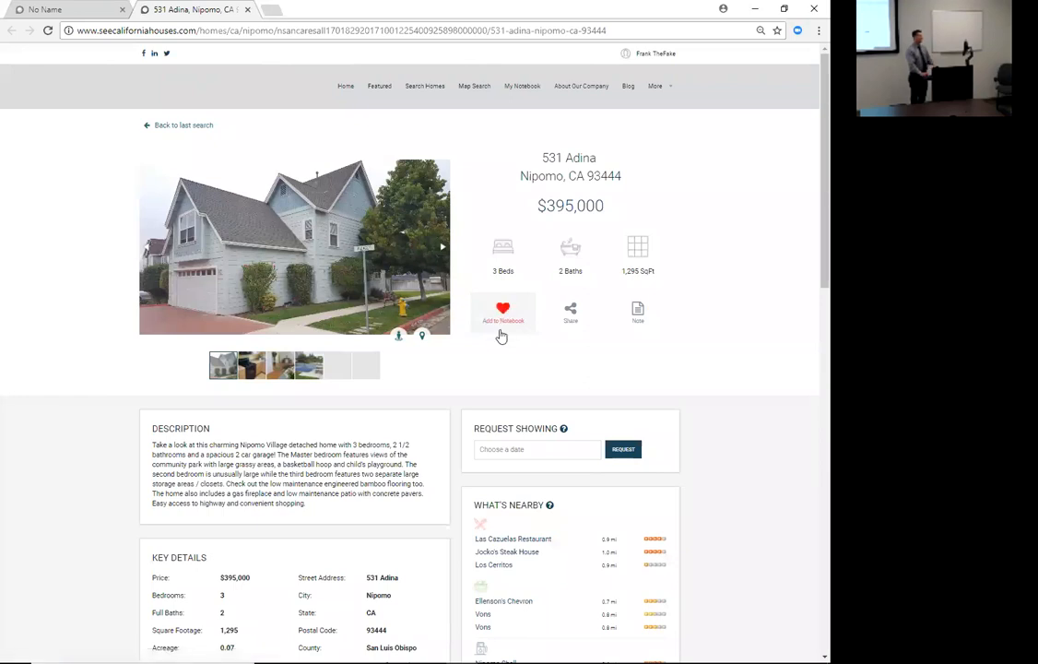
scroll(602, 331, "down", 5)
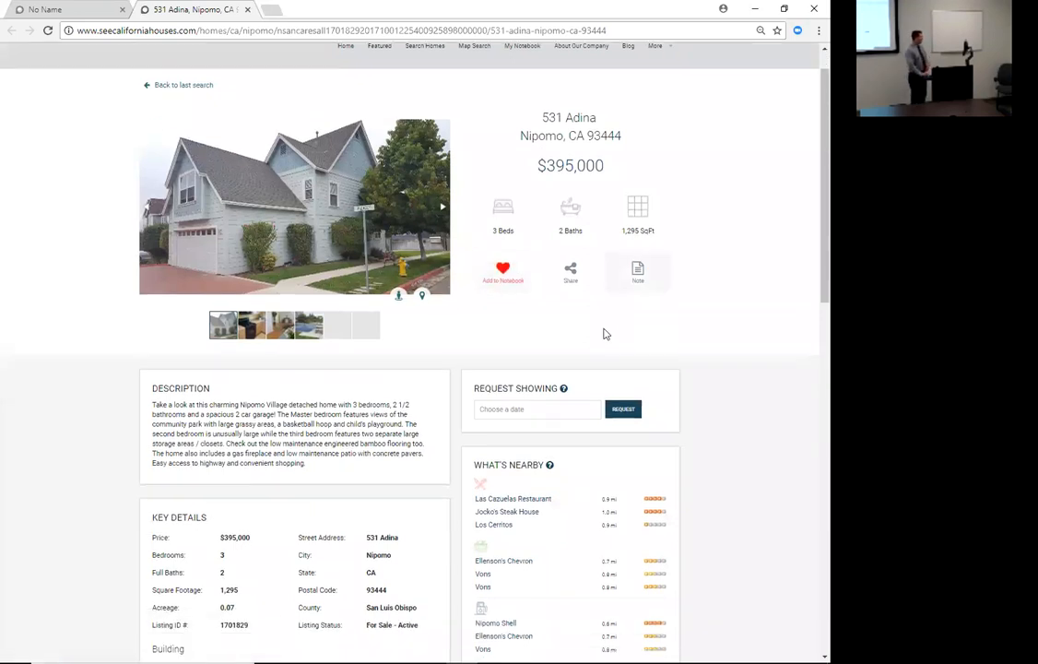
left_click(506, 472)
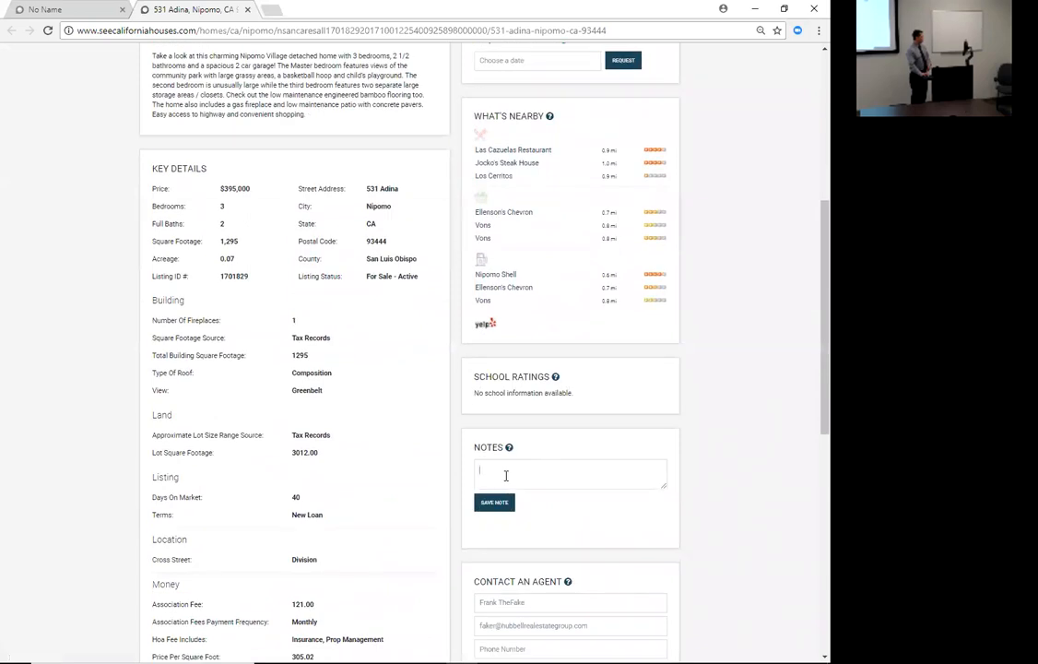
type("This property is awesome.  Lets go see it")
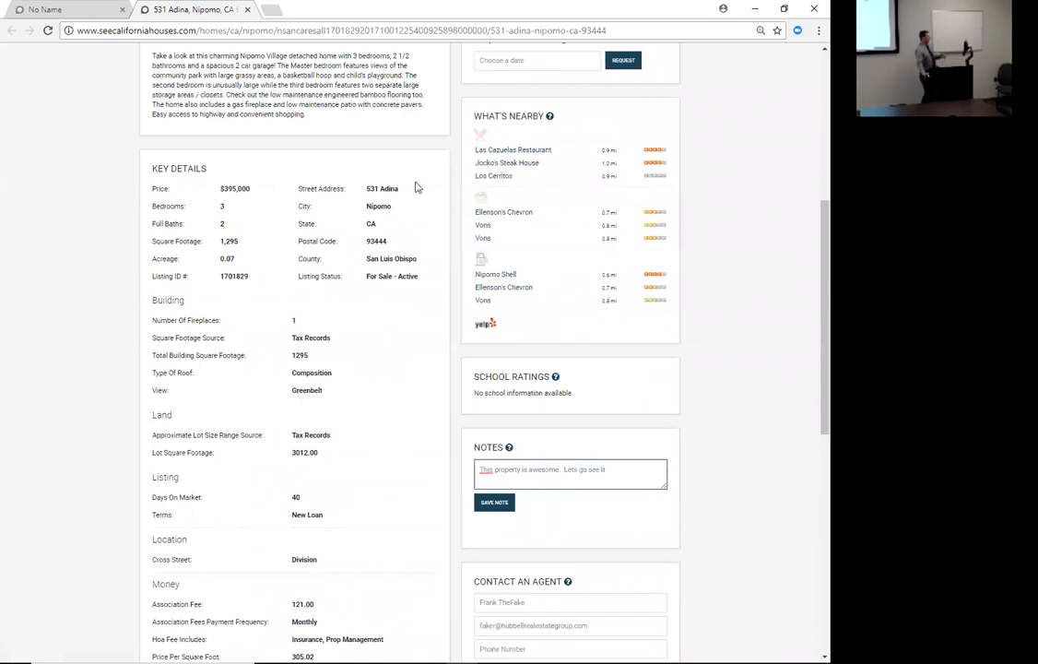
scroll(415, 187, "up", 5)
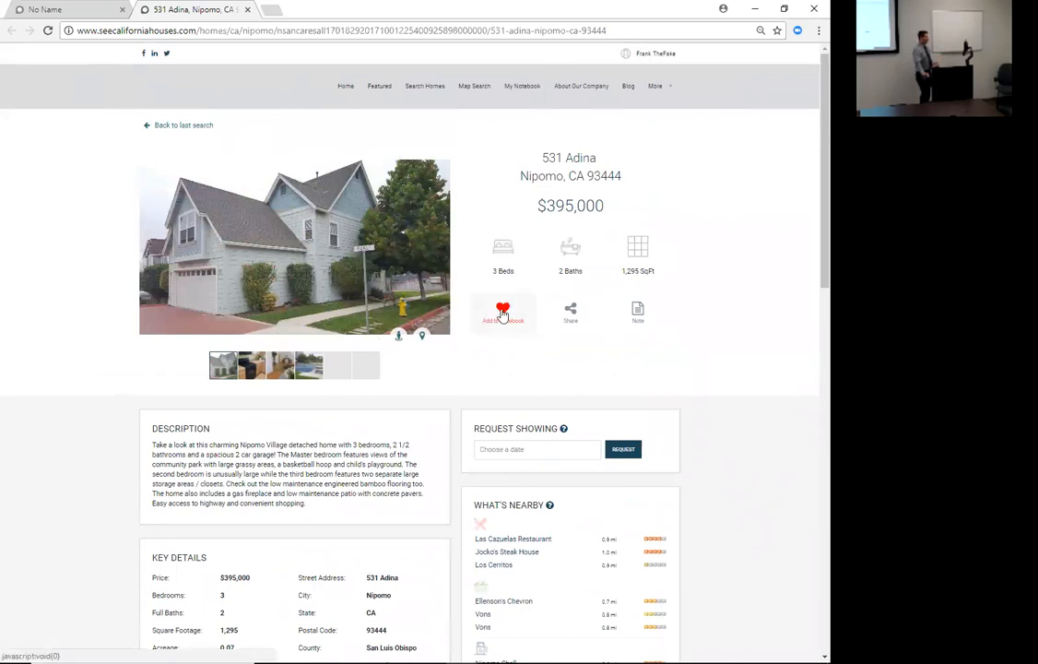
scroll(493, 320, "down", 6)
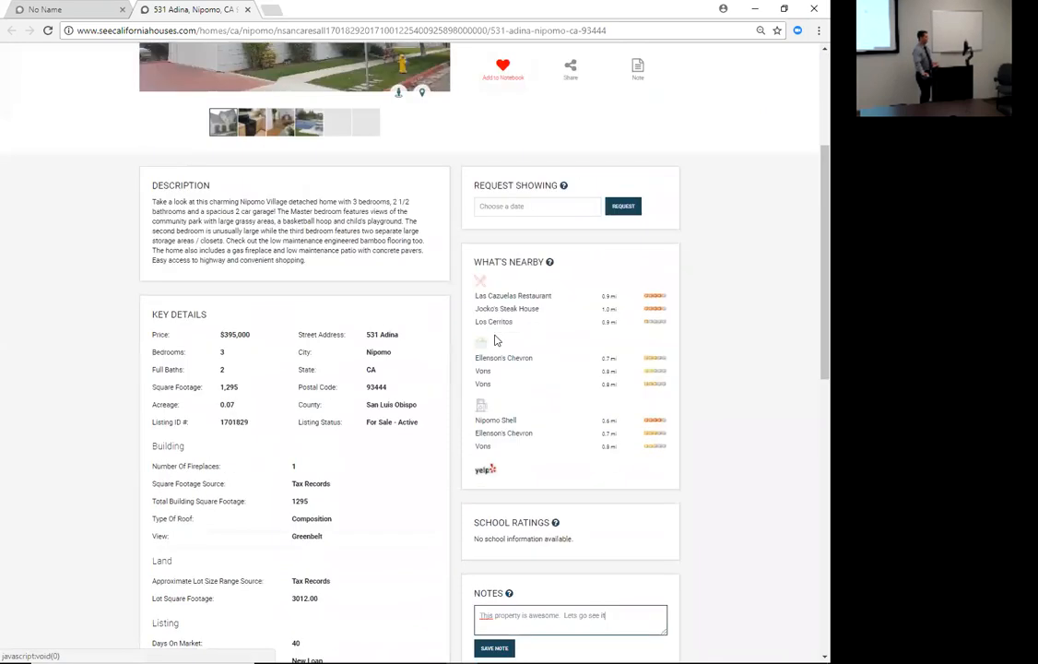
left_click_drag(618, 278, 478, 282)
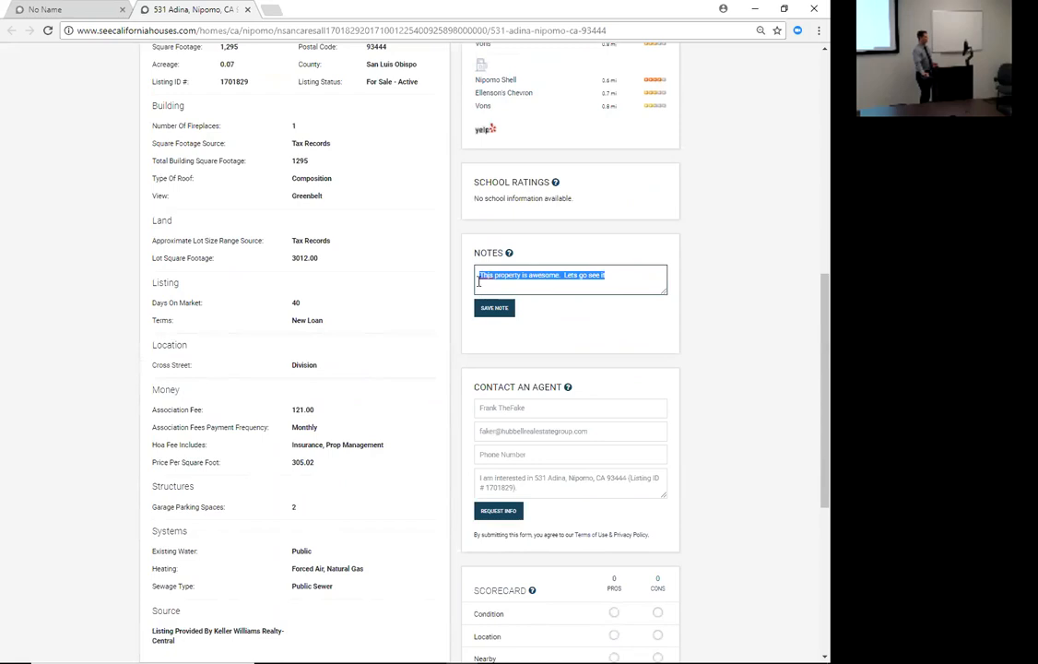
left_click(493, 308)
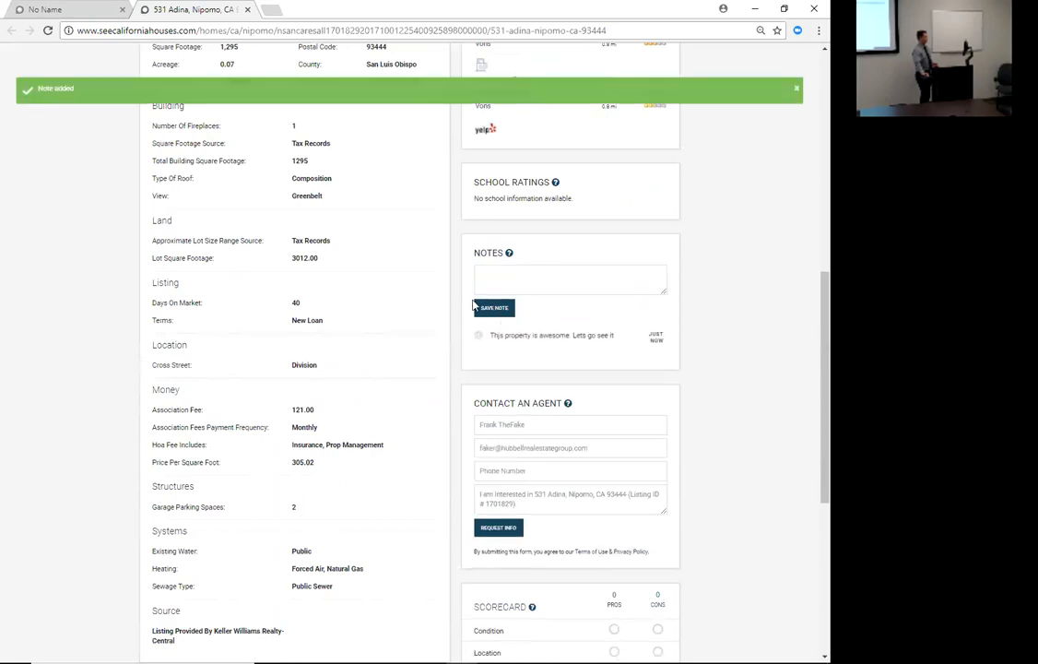
scroll(493, 297, "up", 6)
left_click(91, 7)
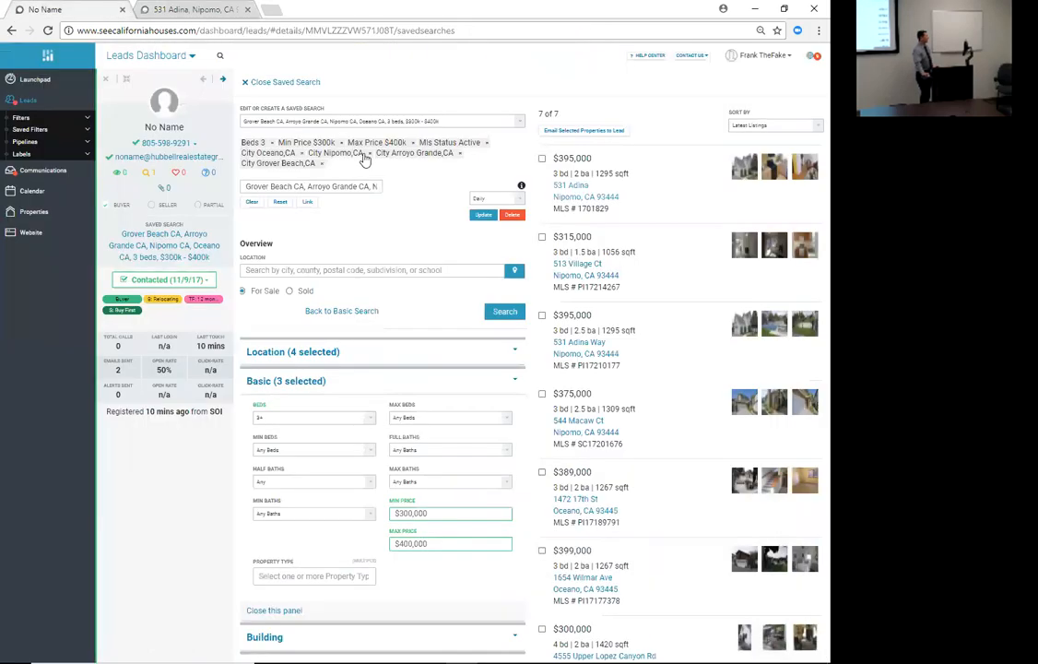
- Refresh the leads list and review the No Name lead's saved search and favorites
left_click(104, 78)
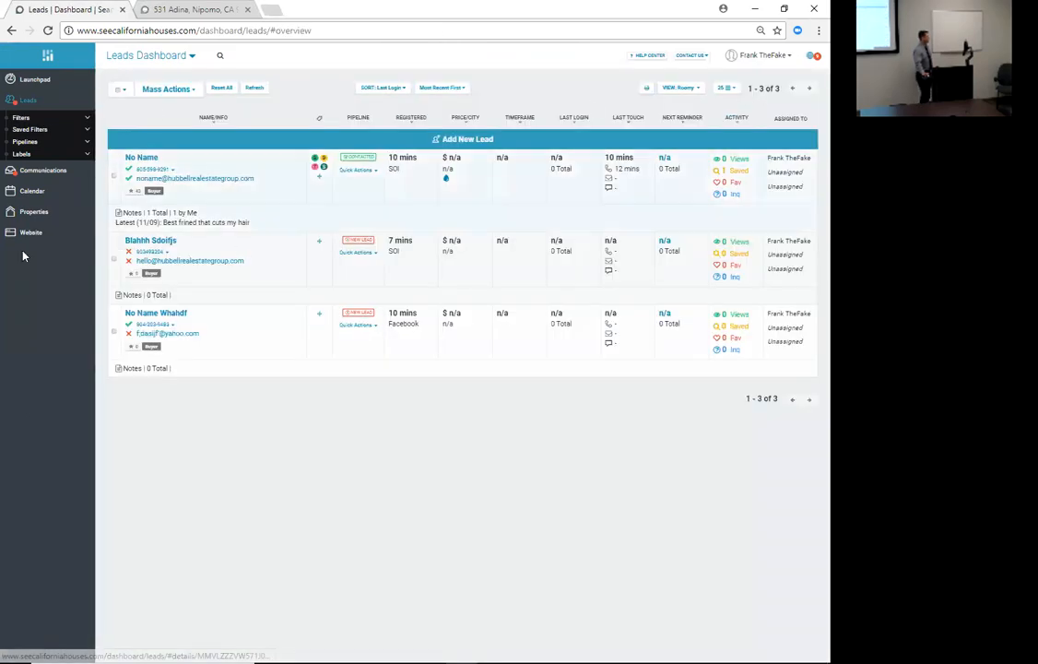
left_click(255, 87)
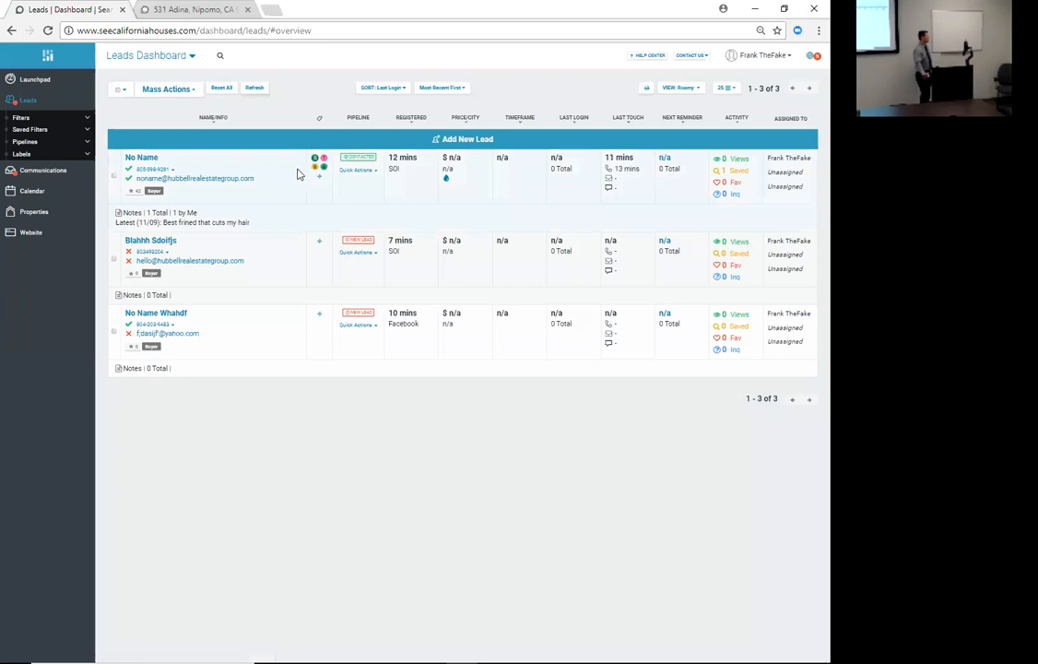
left_click(137, 160)
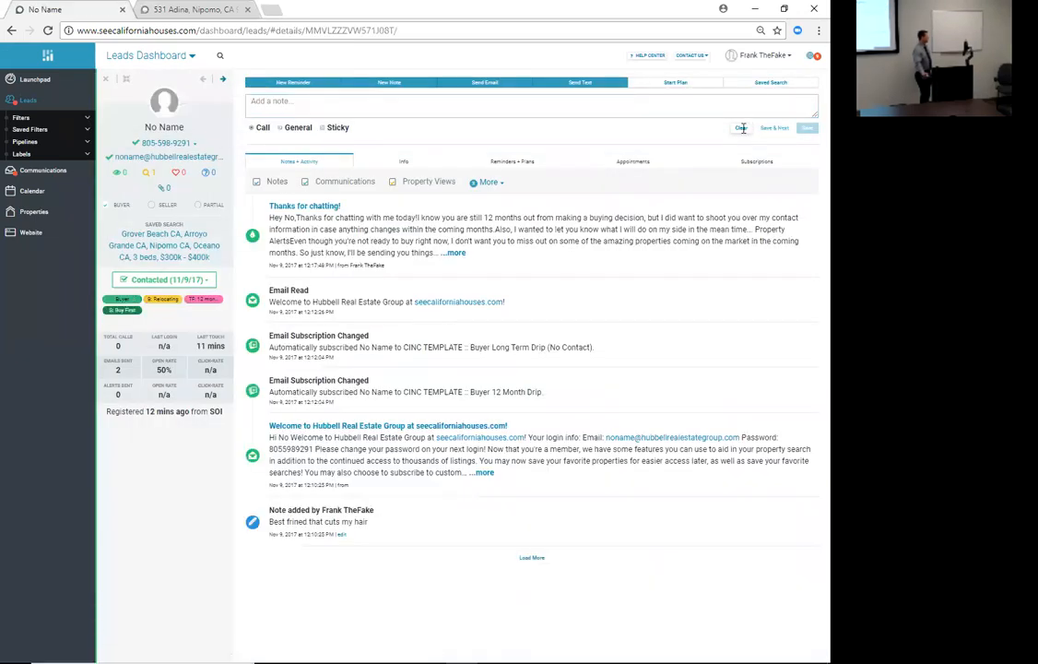
left_click(770, 83)
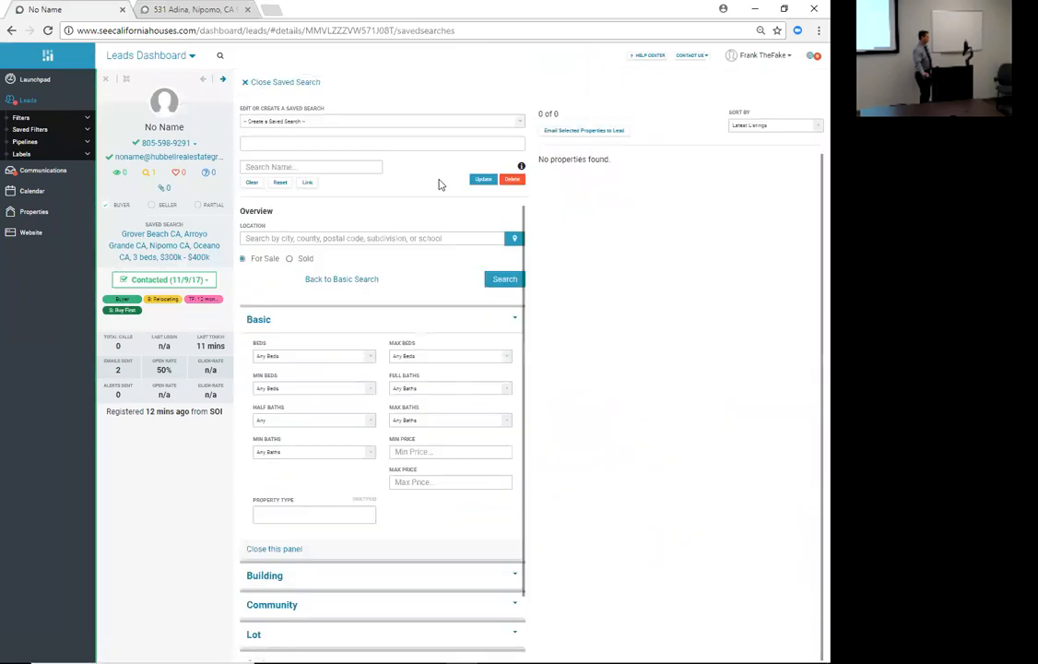
left_click(174, 178)
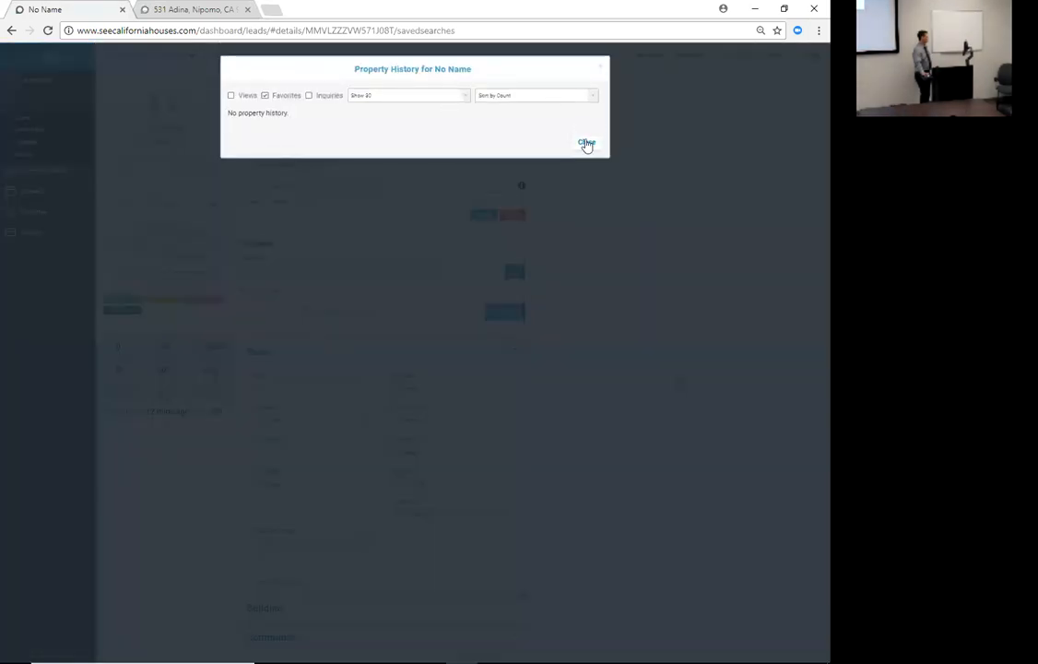
left_click(586, 143)
left_click(105, 79)
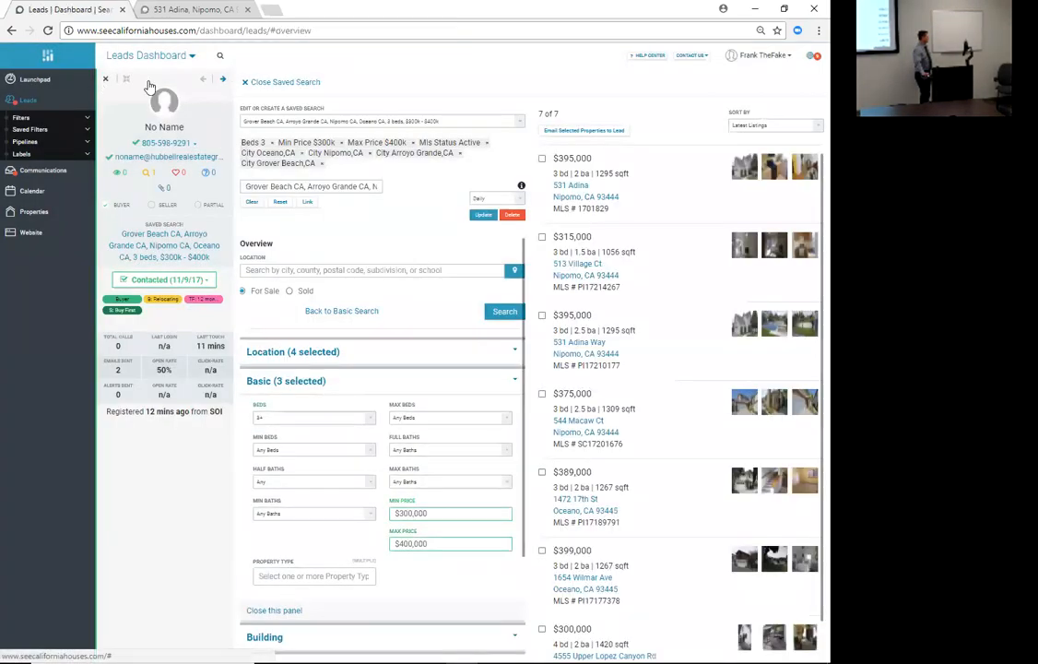
left_click(253, 91)
left_click(254, 91)
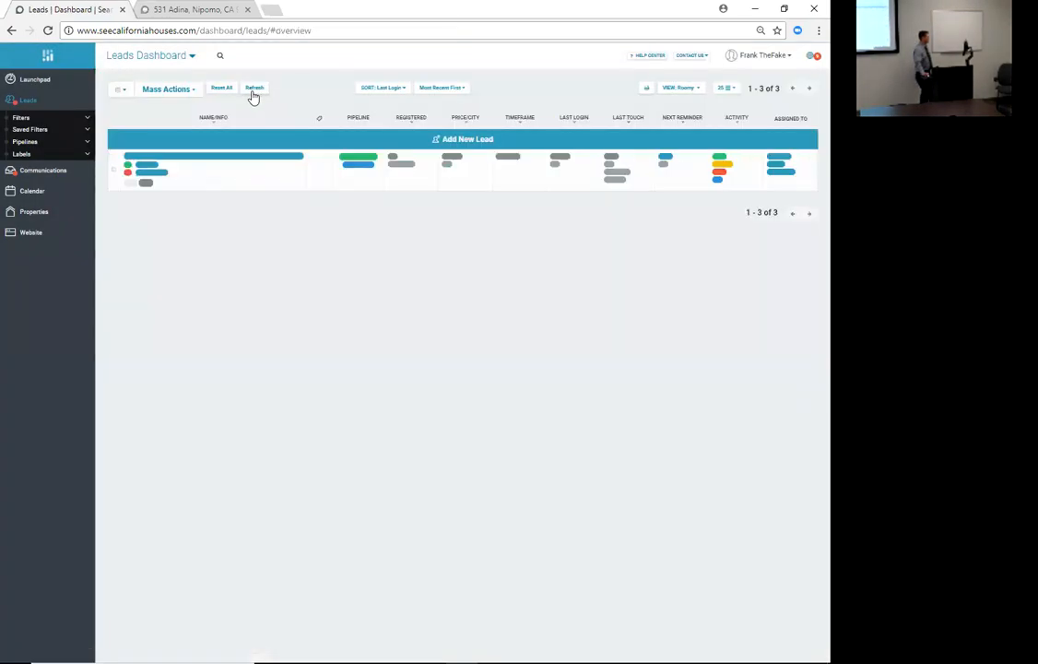
left_click(194, 9)
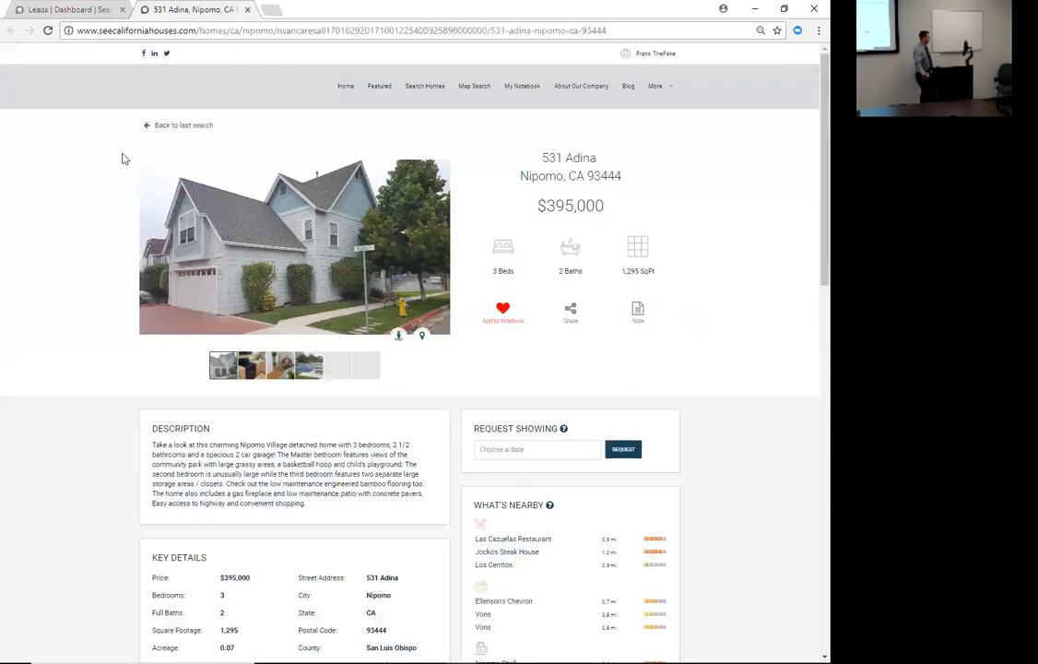
left_click(188, 127)
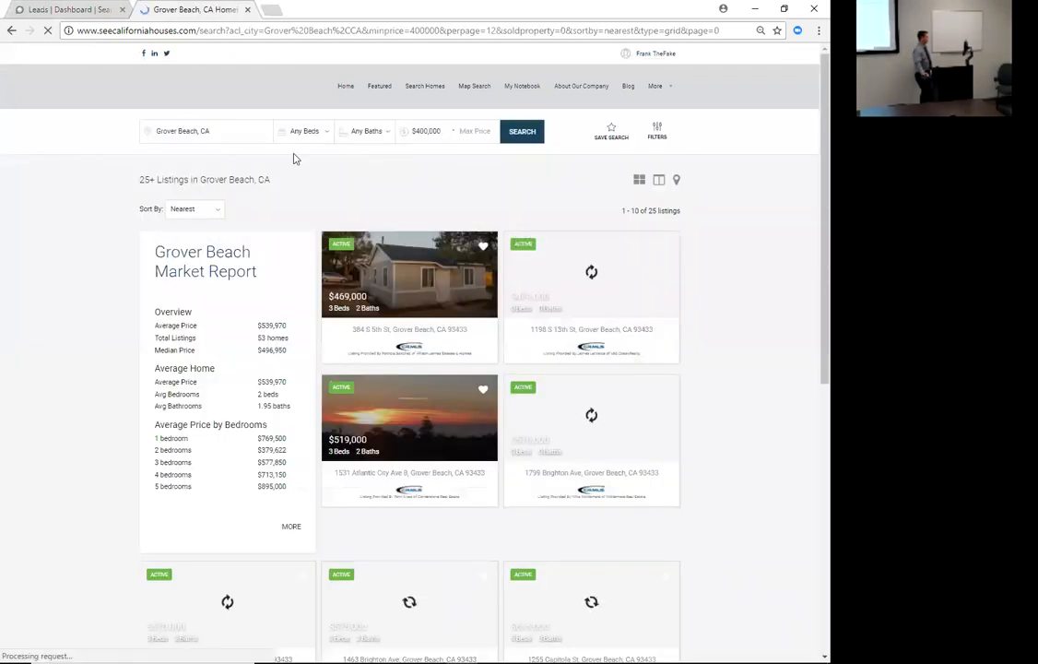
left_click(70, 10)
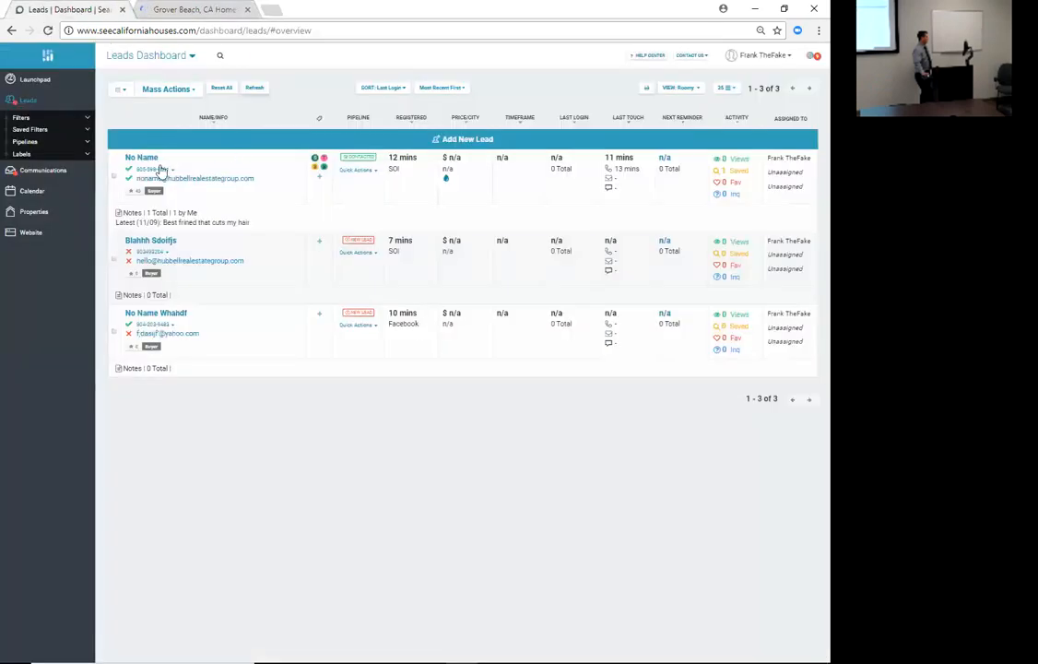
- Open the No Name lead, include Property Views in its activity, and open the 'Thanks for chatting!' message
left_click(254, 88)
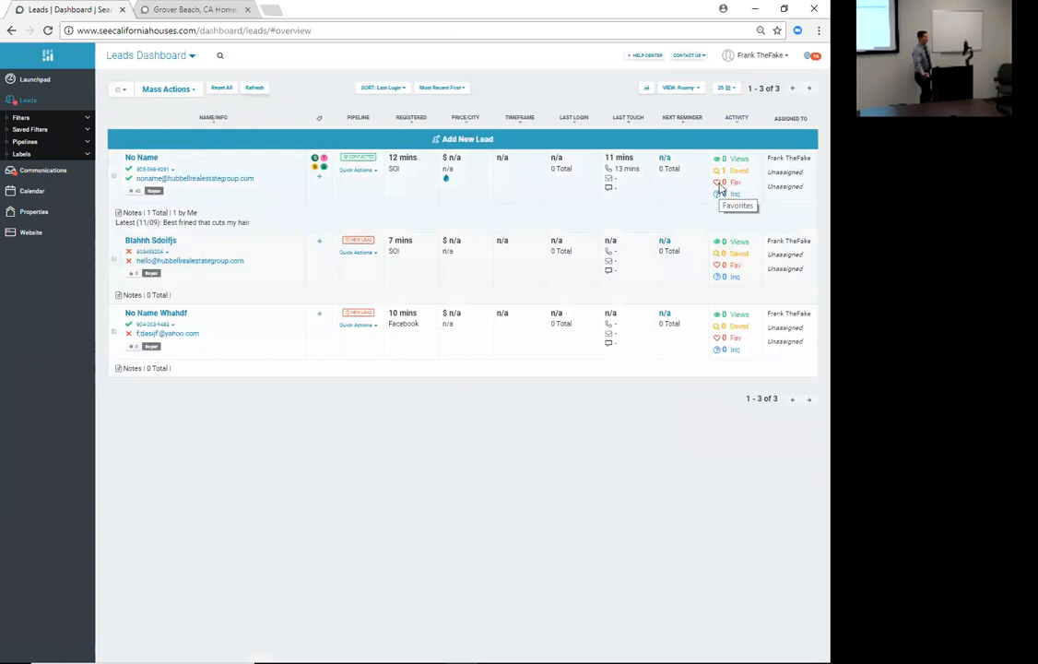
left_click(138, 159)
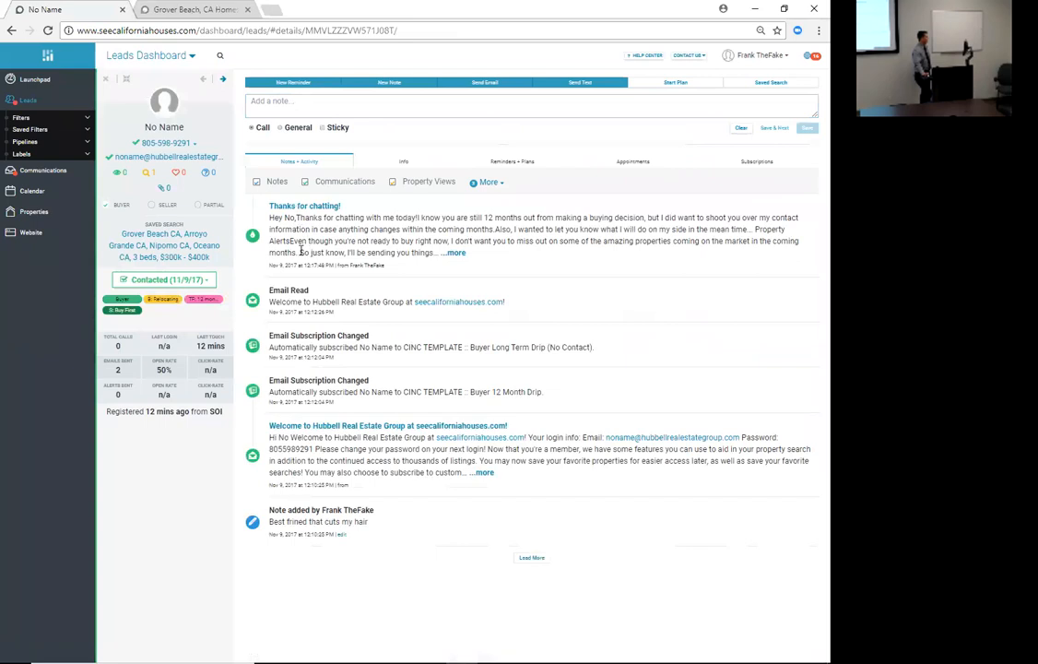
left_click_drag(270, 218, 320, 229)
left_click(311, 238)
left_click_drag(268, 205, 477, 270)
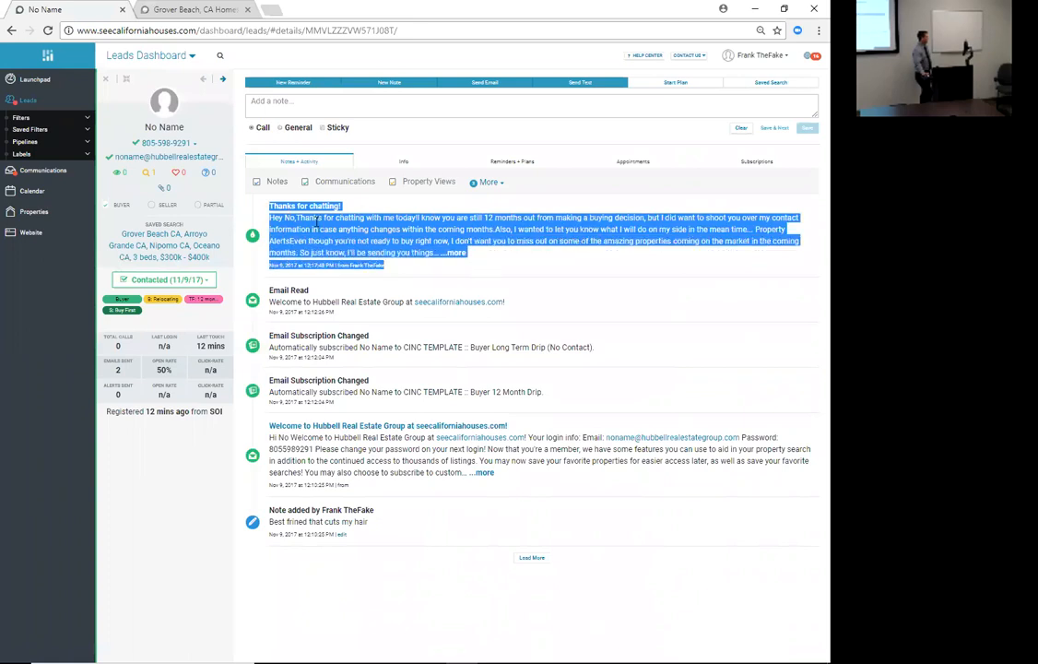
left_click(397, 183)
left_click(395, 183)
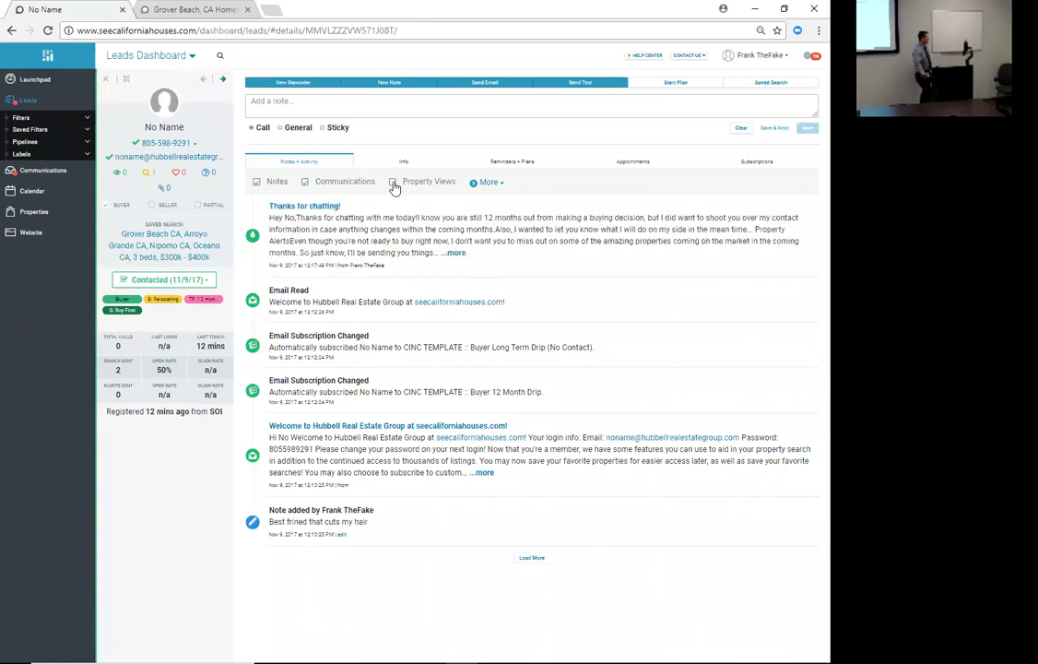
left_click(441, 219)
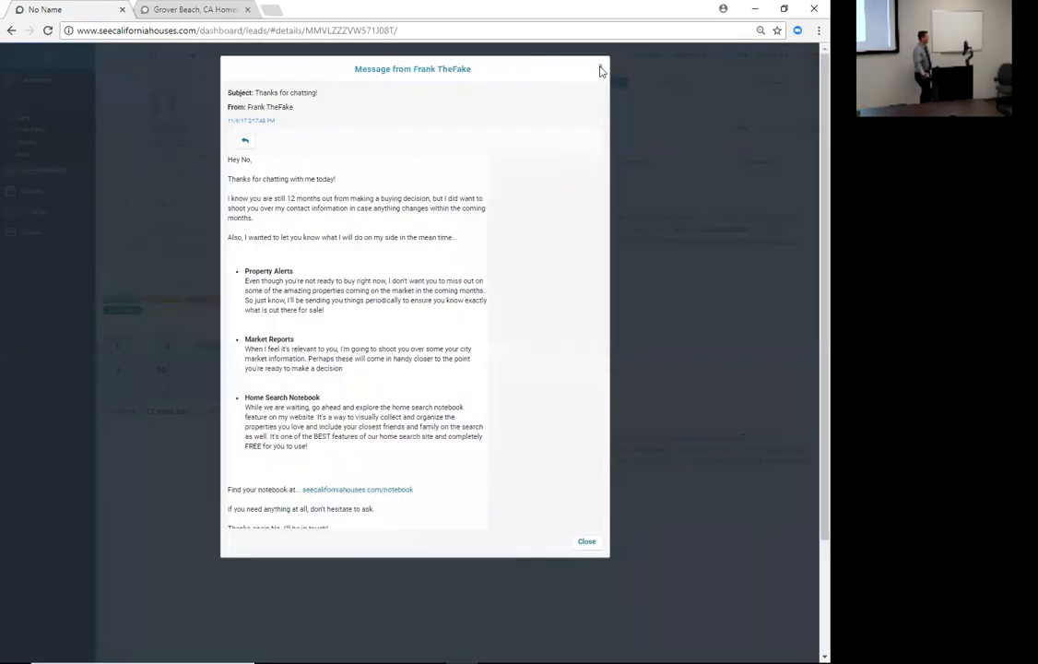
- Close the 'Thanks for chatting!' message and the No Name lead's detail panel
left_click(600, 71)
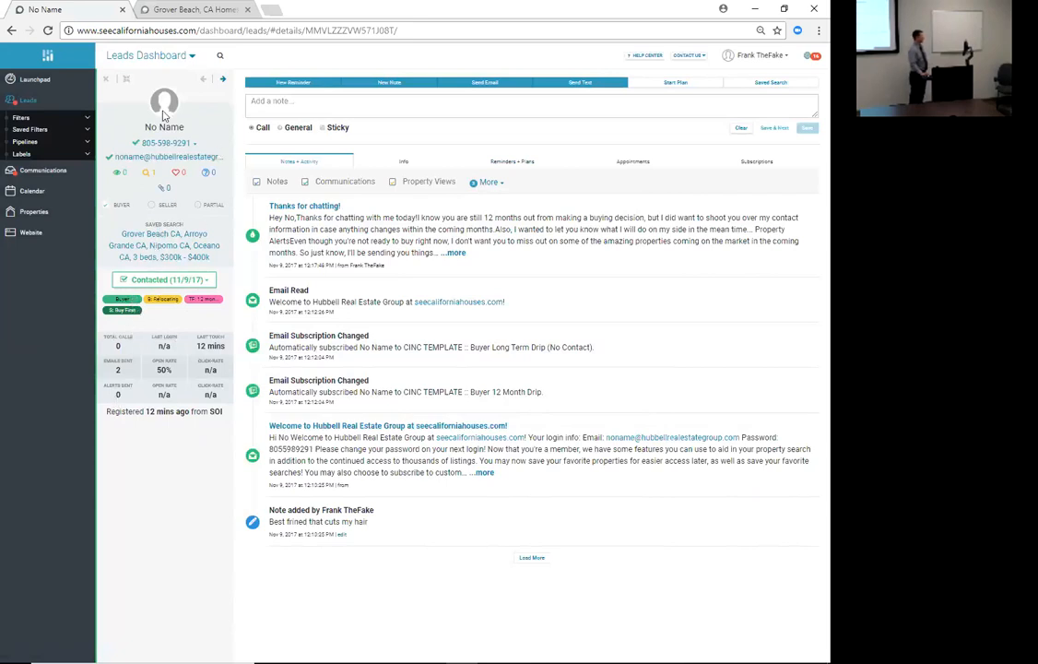
left_click(102, 79)
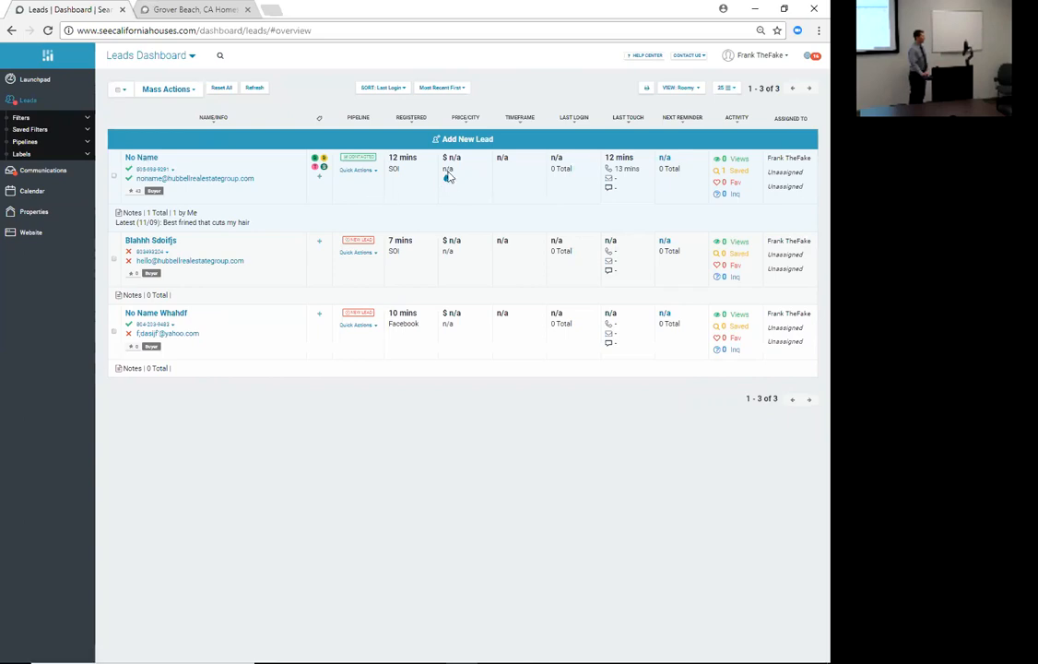
- Unsubscribe the No Name lead from Buyer Long Term Drip (No Contact) and Buyer 12 Month Drip
left_click(137, 157)
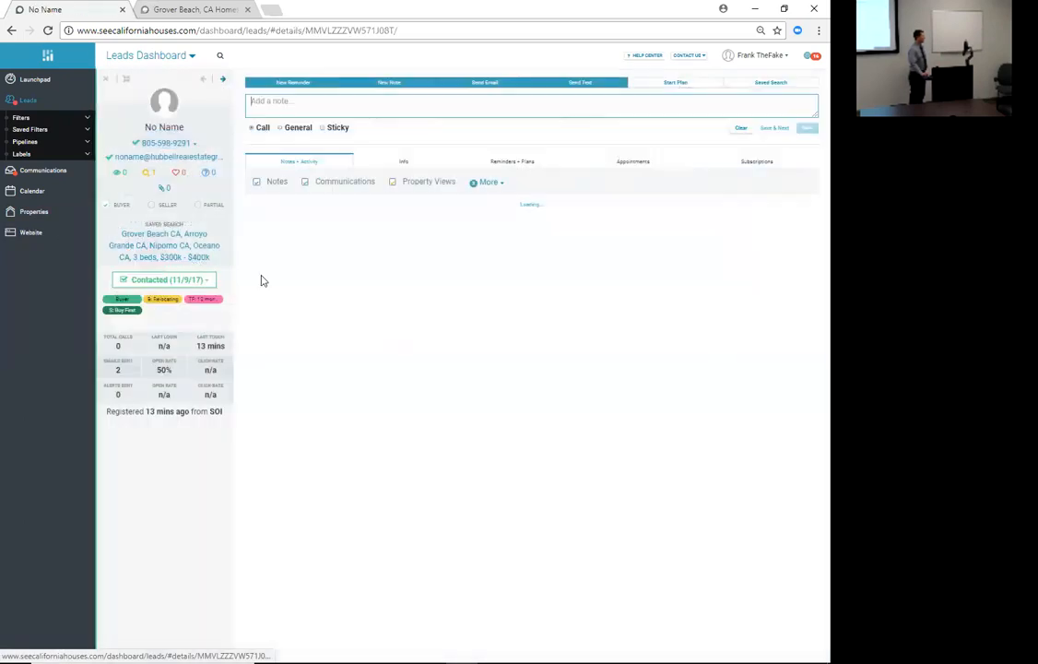
left_click(755, 163)
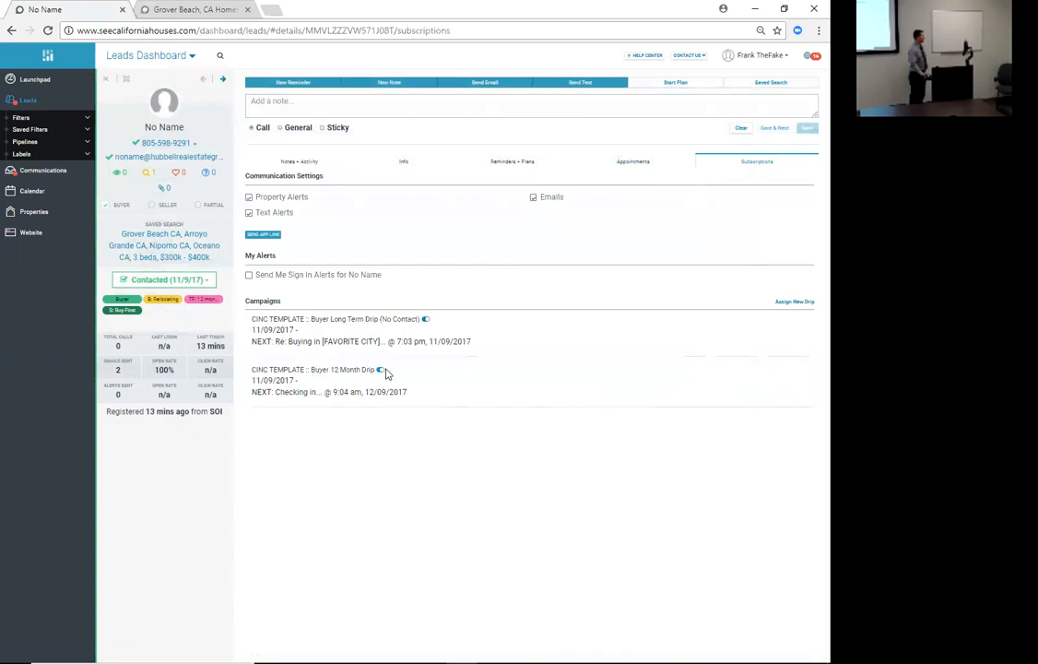
left_click(425, 319)
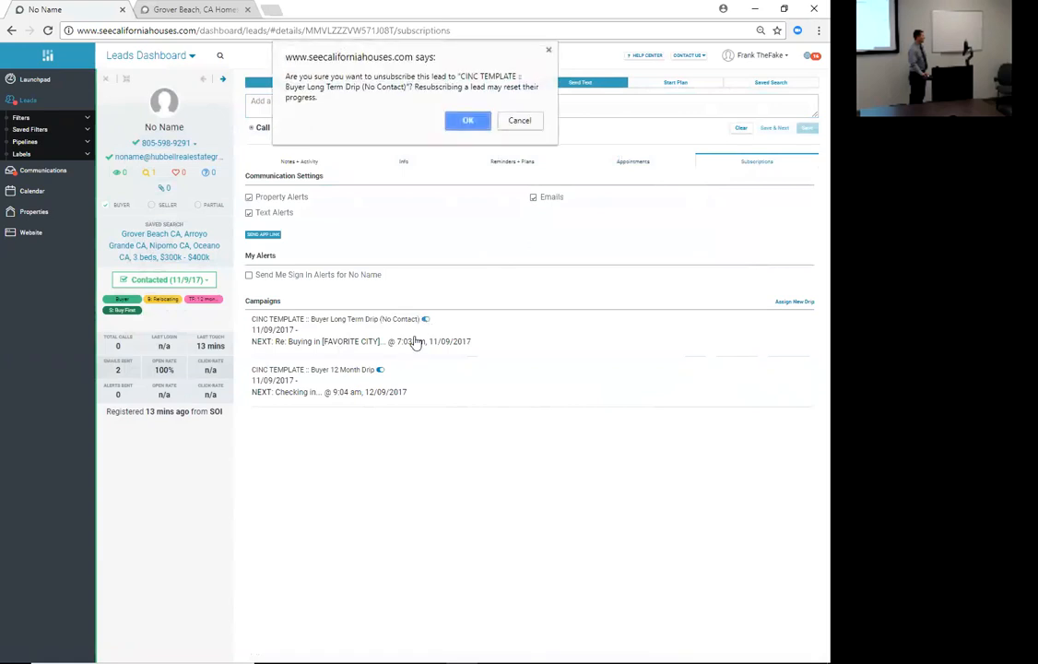
left_click(467, 120)
left_click(386, 361)
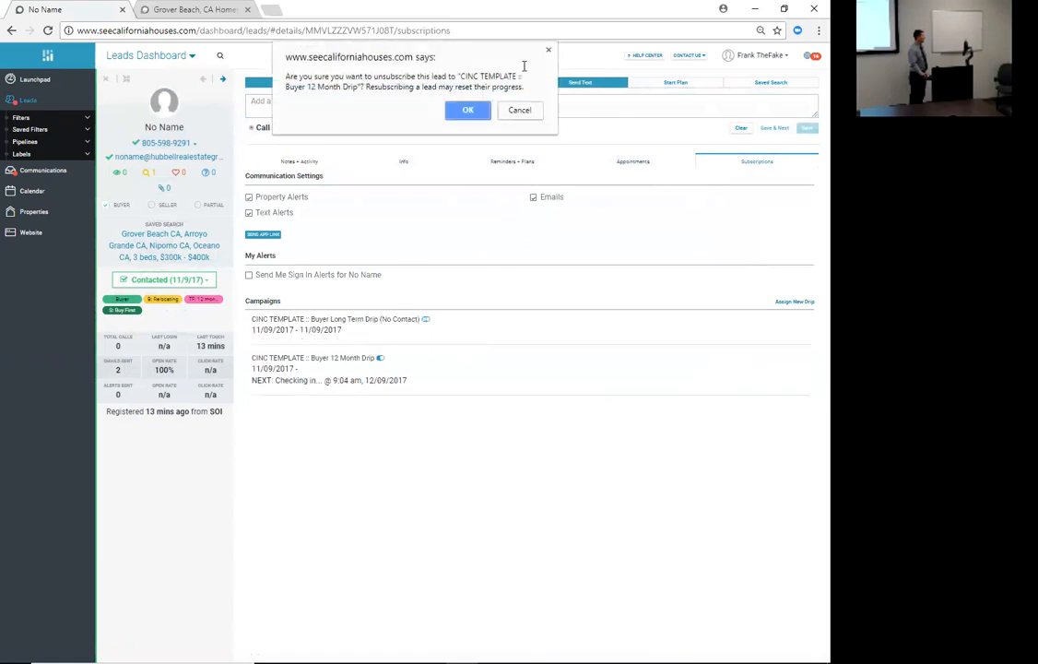
left_click(465, 109)
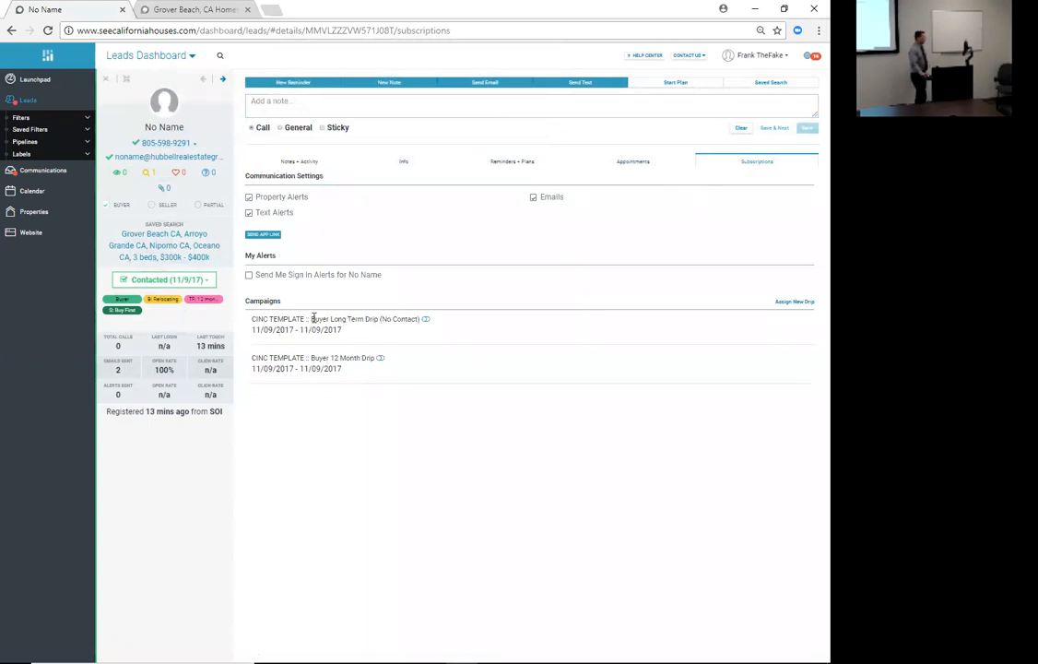
left_click_drag(322, 319, 377, 320)
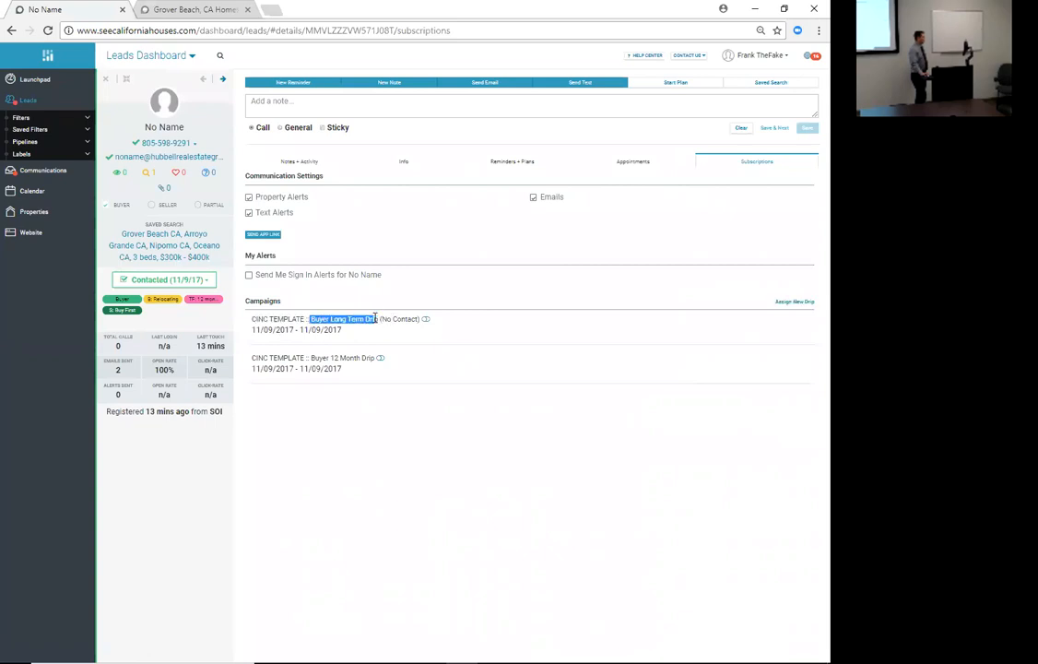
left_click(44, 172)
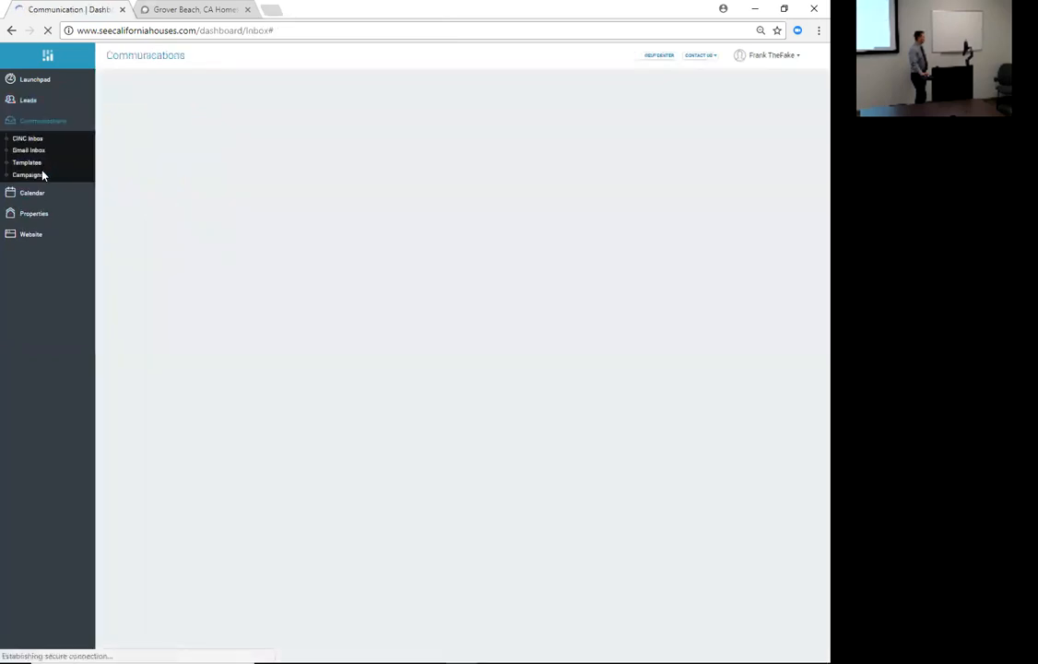
left_click(33, 180)
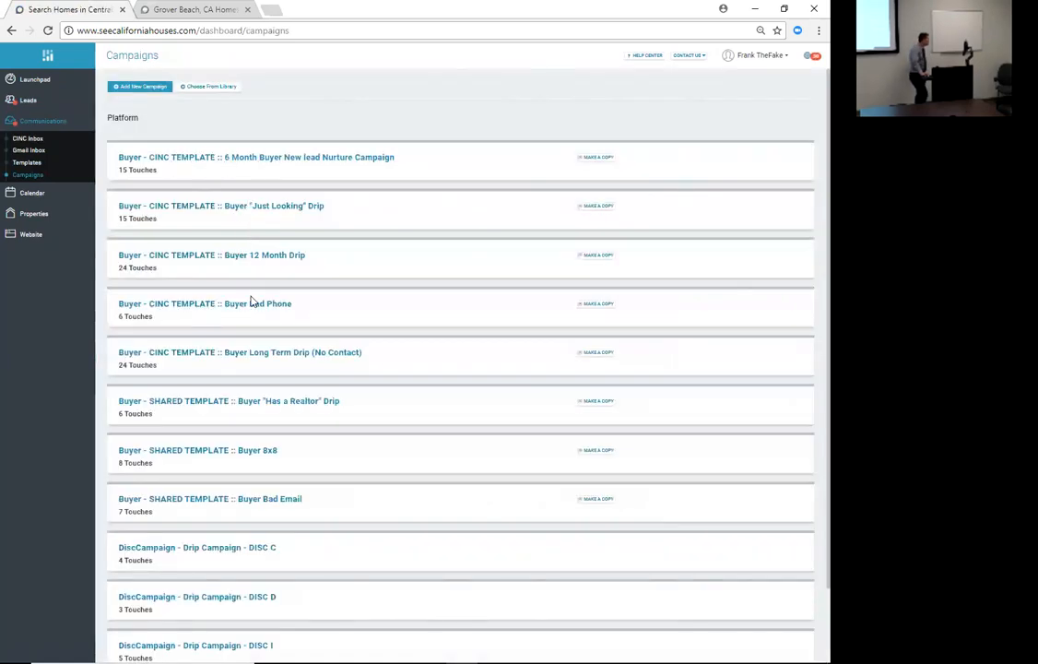
left_click(264, 365)
scroll(200, 369, "down", 1)
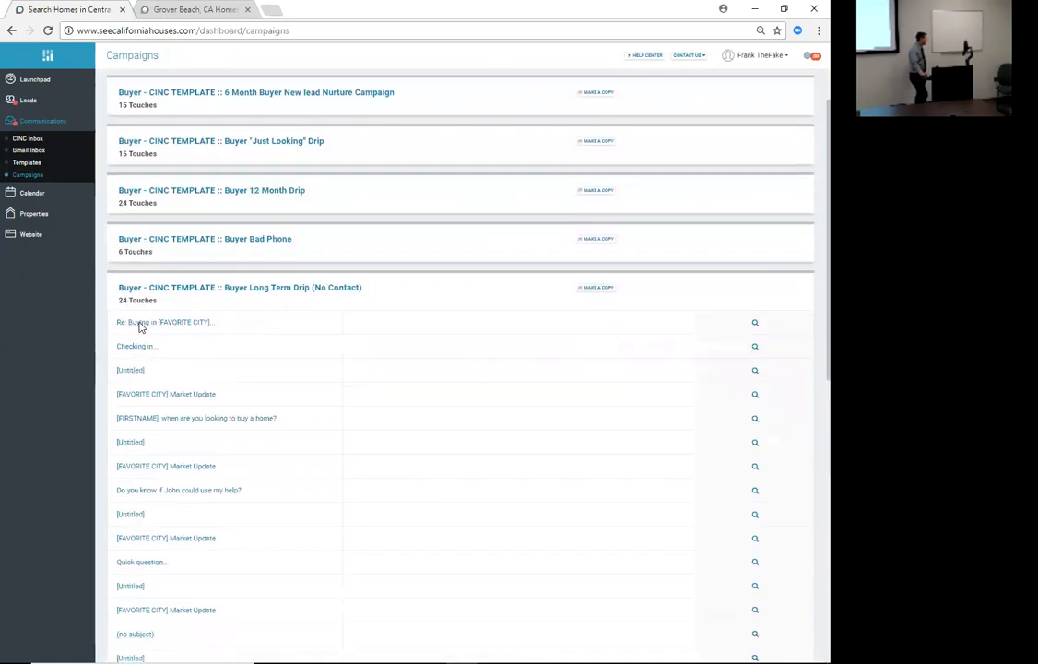
scroll(140, 327, "down", 5)
scroll(138, 422, "up", 4)
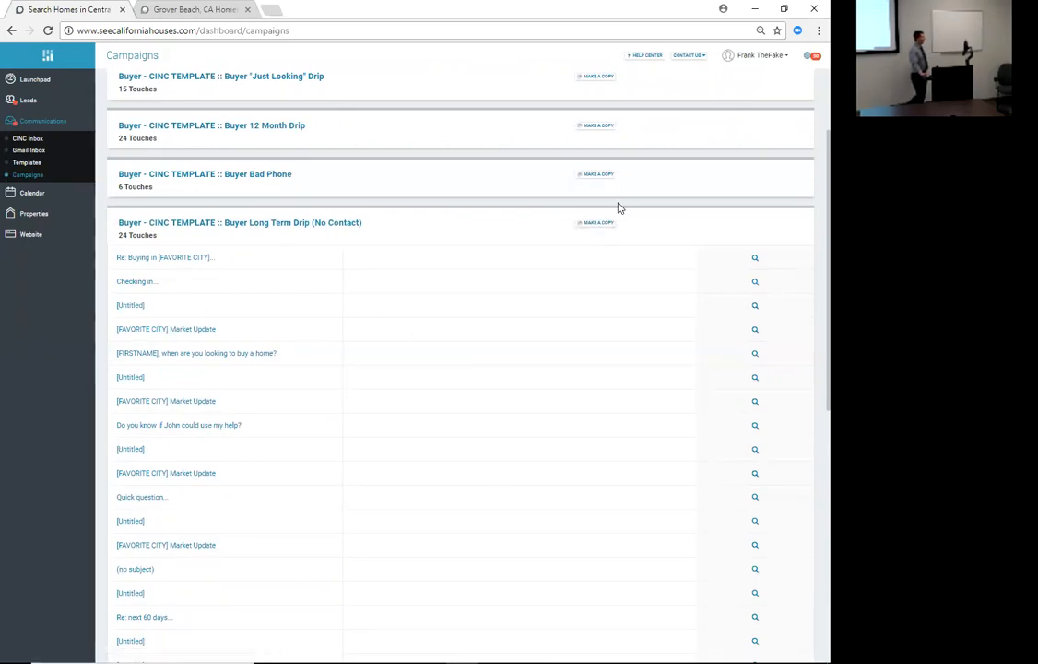
- Copy the Buyer Long Term Drip (No Contact) template and open the new copy for editing
left_click(597, 223)
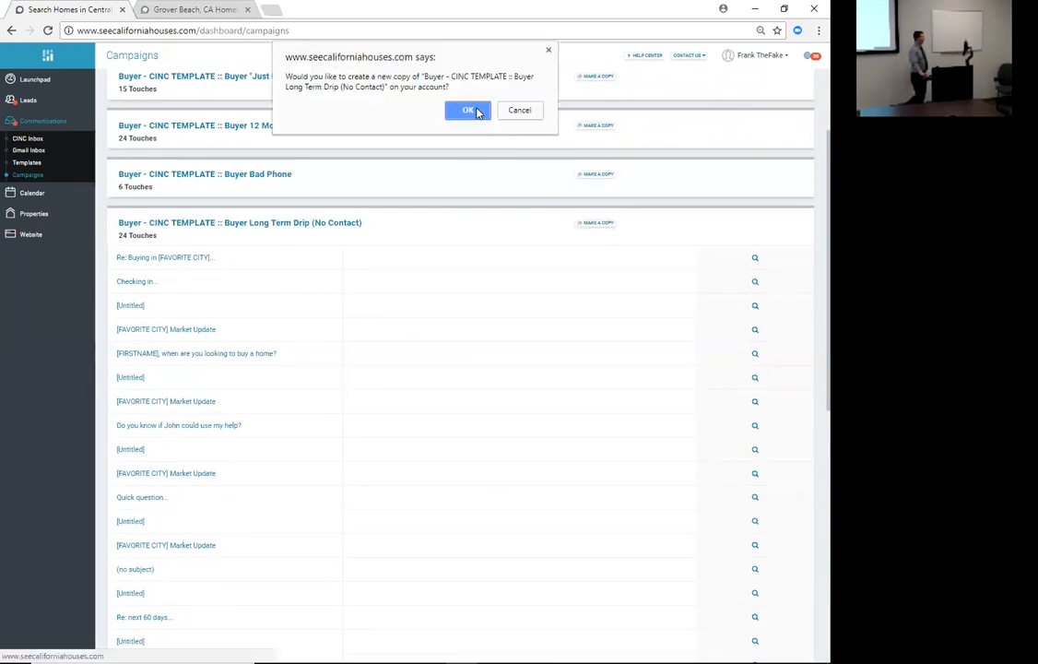
left_click(468, 110)
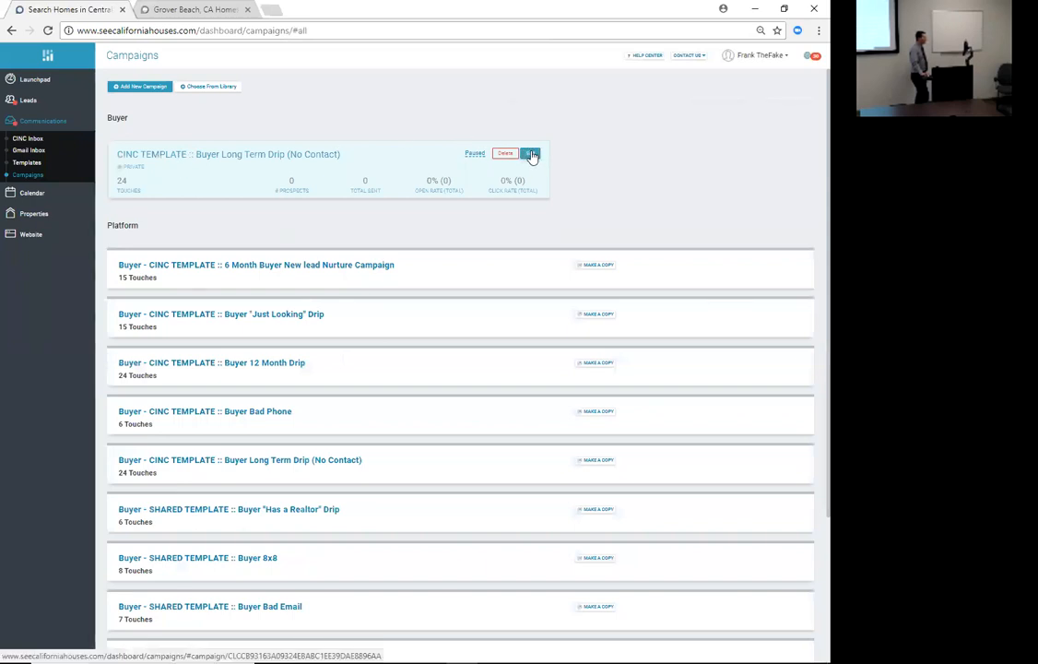
left_click(531, 155)
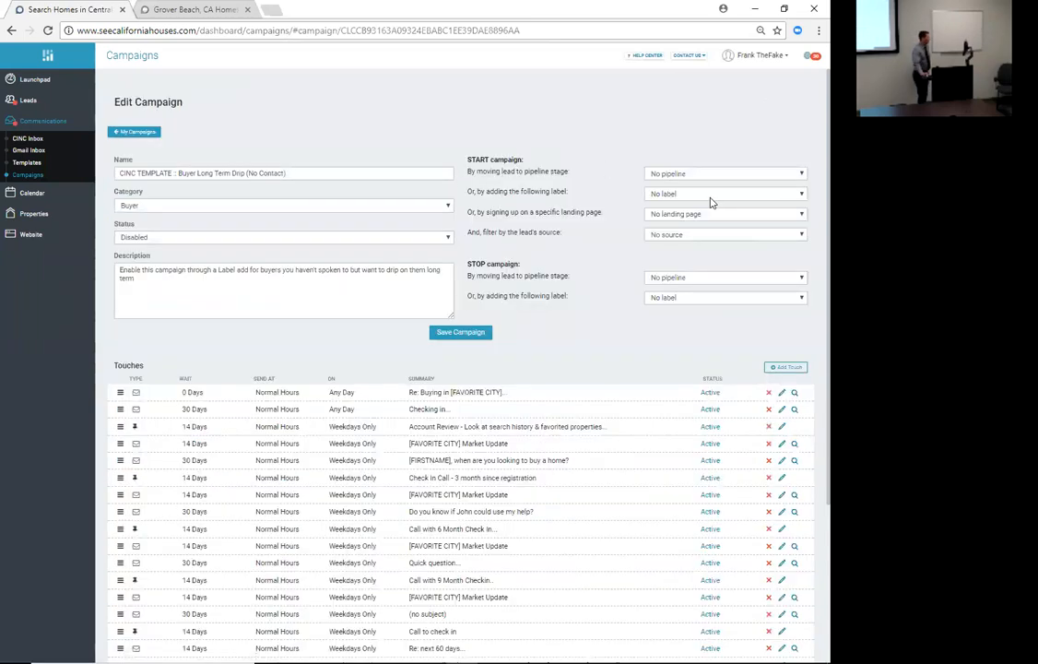
- Set the copied campaign's start trigger to adding the TF: 1-3 months label
left_click(683, 195)
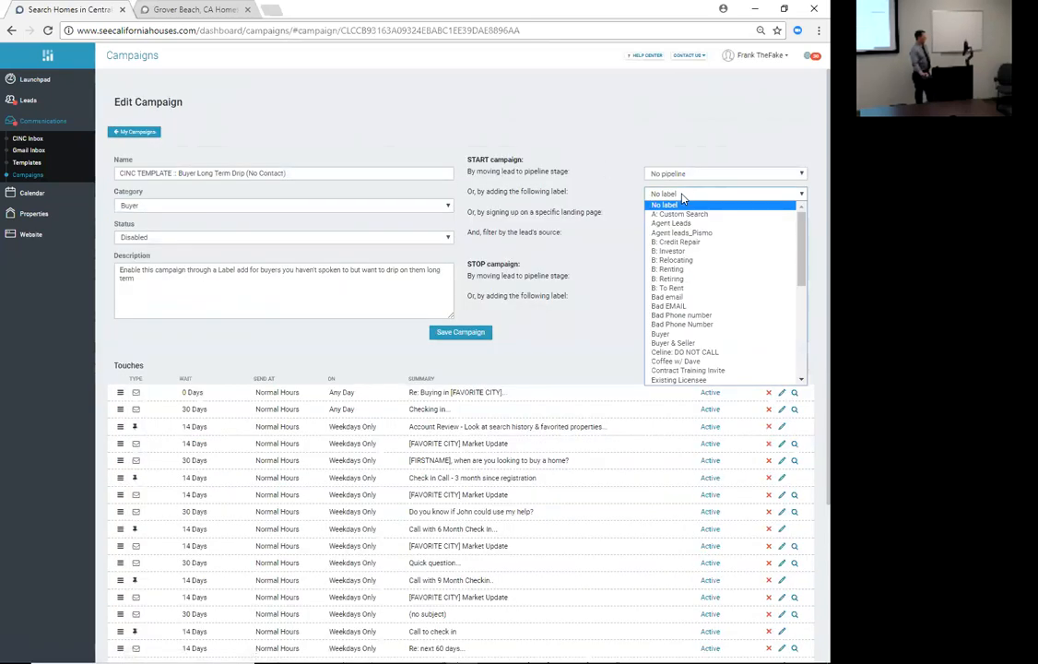
scroll(674, 328, "down", 3)
scroll(674, 327, "down", 3)
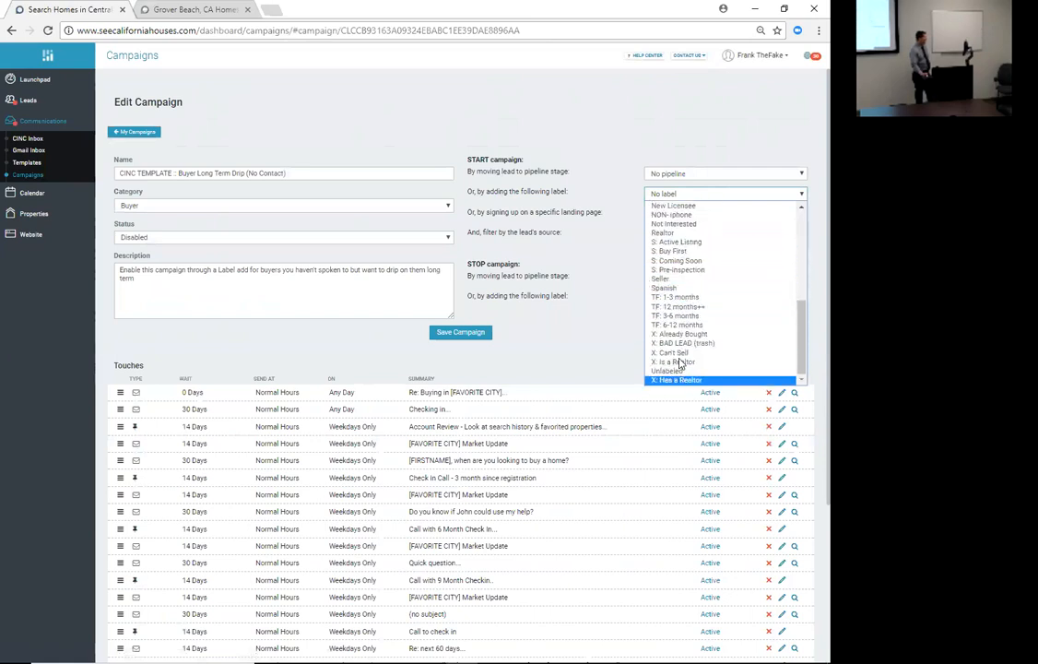
left_click(694, 298)
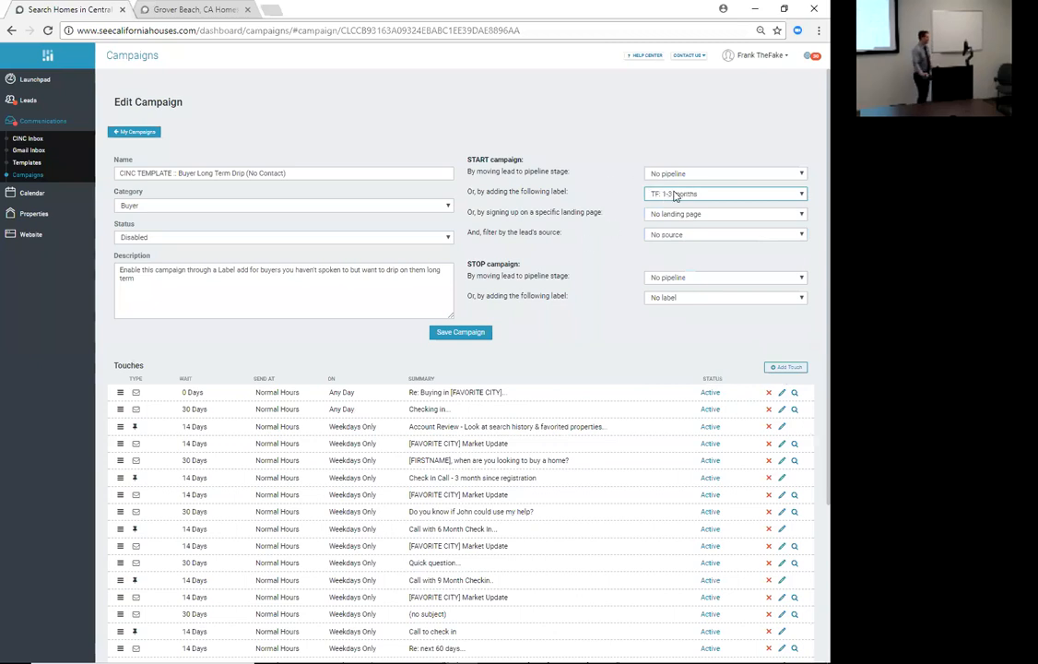
scroll(369, 387, "down", 2)
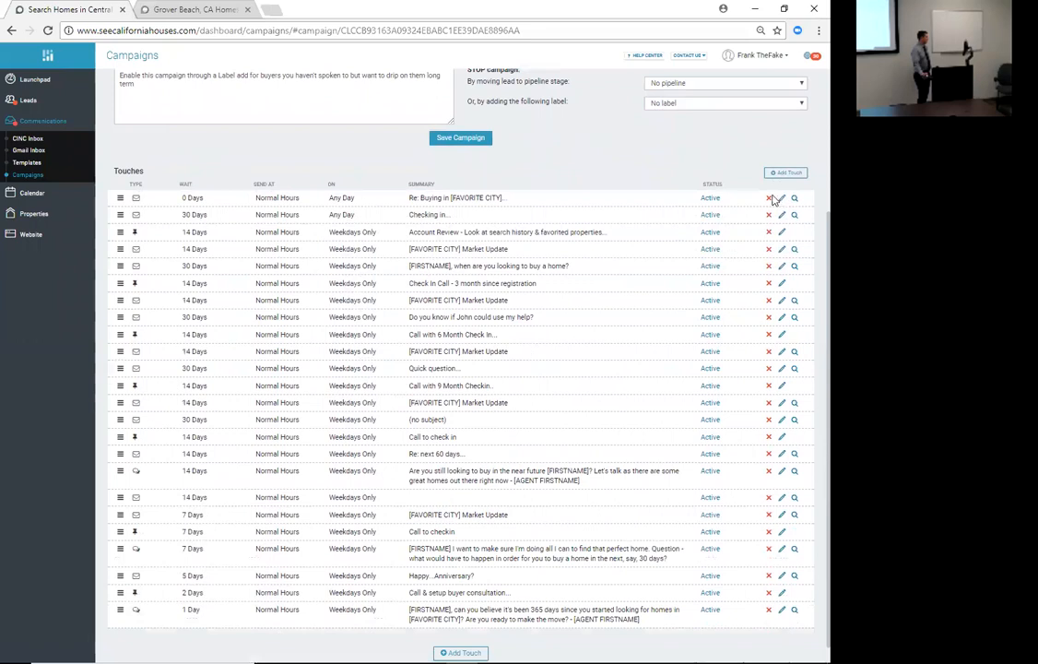
- Delete the Re: Buying in [FAVORITE CITY] touch and add a 'have a good' line to the next email
left_click(767, 199)
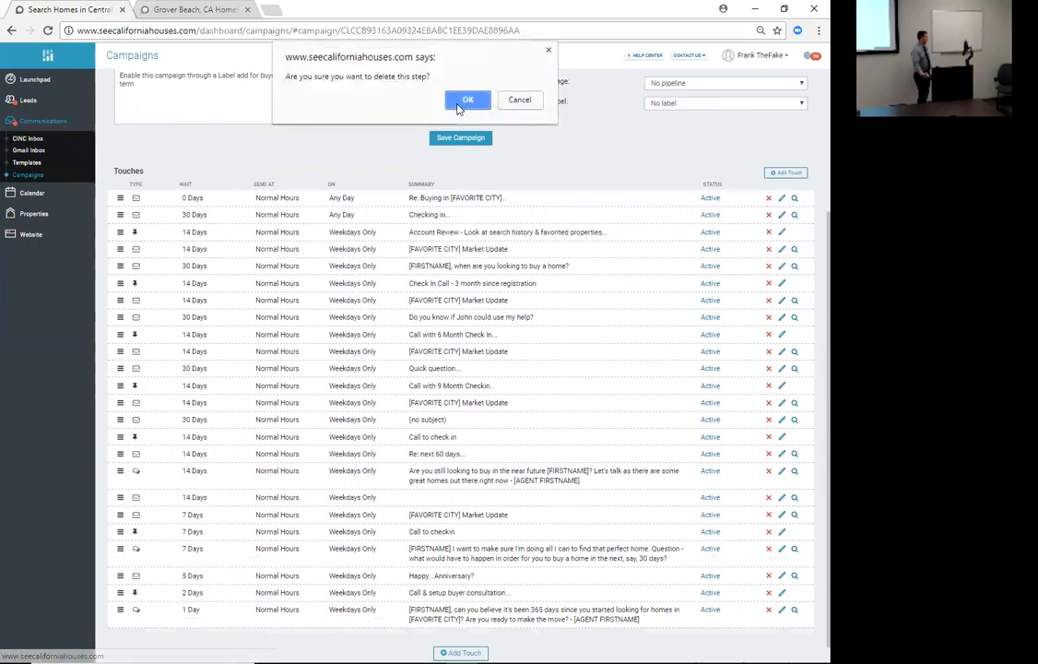
left_click(467, 100)
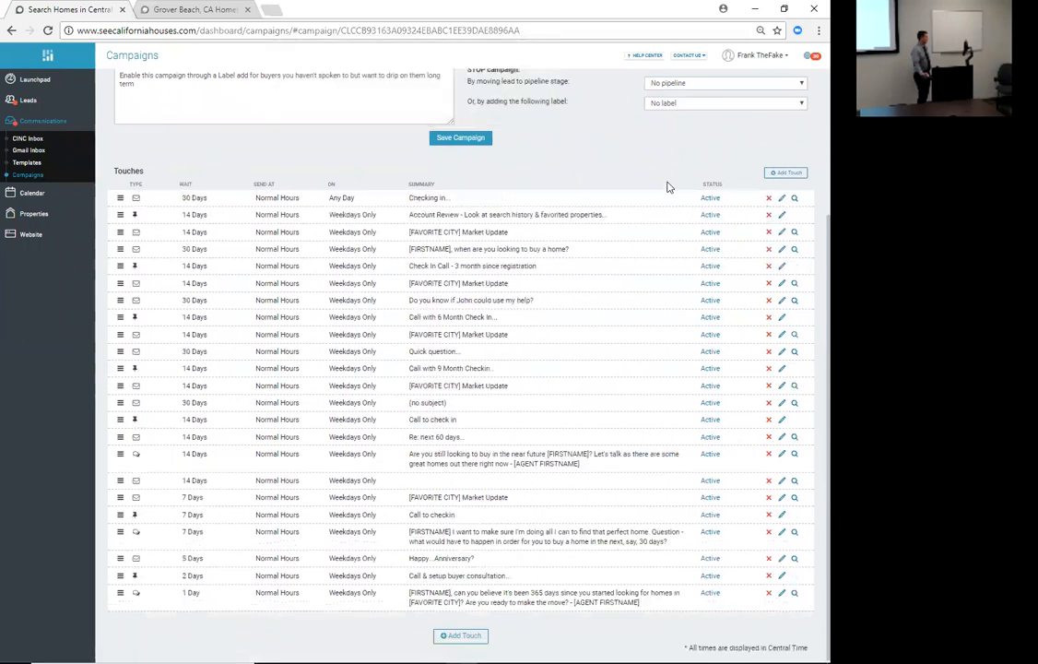
left_click(781, 250)
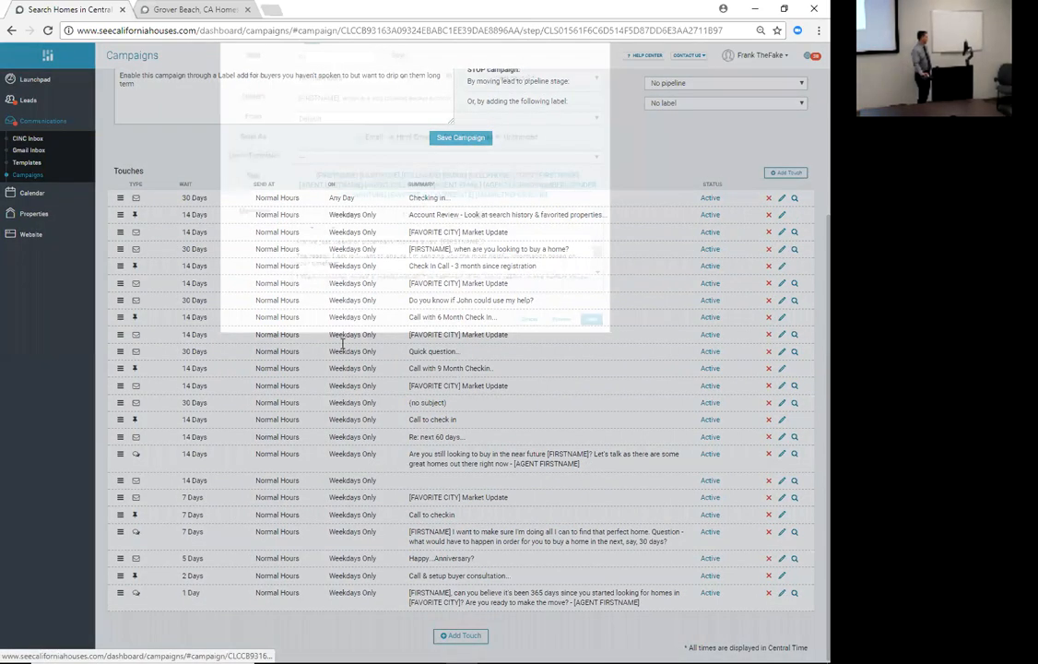
scroll(345, 329, "down", 5)
scroll(347, 330, "up", 4)
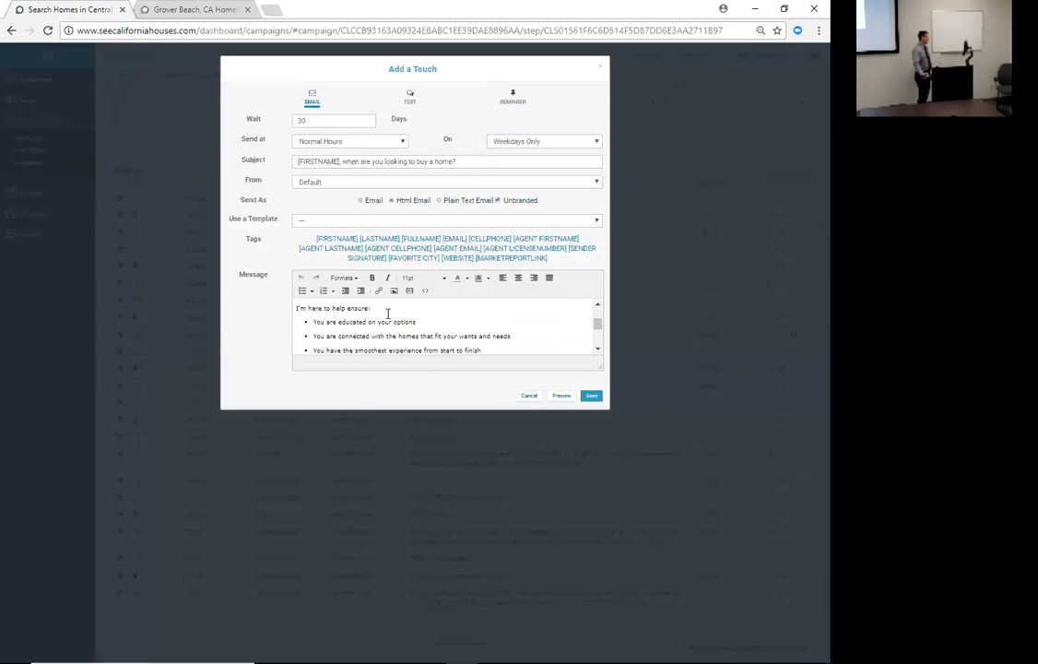
left_click(388, 309)
key("Return")
type("have a good day")
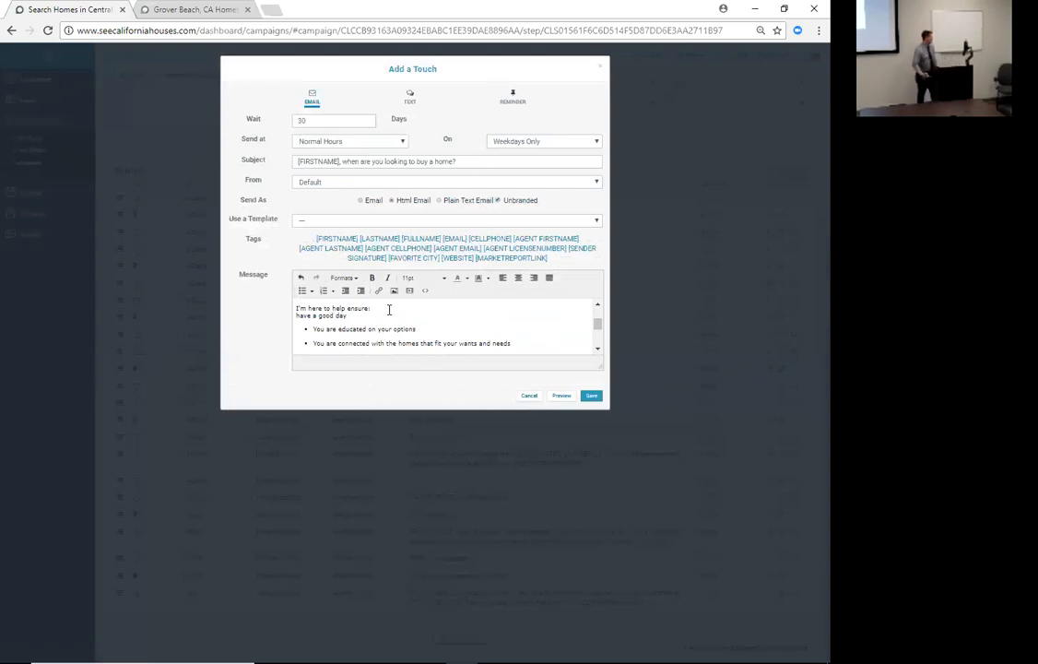
left_click(594, 396)
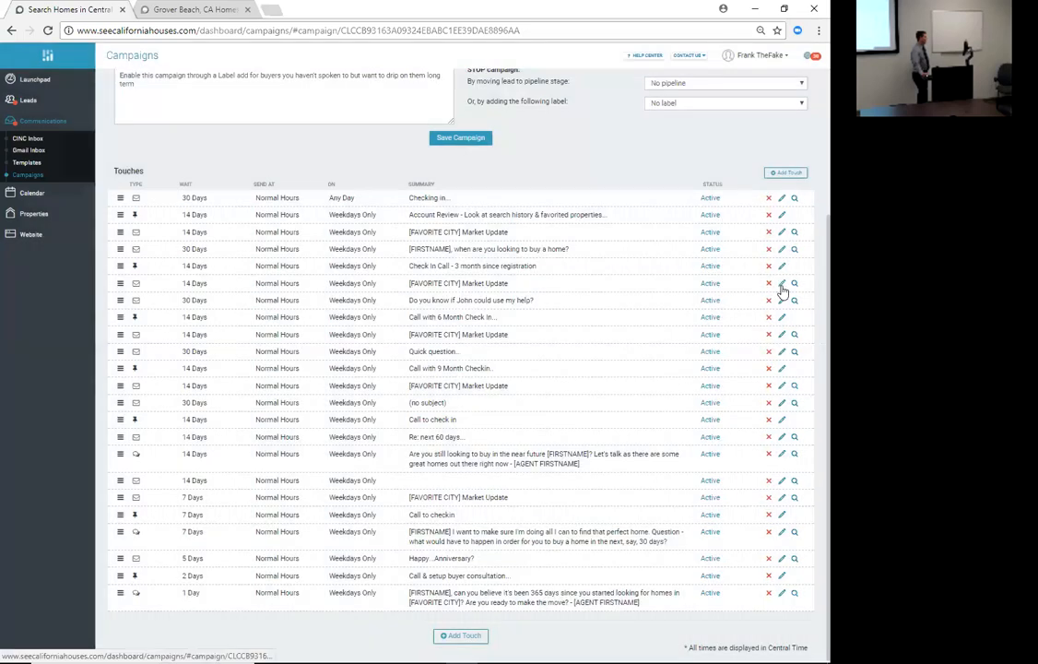
- Change the 14-day [FAVORITE CITY] Market Update touch to send on any day after 6 days
left_click(781, 285)
left_click(523, 141)
left_click(516, 162)
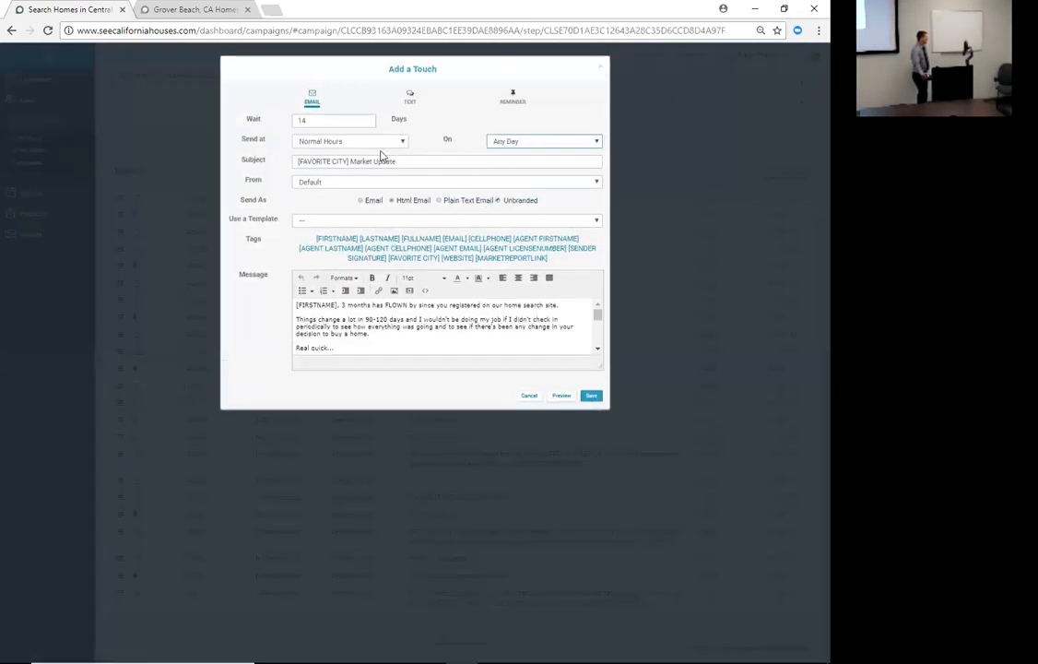
left_click(534, 142)
left_click(512, 162)
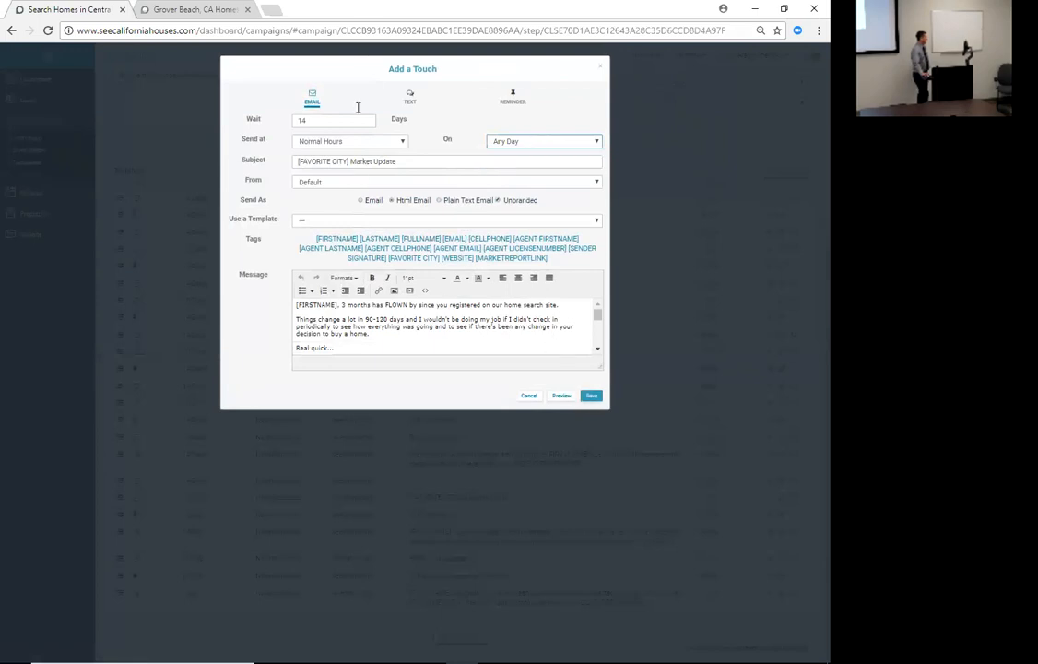
double_click(327, 118)
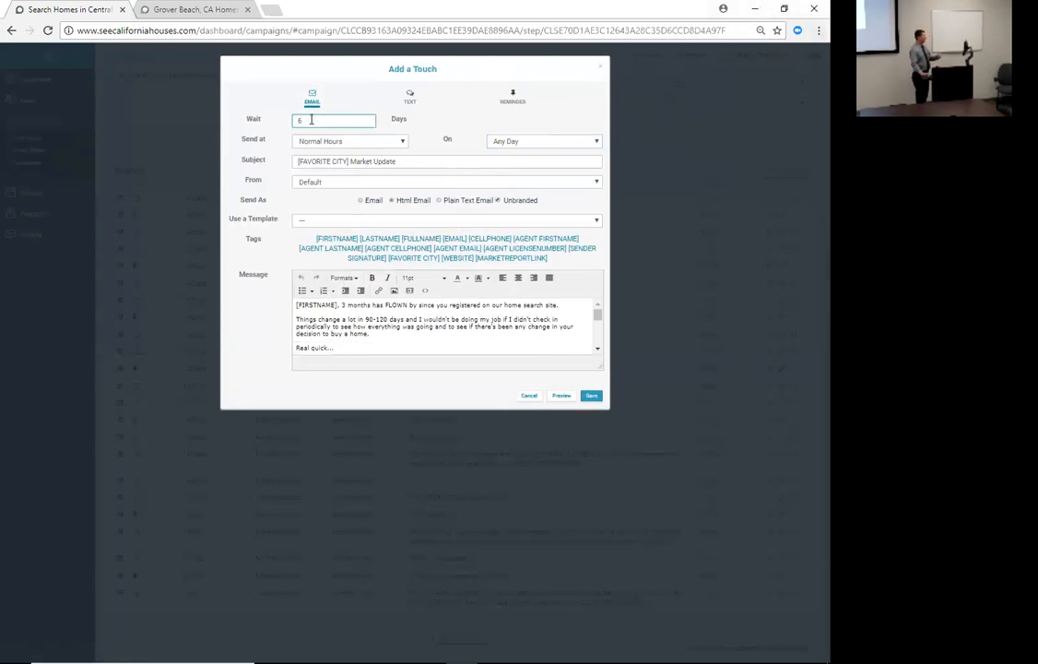
left_click(591, 396)
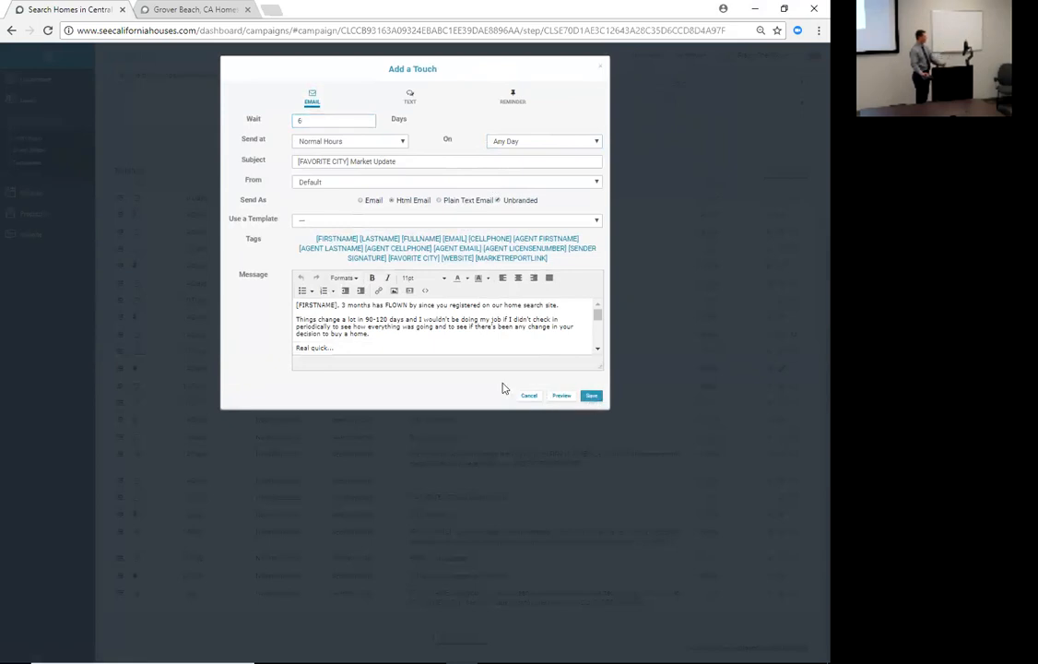
scroll(199, 396, "up", 2)
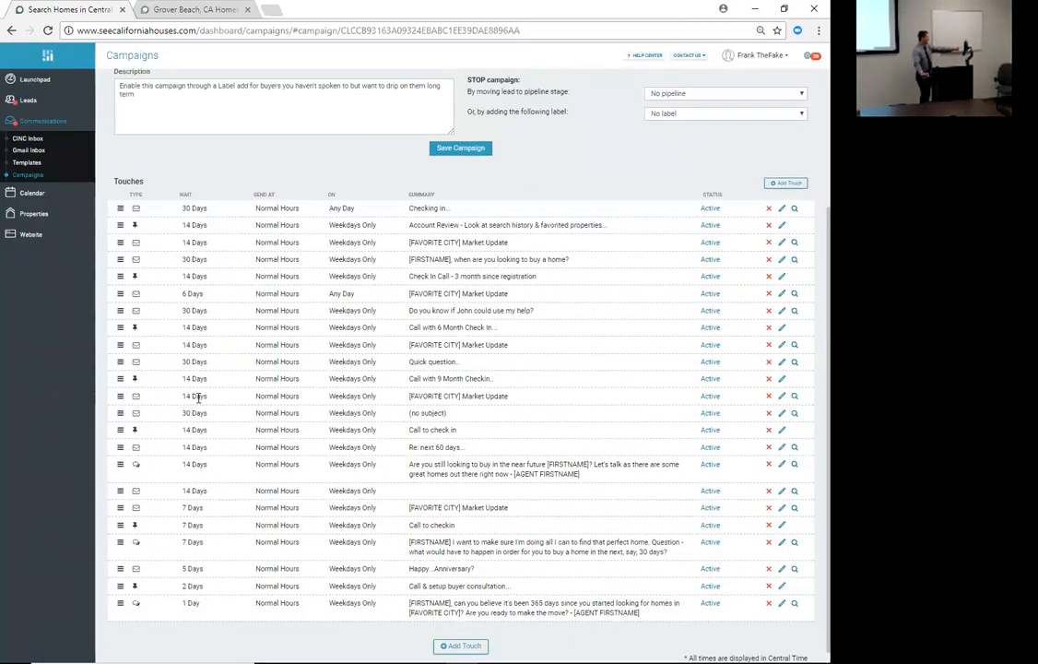
scroll(262, 424, "down", 3)
scroll(241, 418, "up", 2)
- Add a new reminder touch to the campaign with a 15-day wait
scroll(326, 378, "down", 1)
scroll(325, 378, "down", 1)
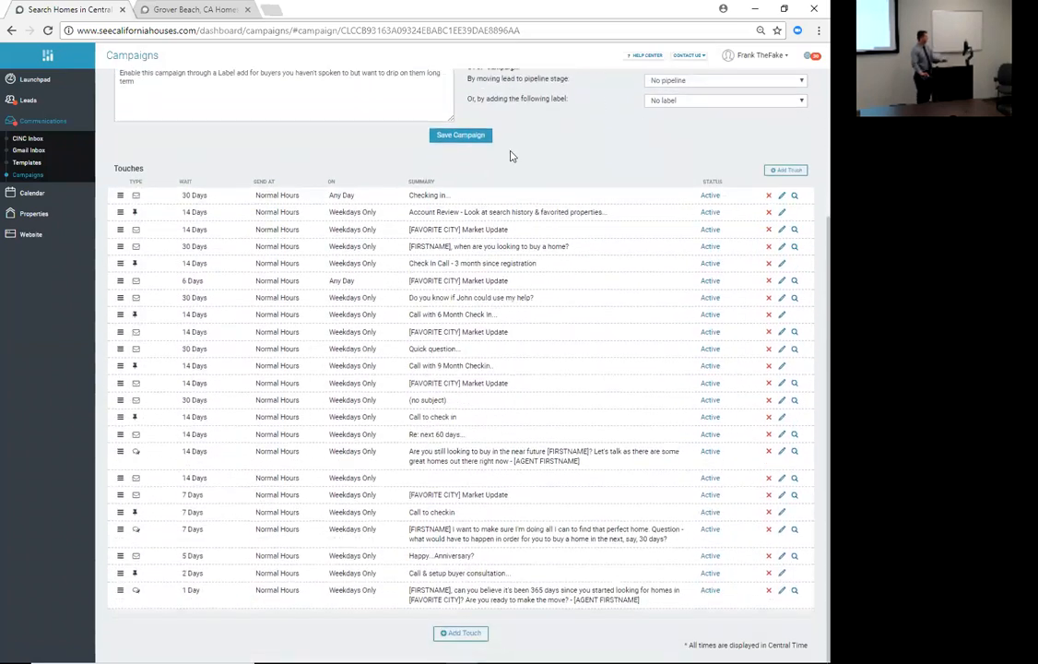
left_click(782, 172)
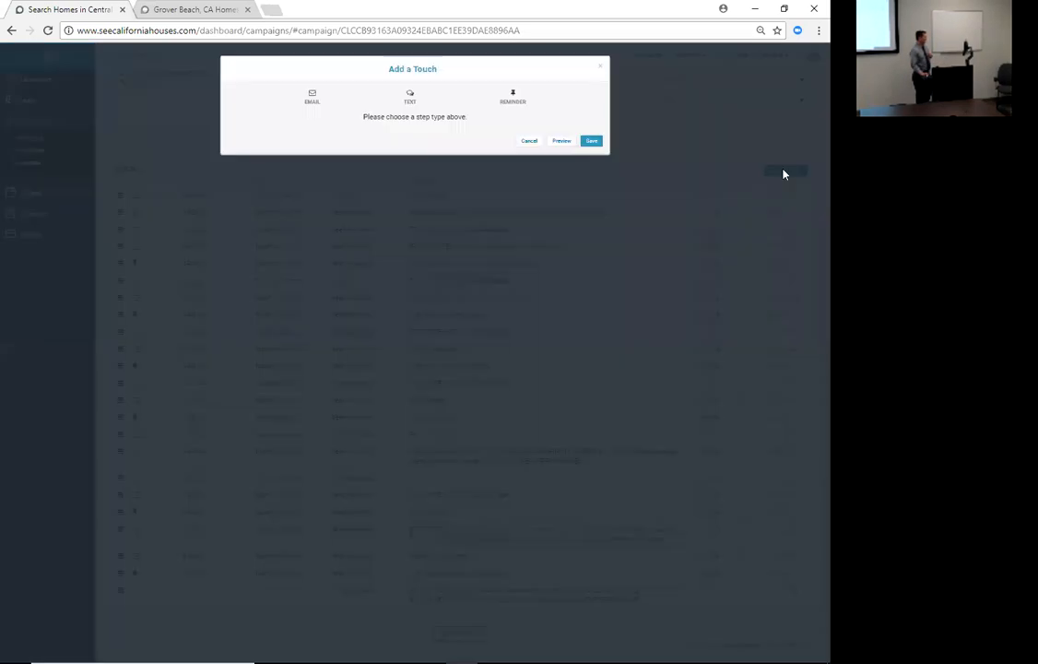
left_click(510, 99)
double_click(333, 120)
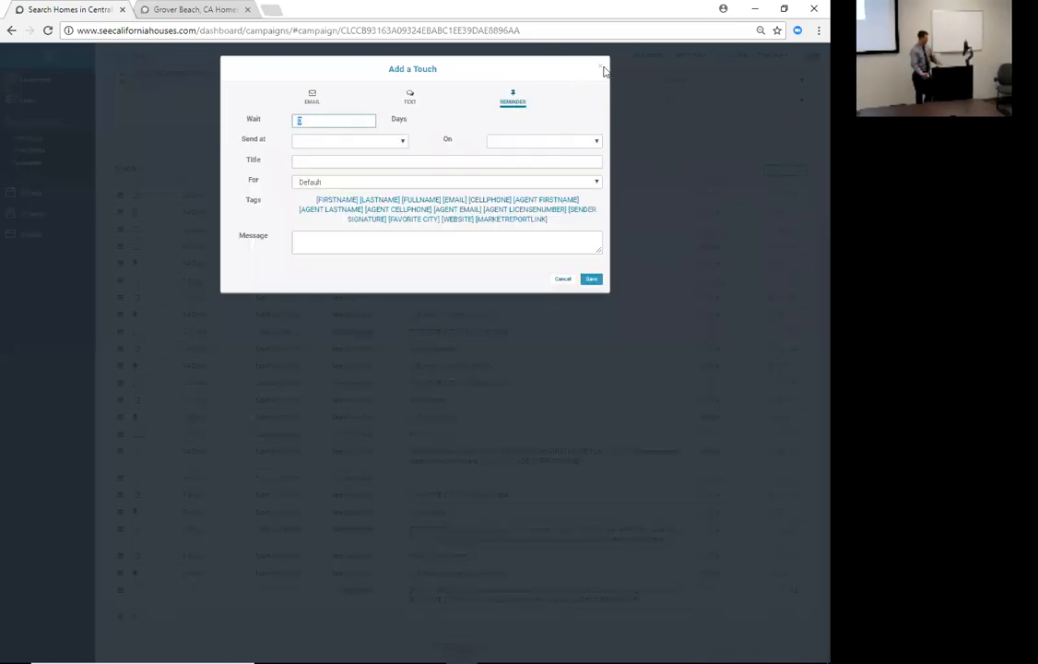
type("15")
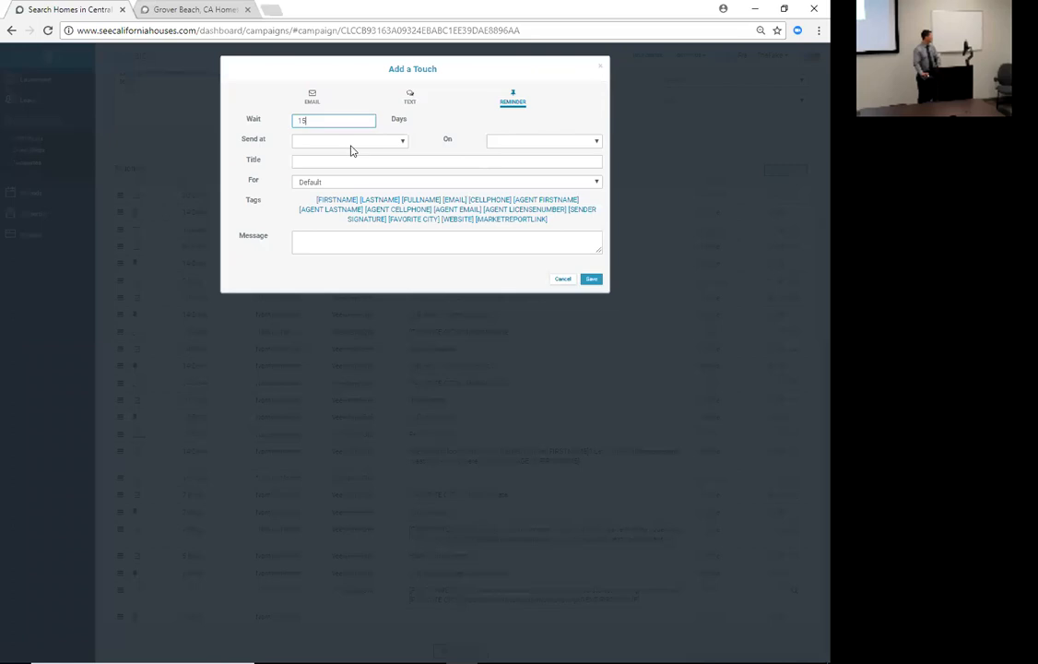
- Send the reminder at 8:30 pm, title it 'How the property search going', and save
left_click(351, 146)
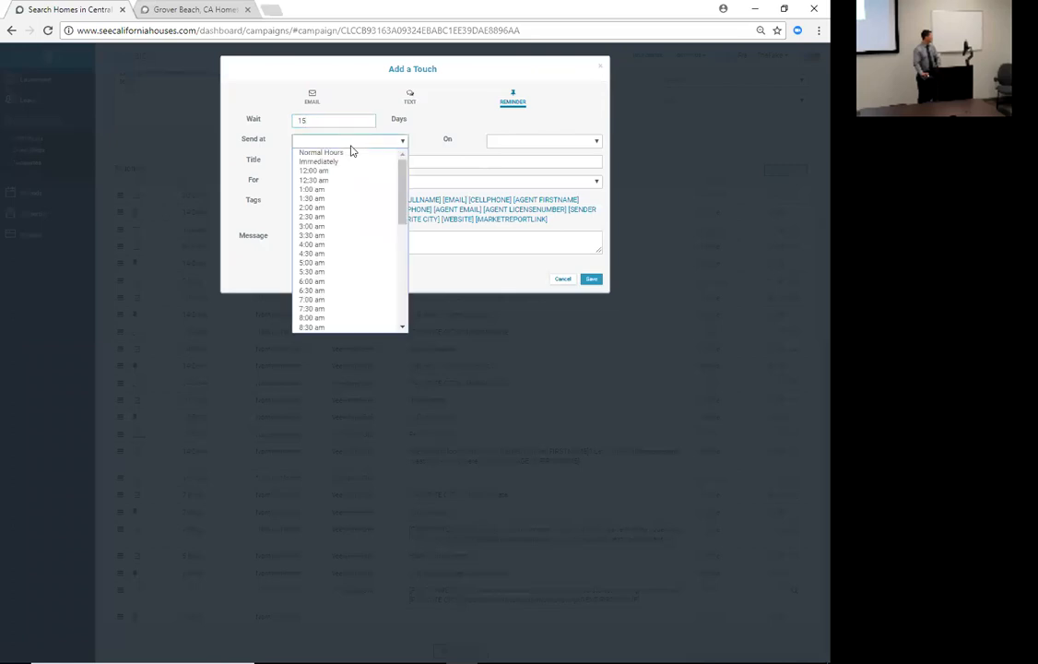
left_click(322, 189)
left_click(345, 146)
scroll(325, 249, "down", 5)
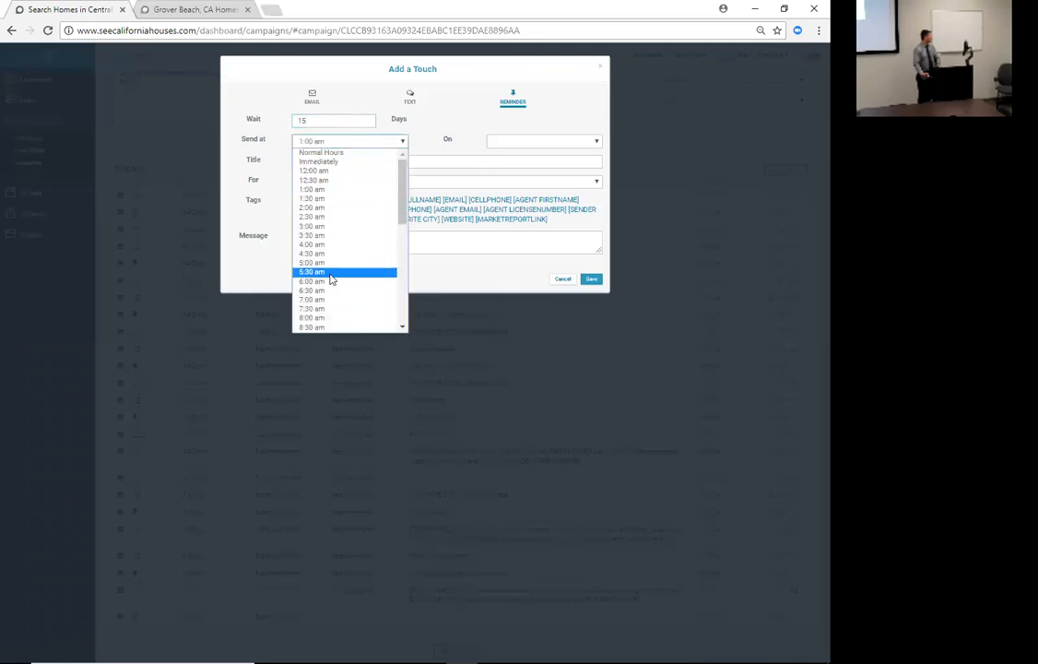
left_click(315, 271)
left_click(307, 162)
type("Hom")
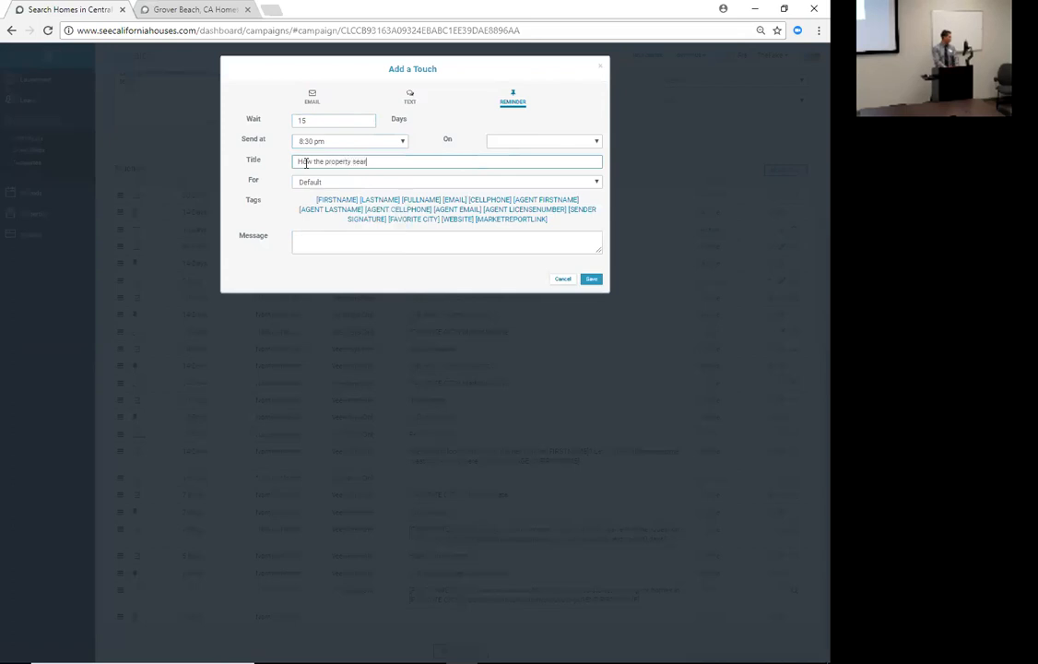
type("ing")
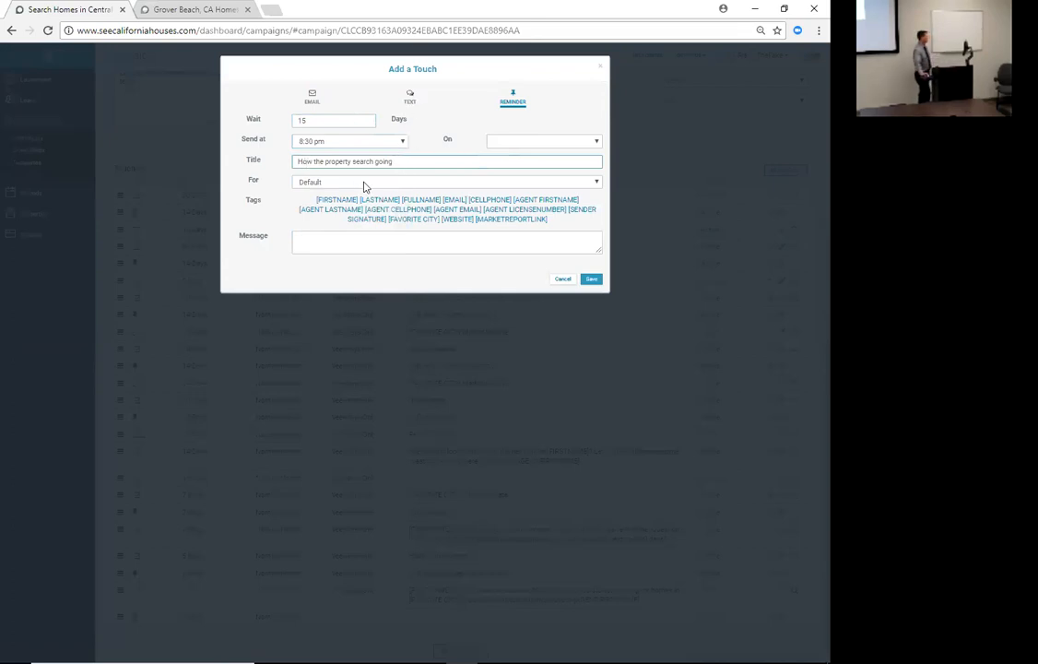
left_click(593, 280)
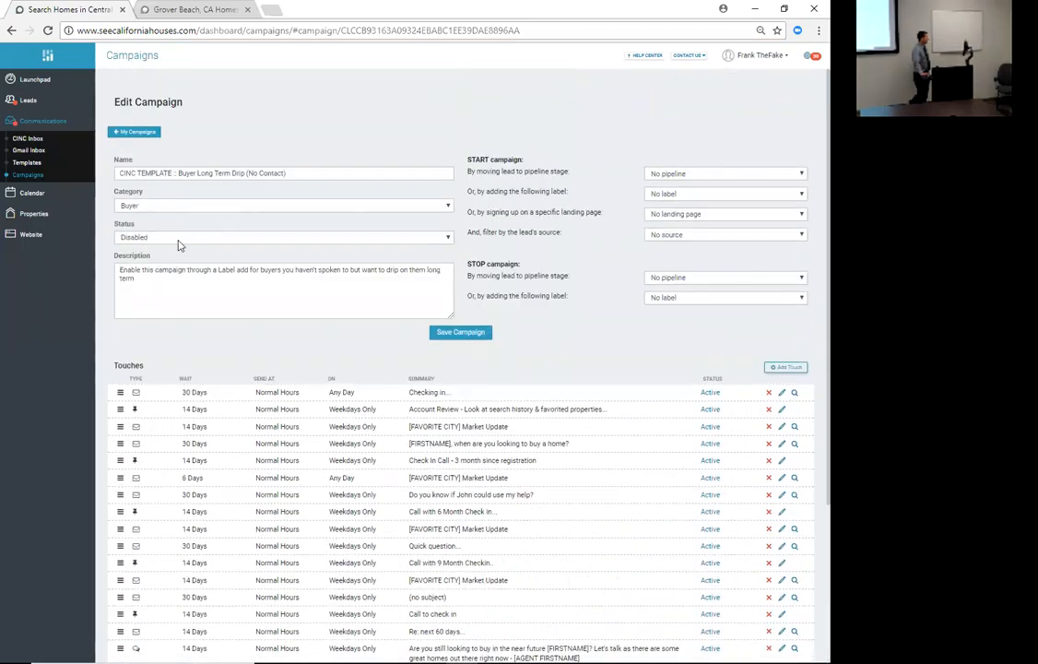
- Set the campaign status to Active
left_click(164, 238)
left_click(166, 250)
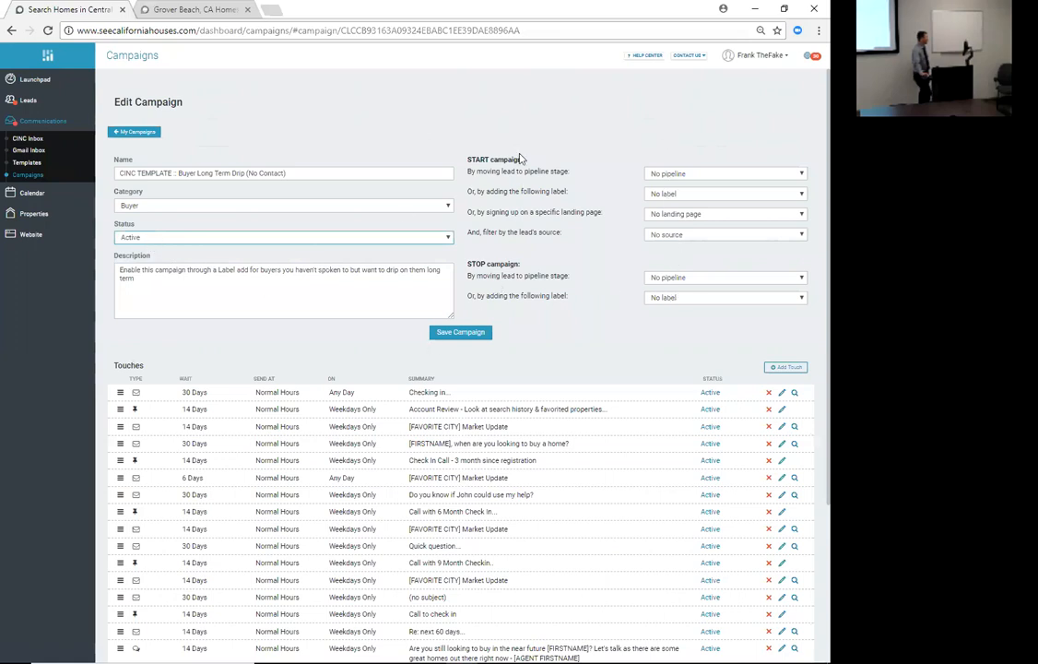
left_click_drag(467, 160, 590, 306)
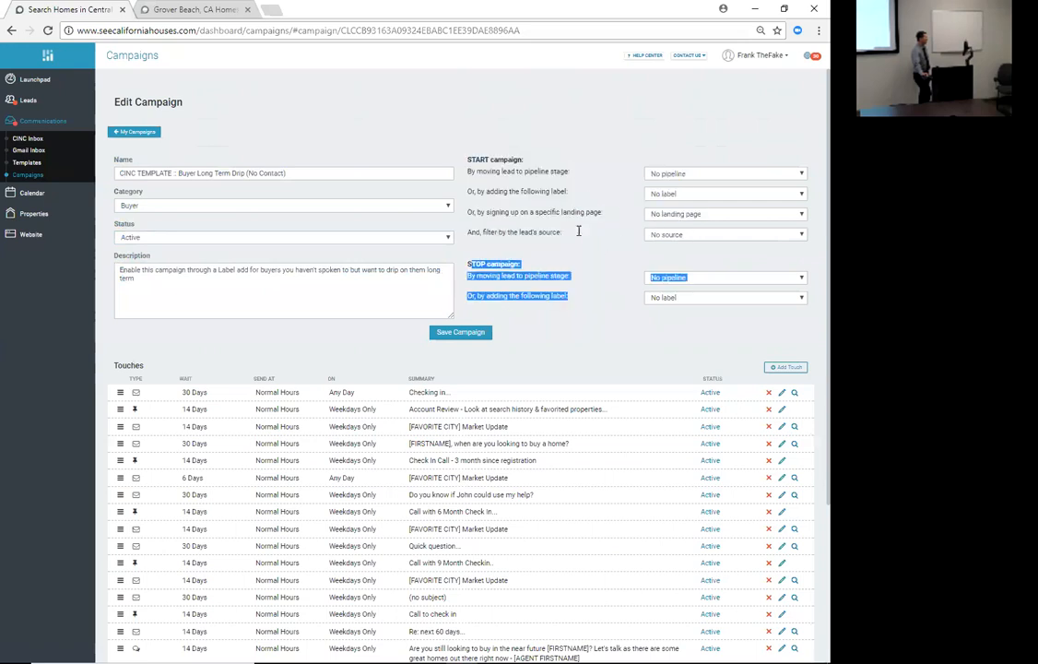
- Start the campaign on the B: Relocating label for SOI leads and stop it at Showing
left_click(681, 236)
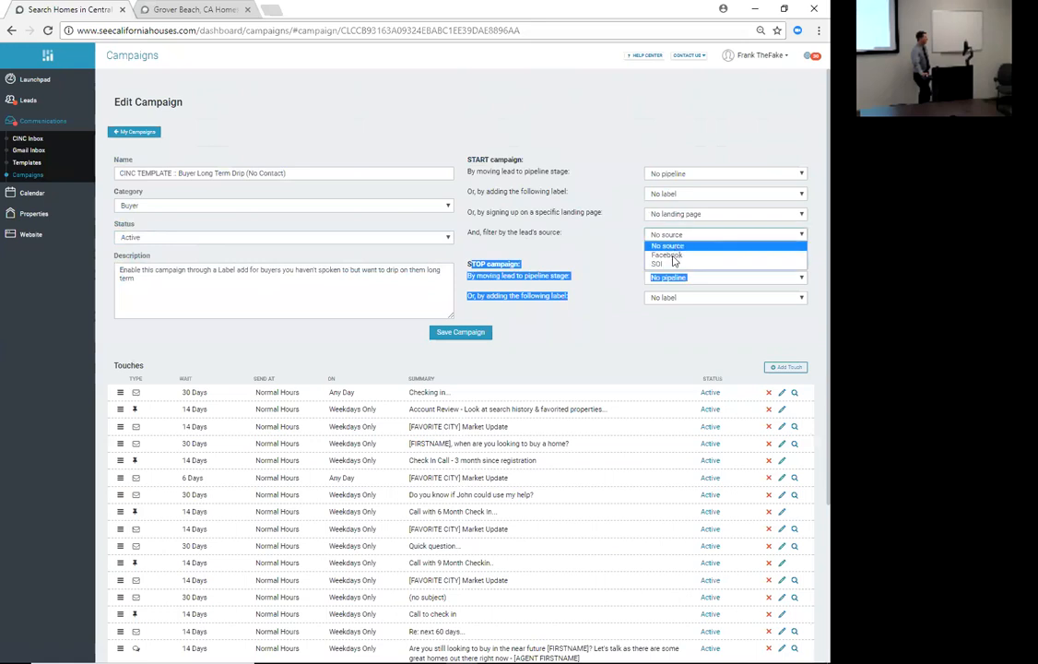
left_click(664, 265)
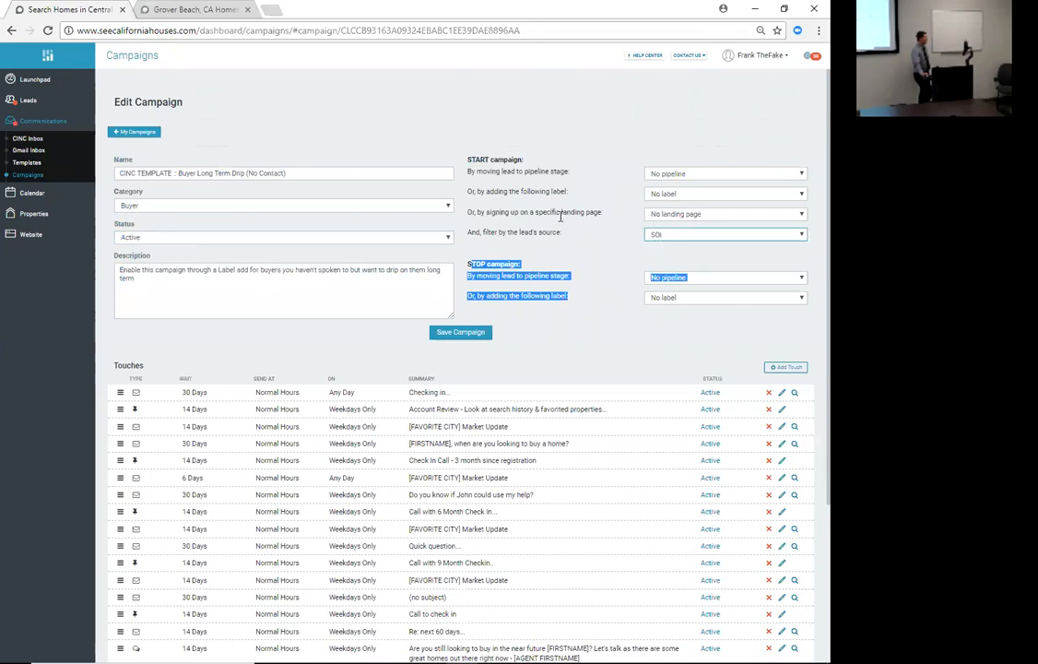
left_click(660, 193)
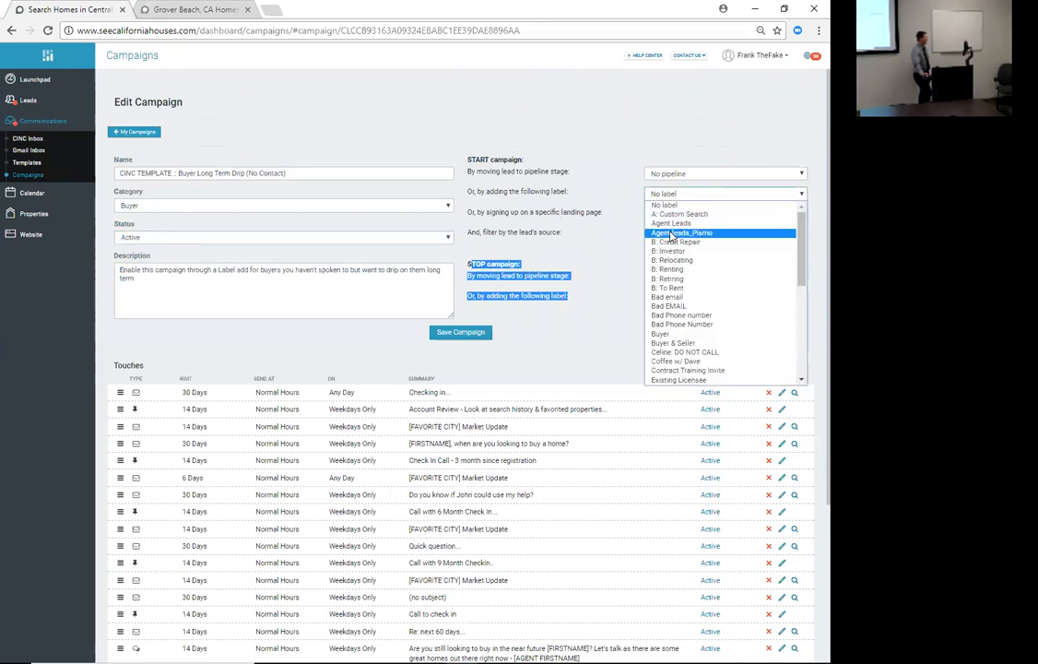
left_click(676, 260)
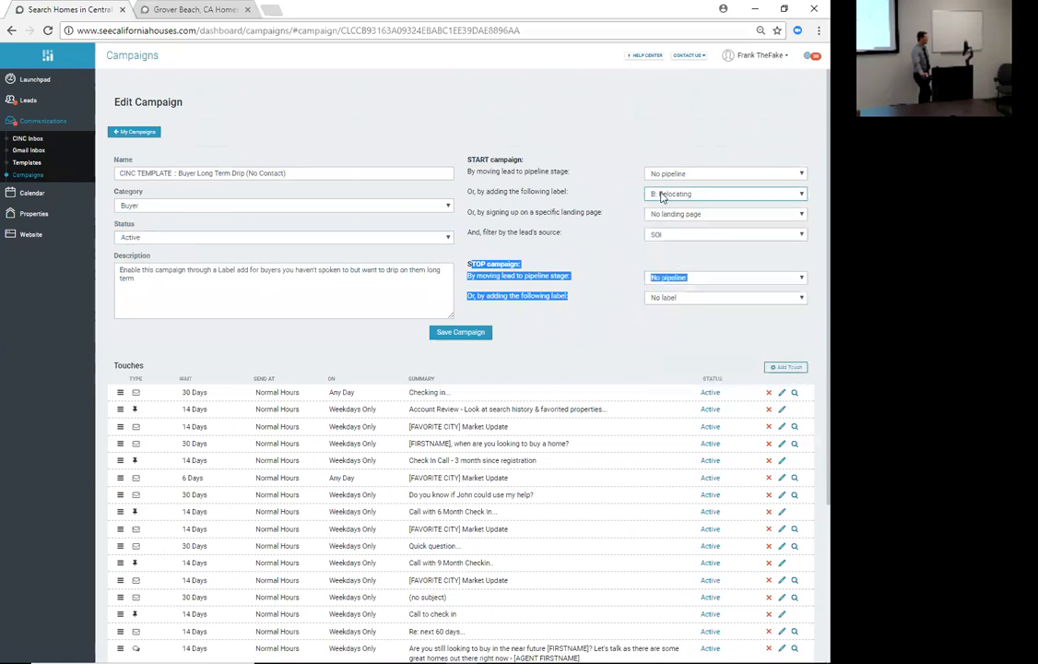
left_click(599, 271)
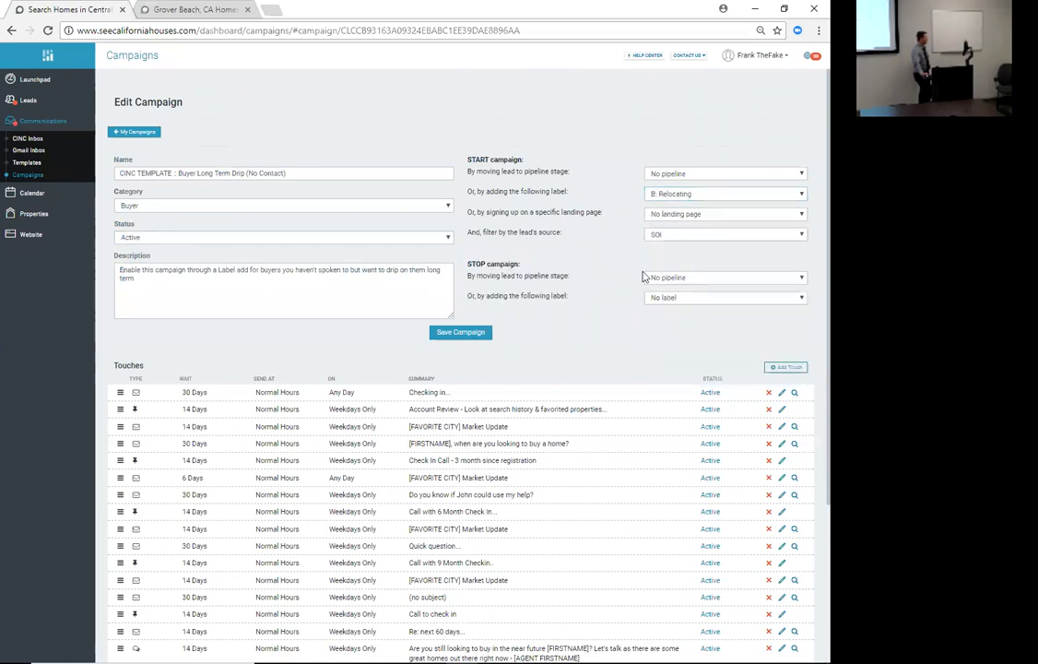
left_click(682, 278)
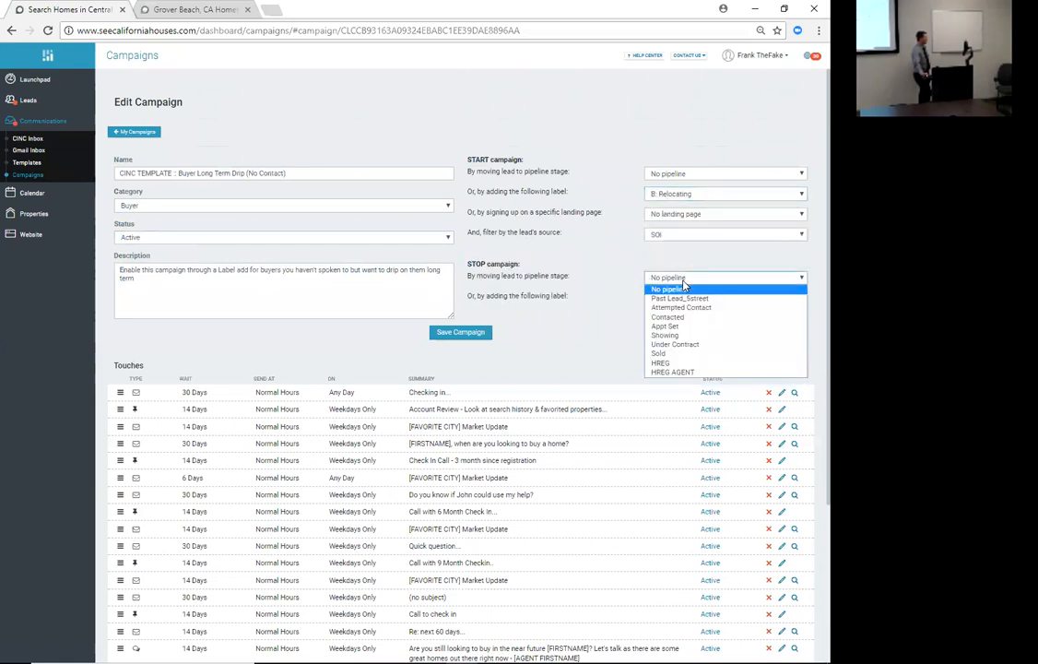
left_click(666, 335)
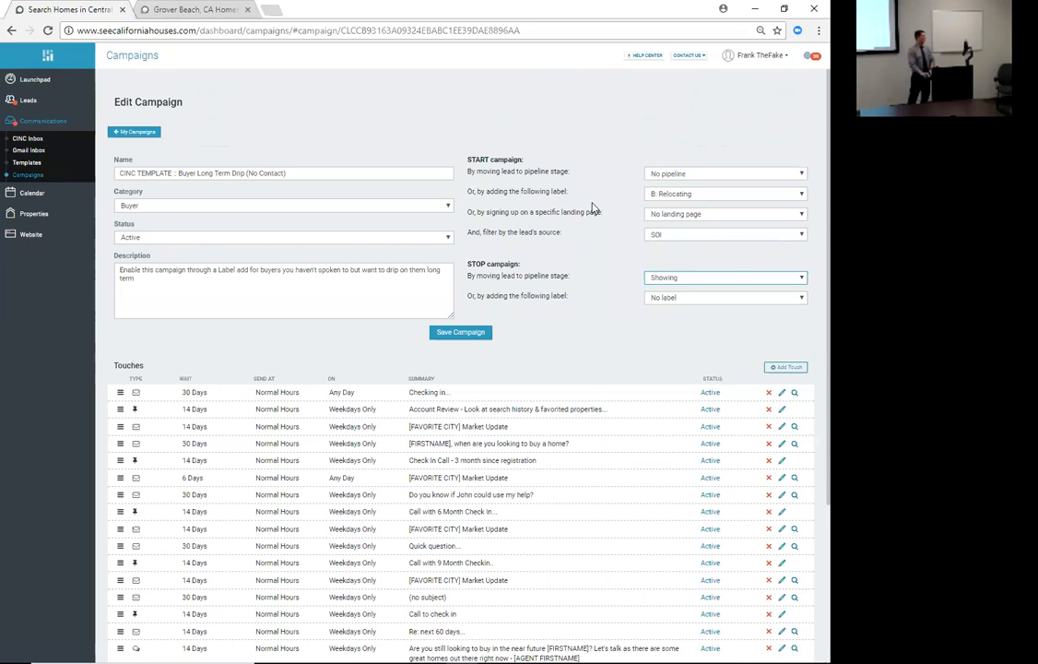
- Review the edited campaign page, then return to the Campaigns list
scroll(397, 433, "down", 3)
scroll(445, 442, "up", 1)
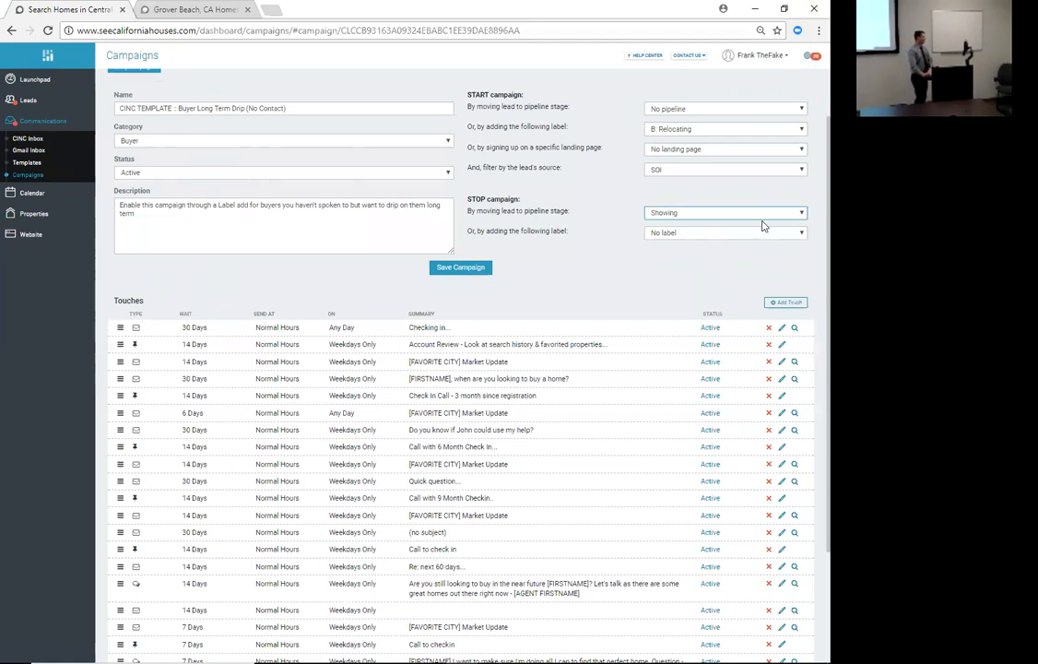
scroll(350, 241, "down", 1)
scroll(351, 240, "down", 2)
scroll(350, 241, "up", 4)
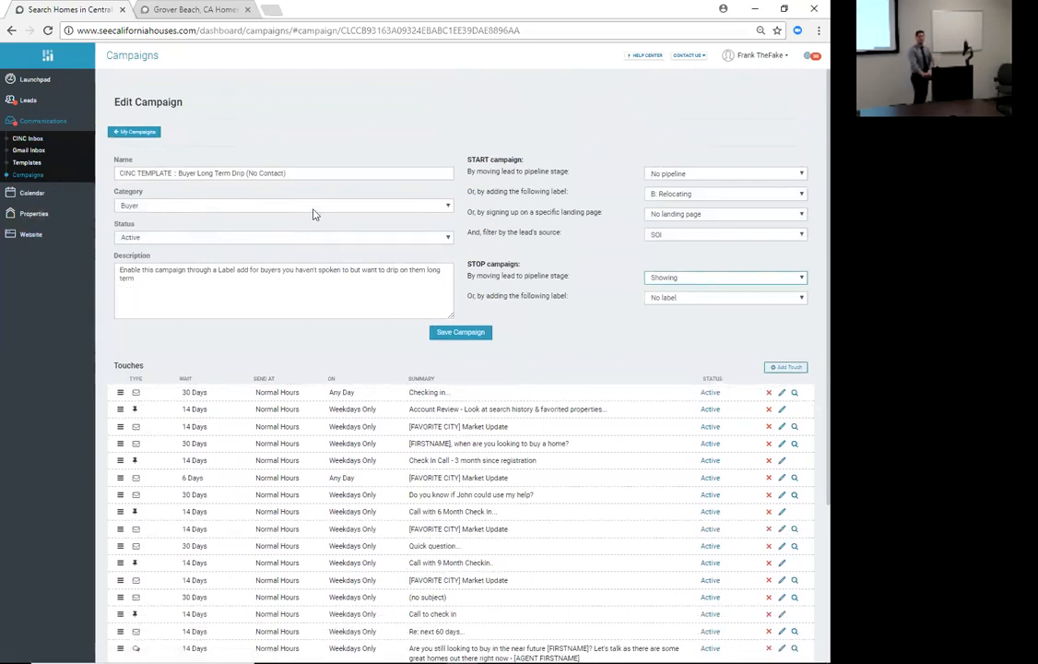
left_click(29, 176)
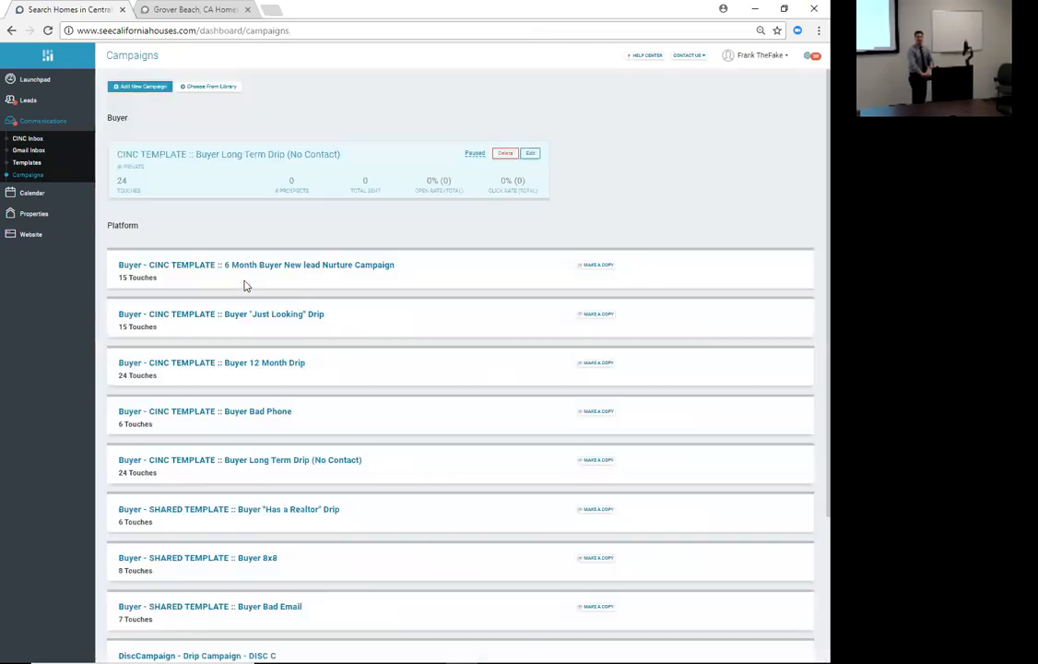
- Expand the 6 Month Buyer New lead Nurture Campaign template and confirm making a private copy
scroll(327, 295, "down", 3)
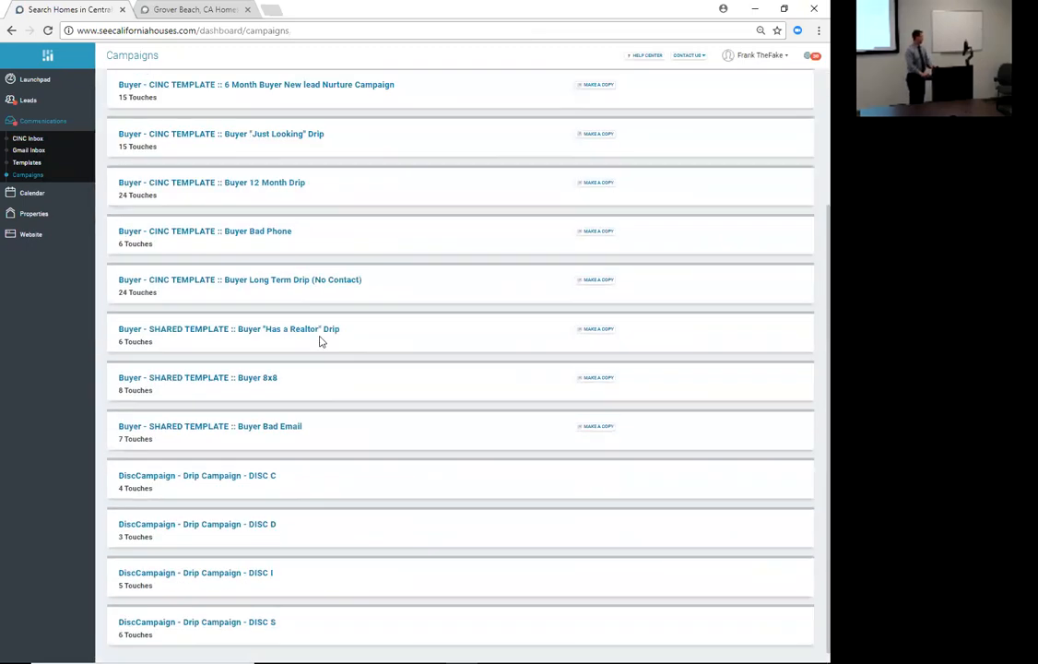
scroll(295, 396, "up", 3)
scroll(249, 184, "down", 3)
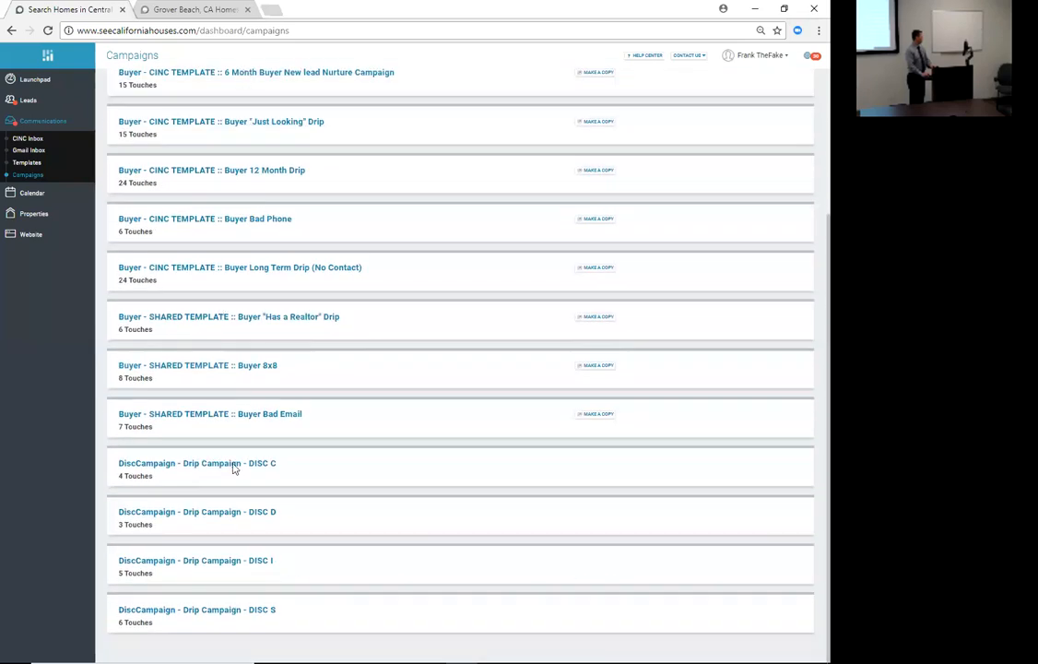
scroll(266, 464, "up", 3)
scroll(234, 338, "down", 2)
scroll(208, 352, "up", 2)
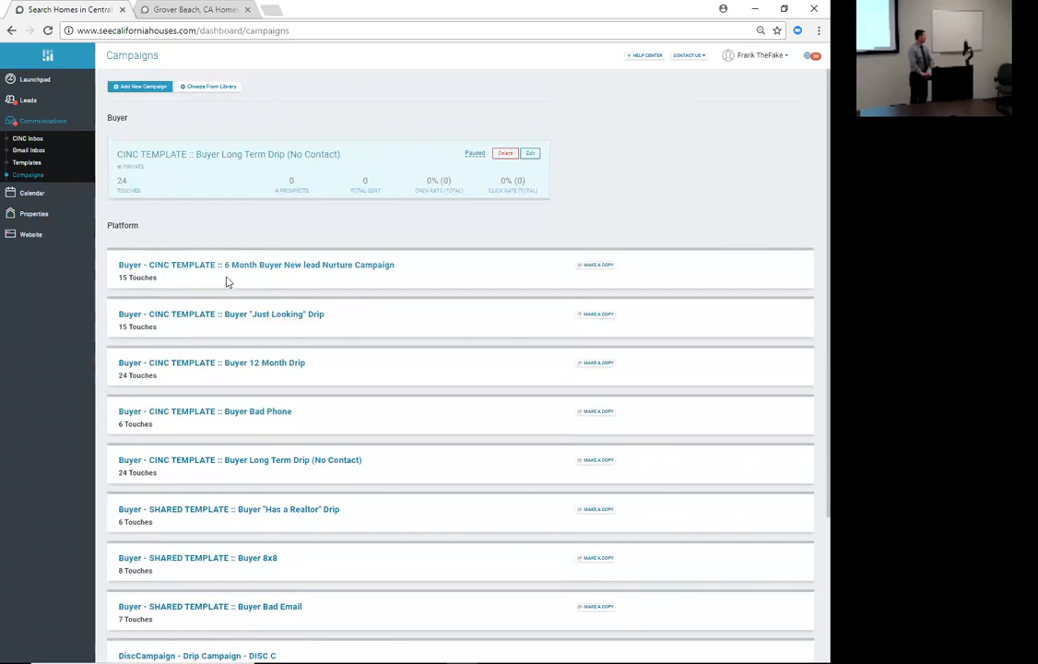
left_click(196, 267)
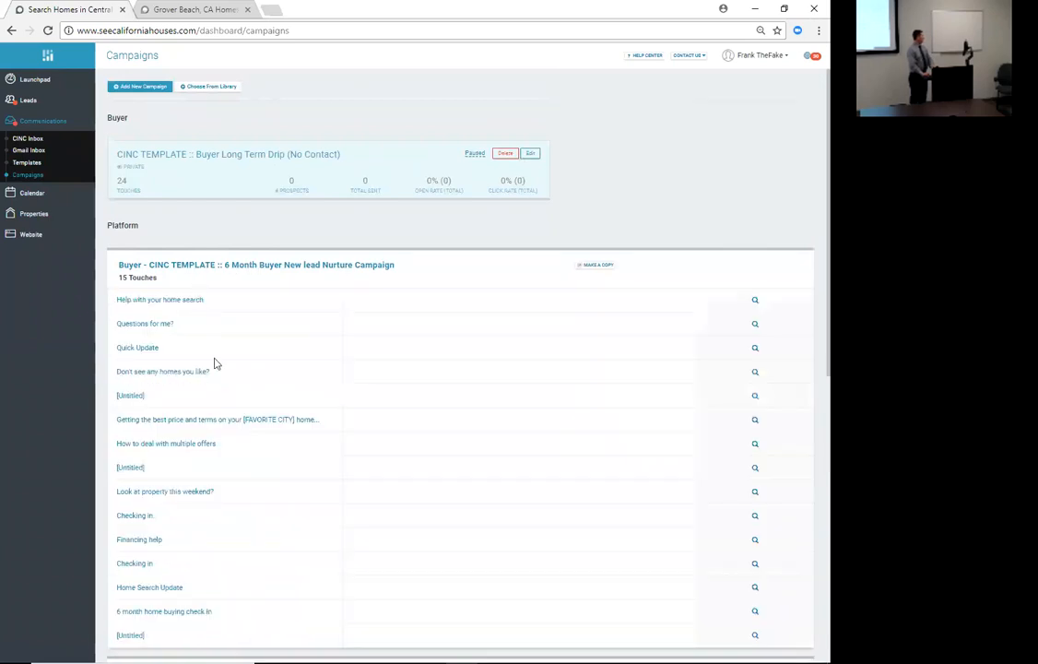
scroll(212, 387, "down", 2)
scroll(211, 399, "down", 2)
scroll(193, 390, "up", 4)
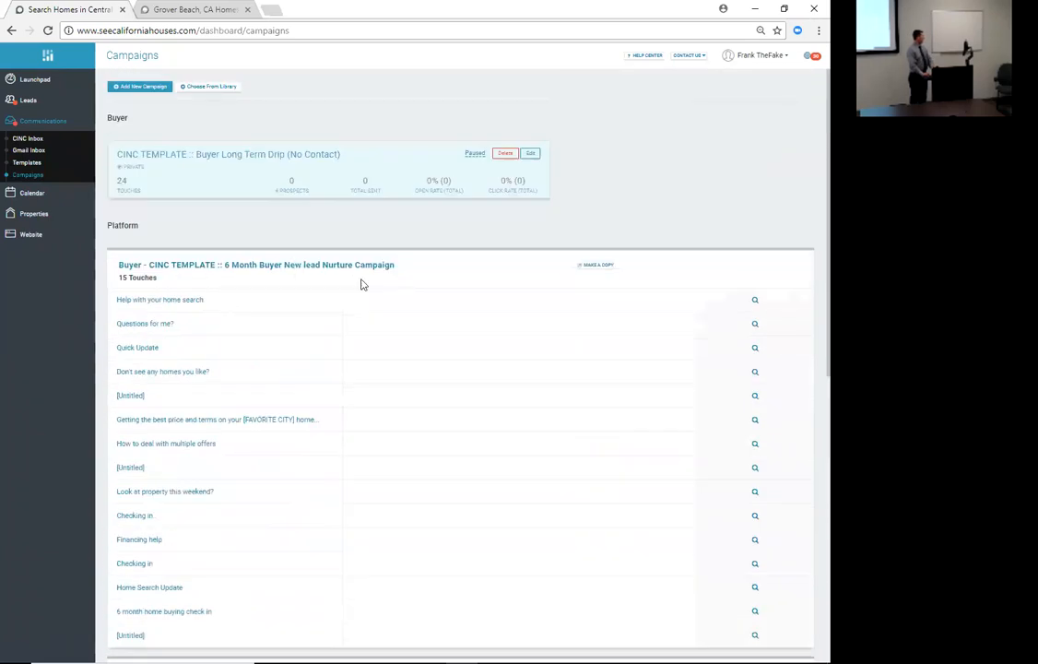
left_click(598, 264)
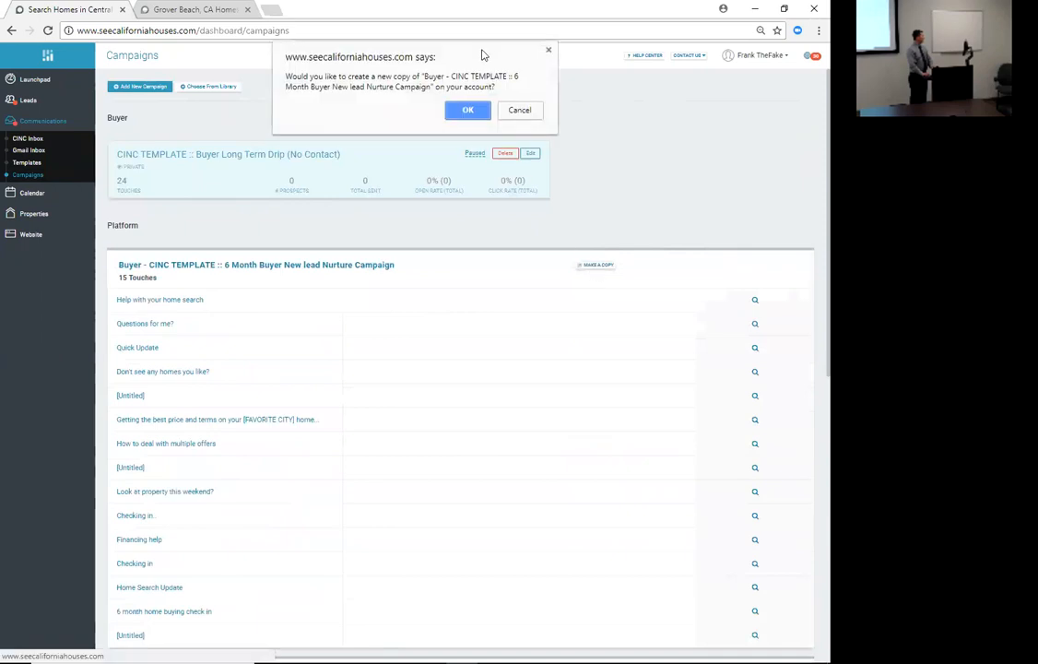
left_click(457, 110)
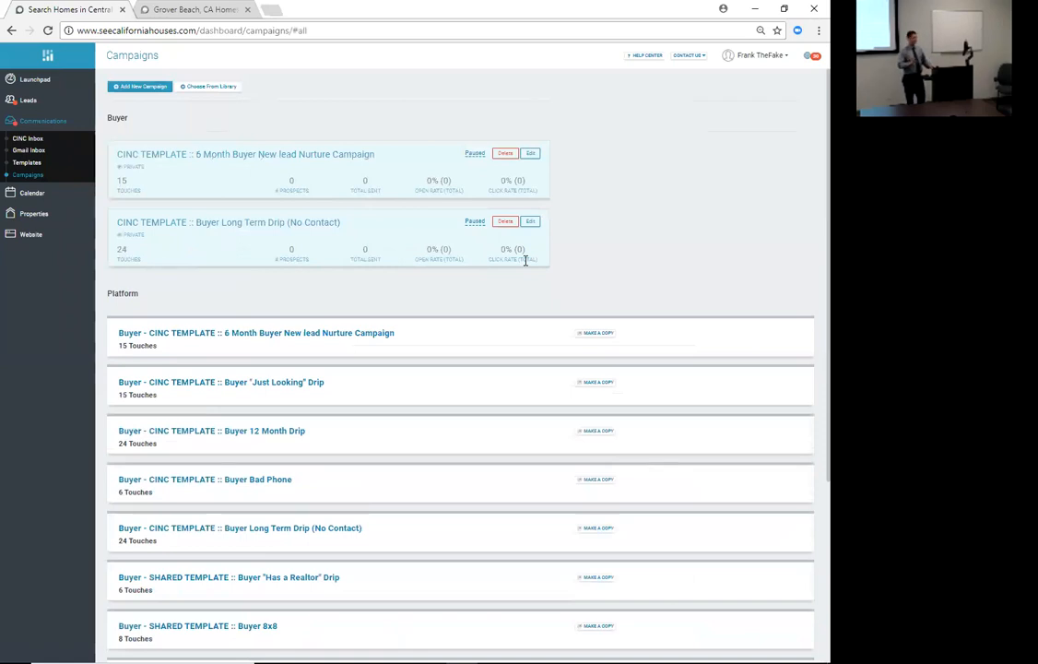
- Go to the Leads Dashboard and open the first lead's pipeline stage dropdown
left_click(27, 106)
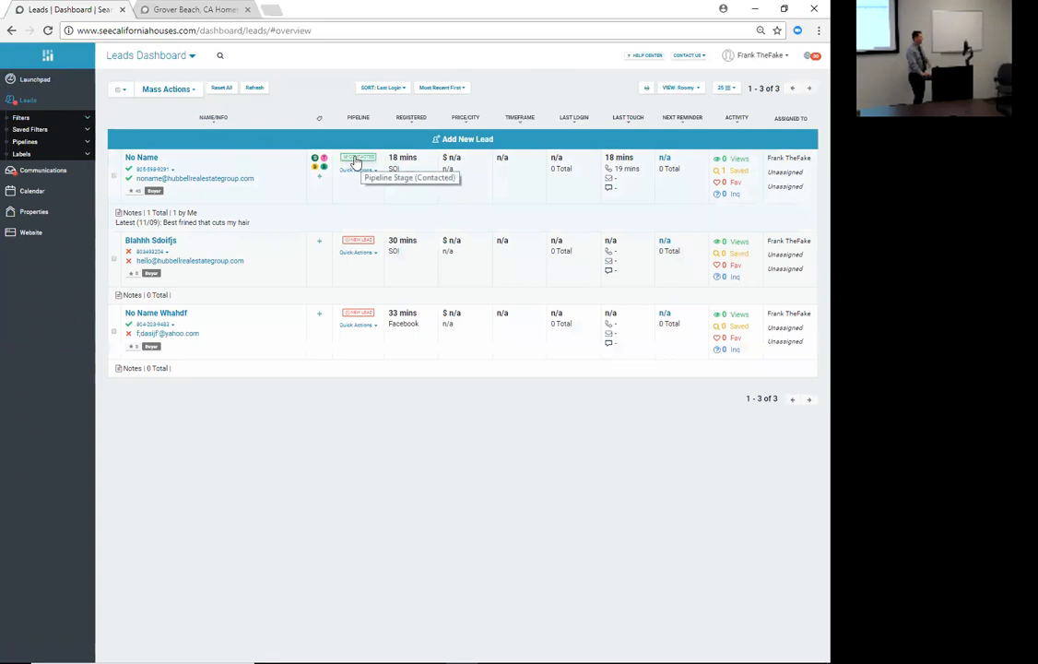
left_click(355, 161)
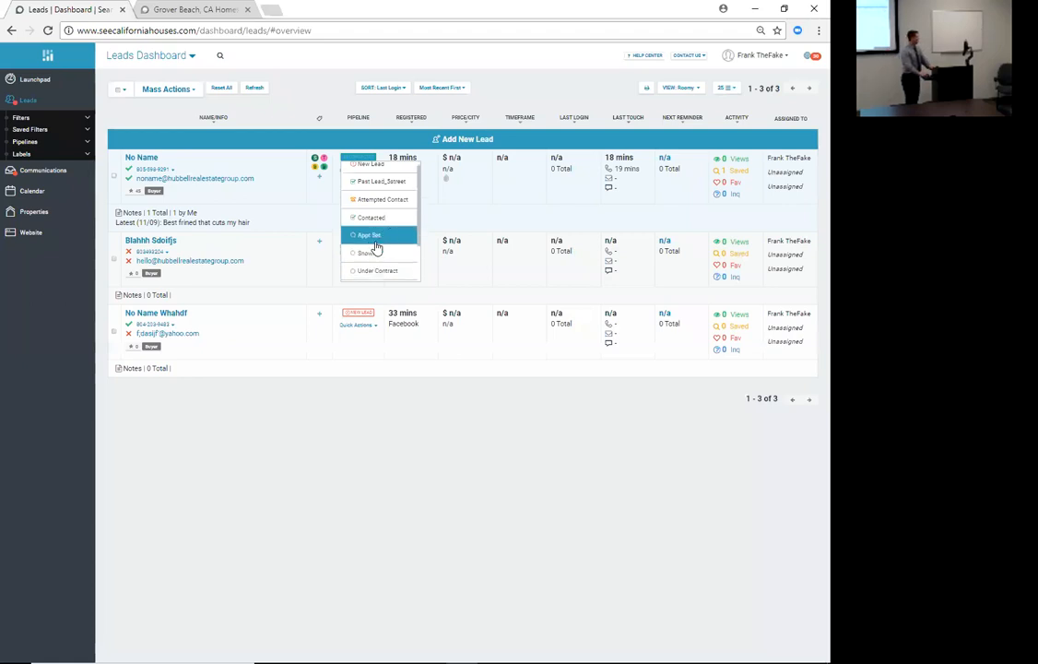
scroll(378, 236, "down", 1)
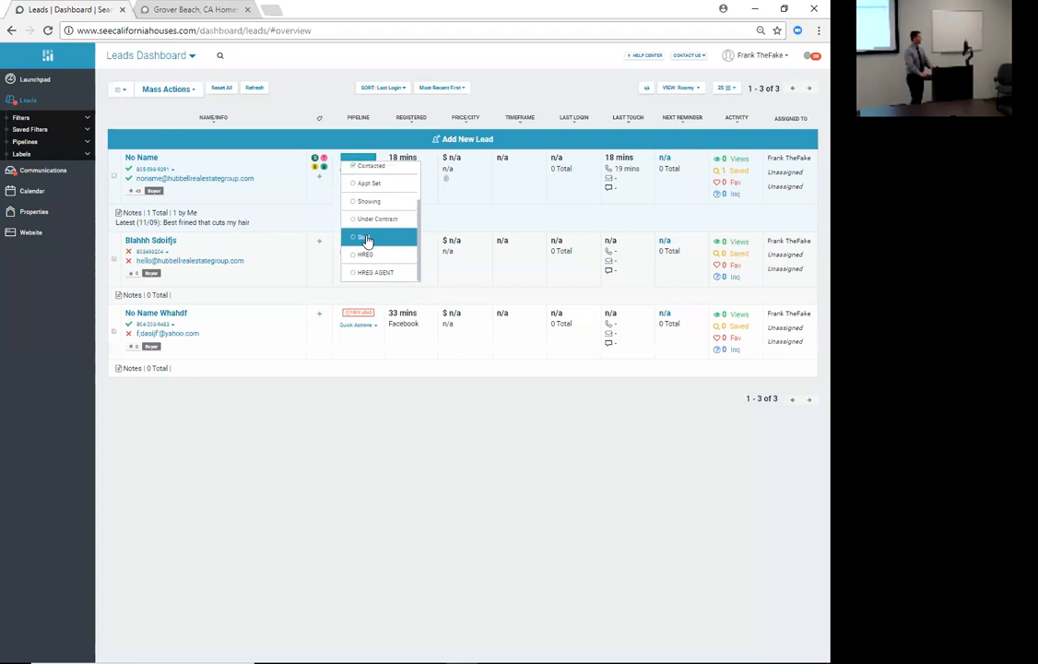
scroll(374, 263, "up", 1)
scroll(374, 267, "down", 1)
- Close the stage dropdown without changes and open the account menu at top right
left_click(338, 158)
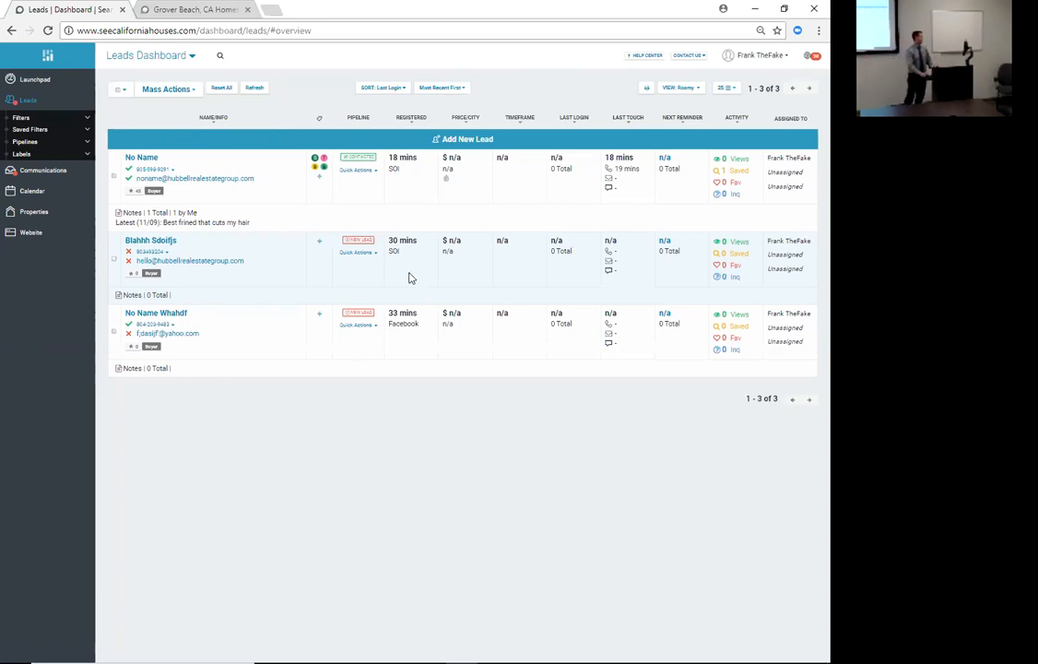
left_click(779, 62)
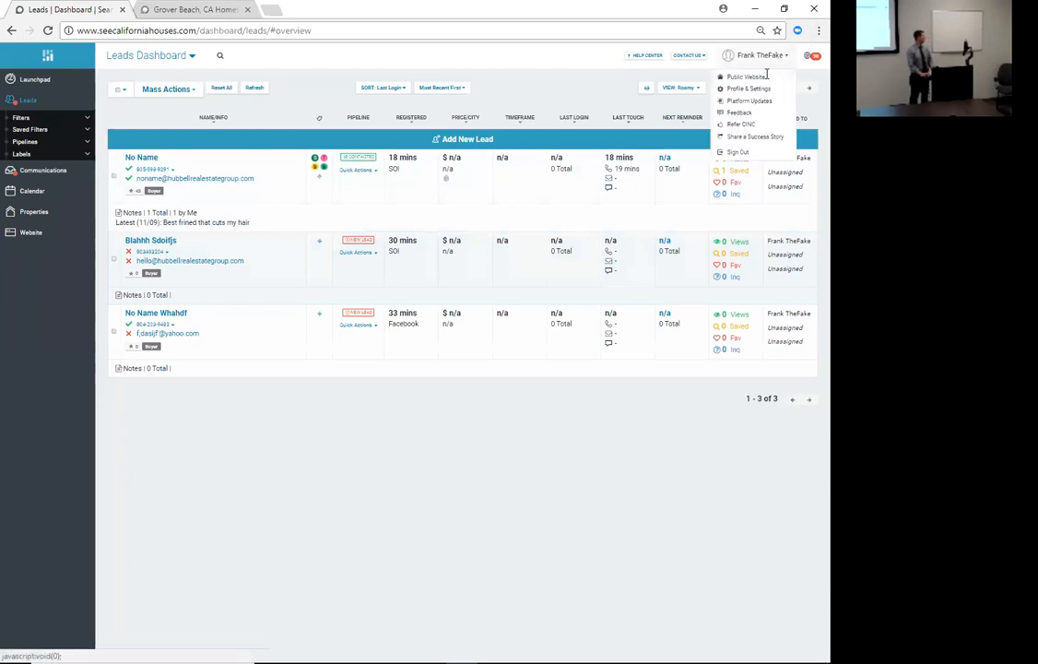